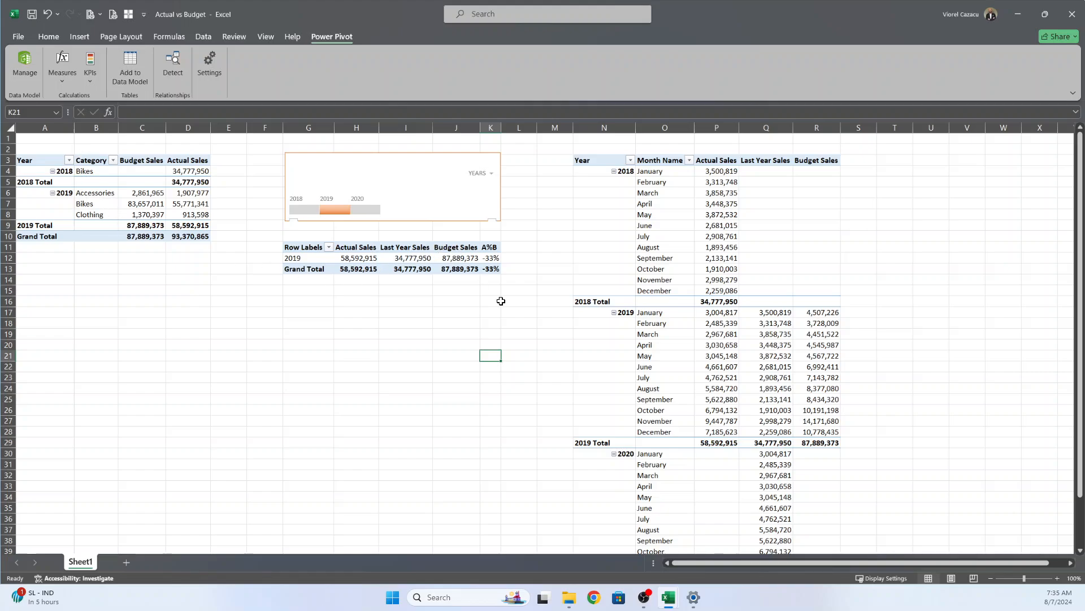
# Switch to the Power Pivot data model, review the budget 2019, Customer and sales 2018 2019 tables, and show the table relationships diagram.
pyautogui.moveTo(668, 596)
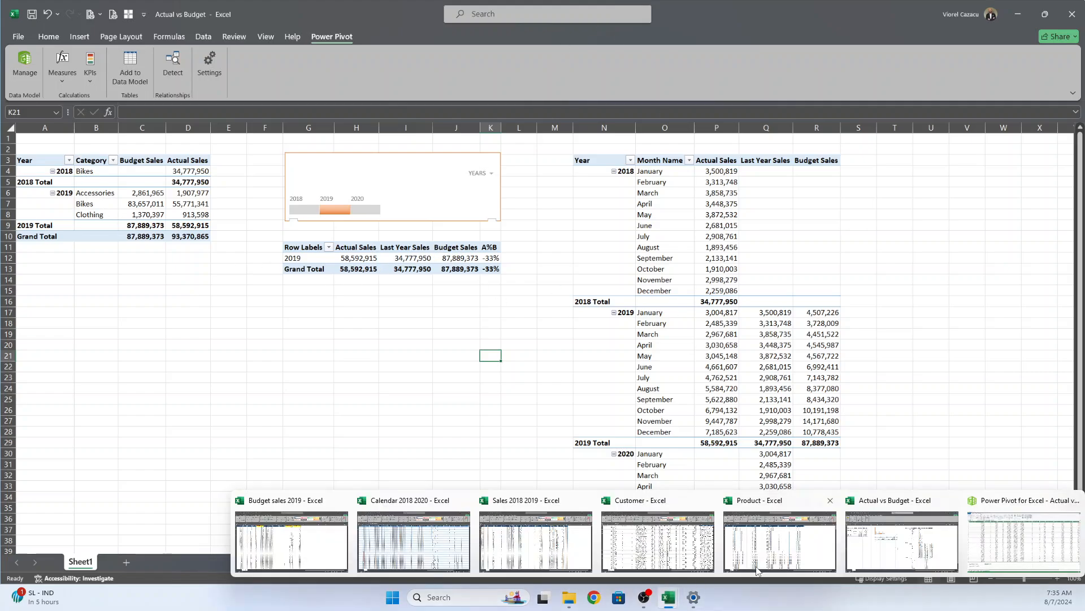
pyautogui.click(1028, 559)
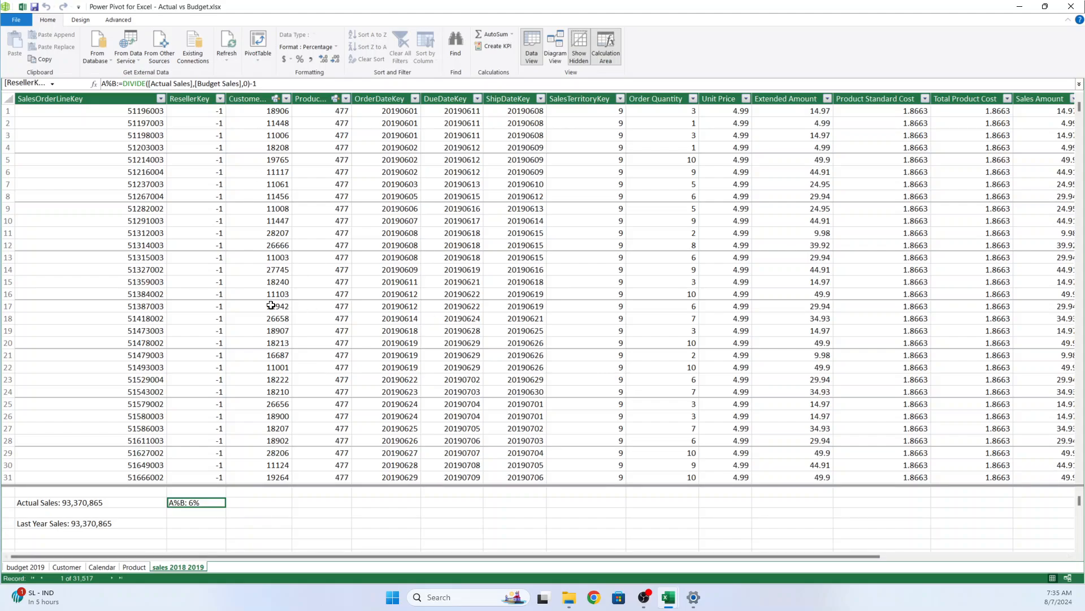
pyautogui.click(24, 568)
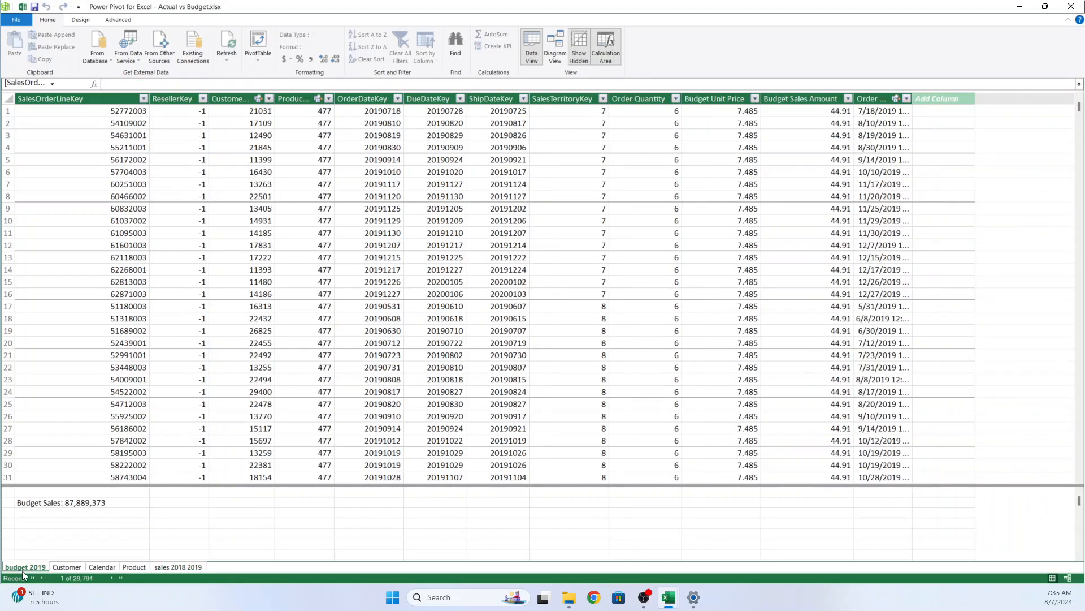
pyautogui.click(64, 568)
pyautogui.click(181, 568)
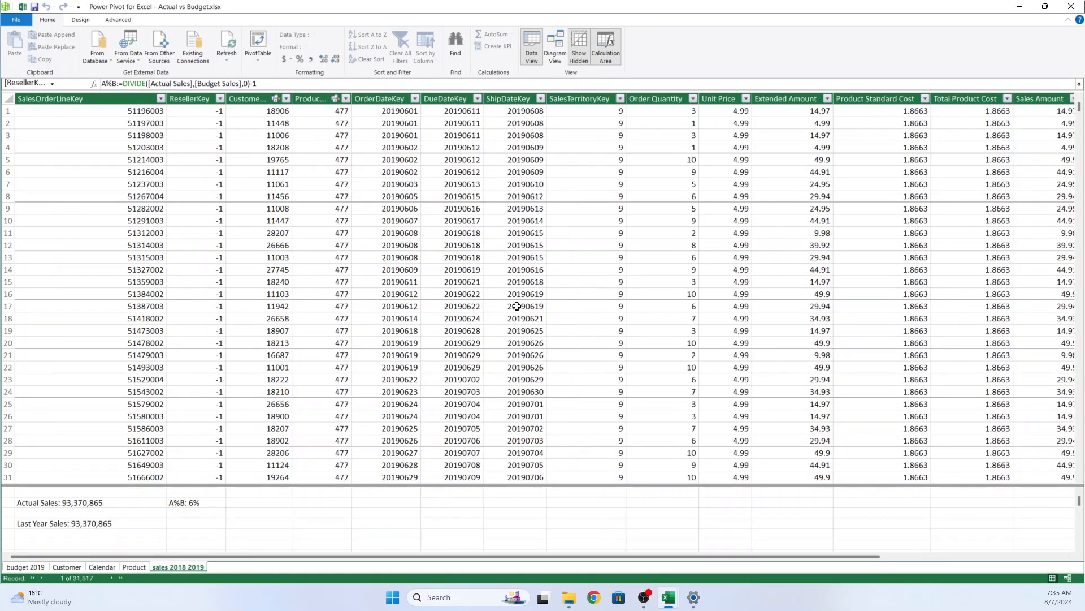
pyautogui.click(564, 56)
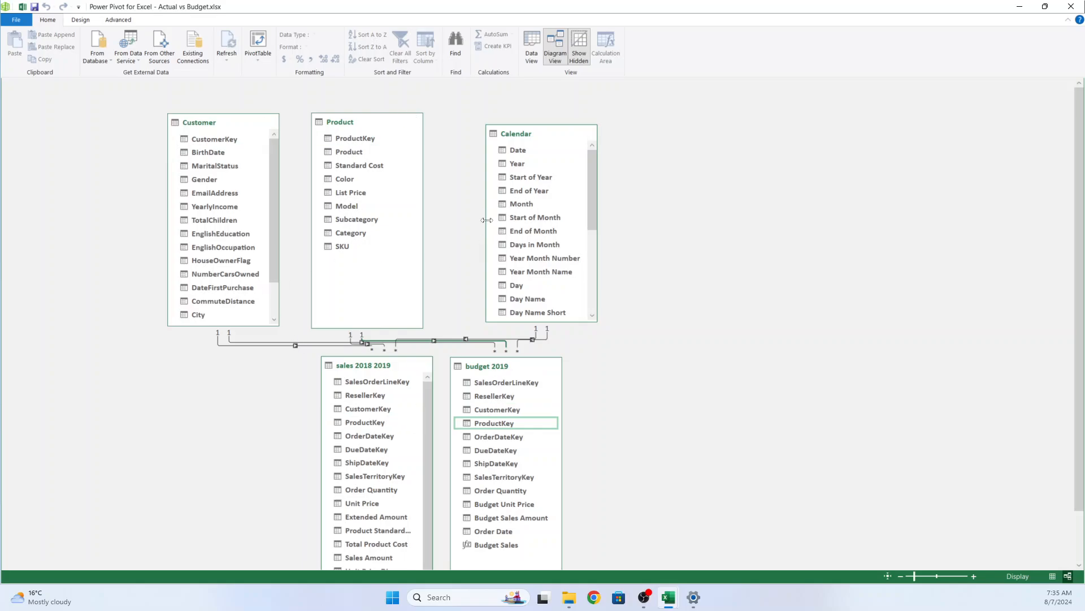
# Return to the data view and inspect the Actual Sales, Last Year Sales and A%B measures of the sales 2018 2019 table.
pyautogui.click(528, 38)
pyautogui.click(141, 503)
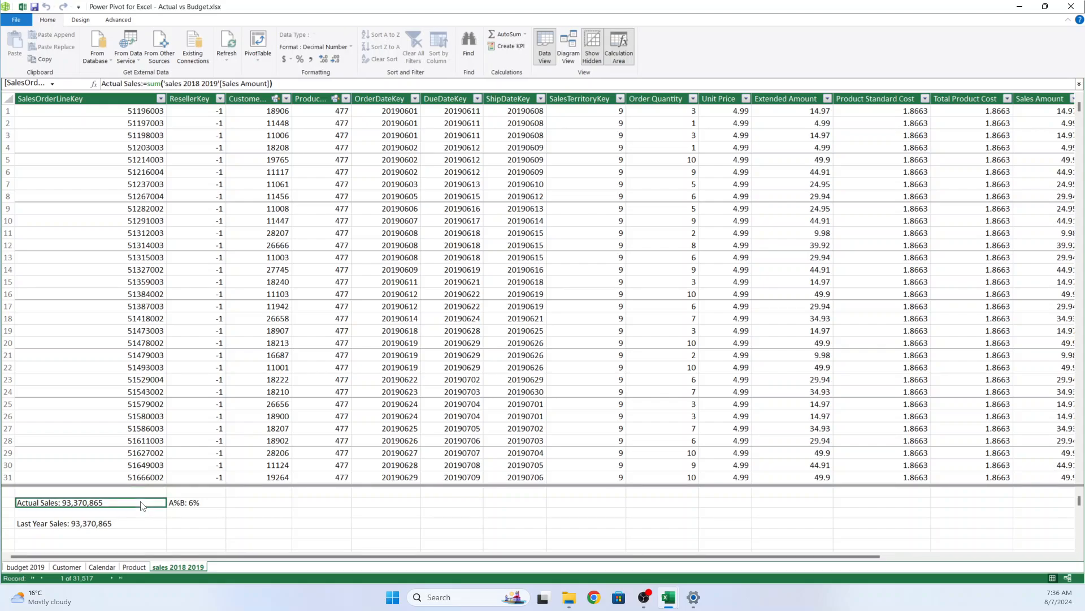
pyautogui.click(133, 527)
pyautogui.click(195, 505)
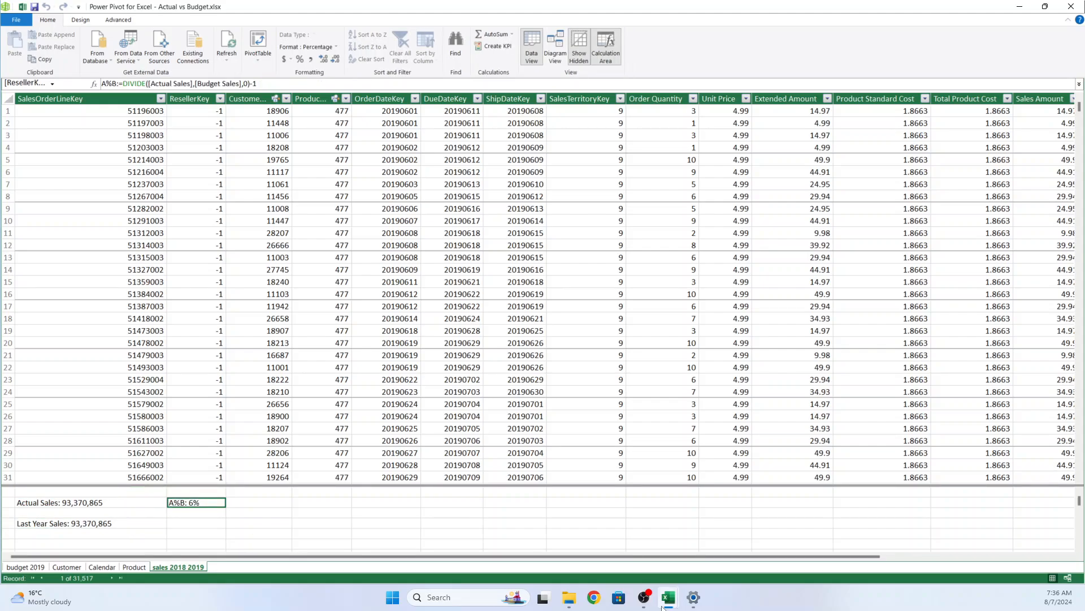
# Go back to the Actual vs Budget workbook and check the yearly comparison pivot by switching its timeline to 2018 and back to 2019.
pyautogui.moveTo(667, 600)
pyautogui.click(854, 563)
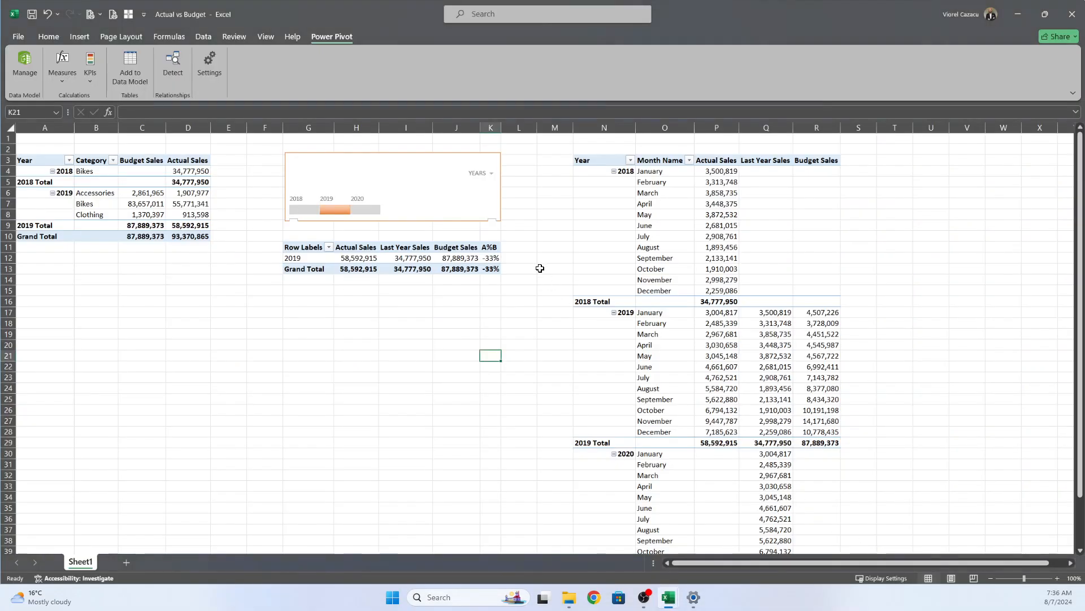
pyautogui.click(395, 248)
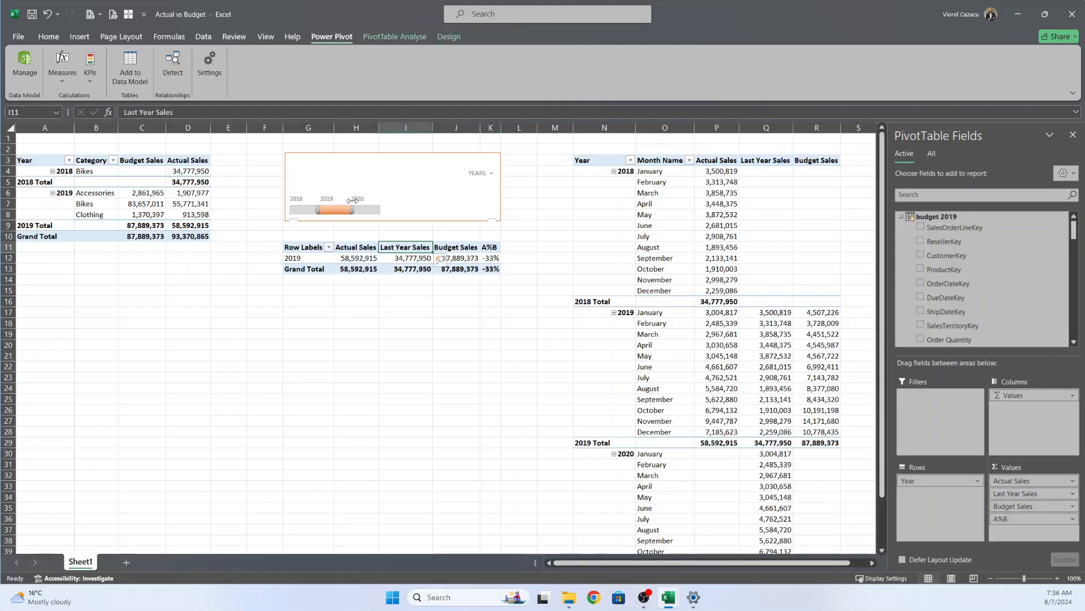
pyautogui.click(308, 210)
pyautogui.click(332, 209)
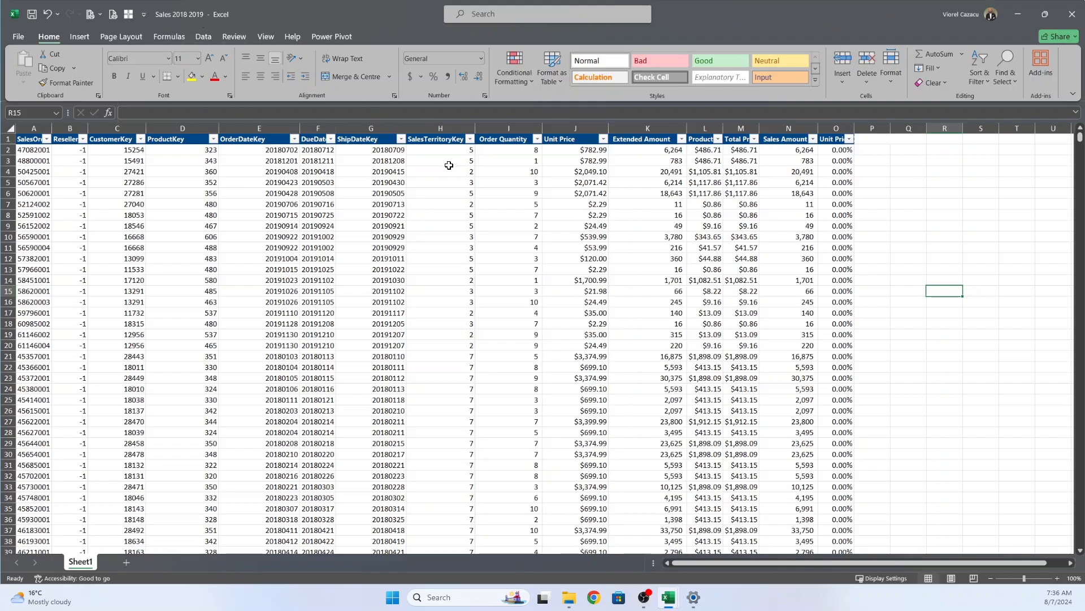
# Examine the Sales Amount, ProductKey, CustomerKey and OrderDateKey columns in the Sales 2018 2019 workbook.
pyautogui.click(786, 139)
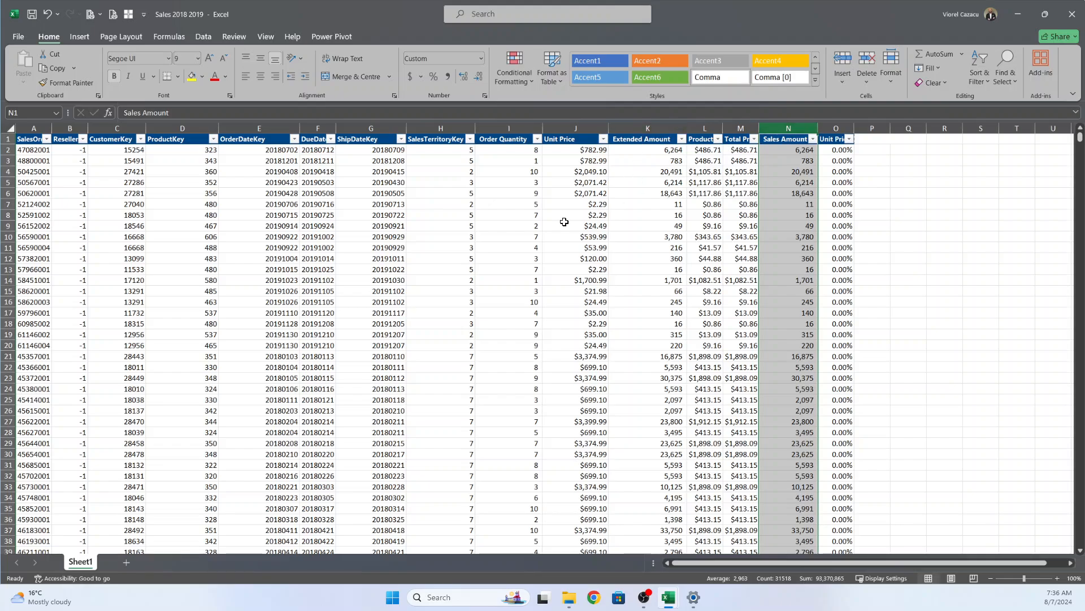
pyautogui.click(181, 138)
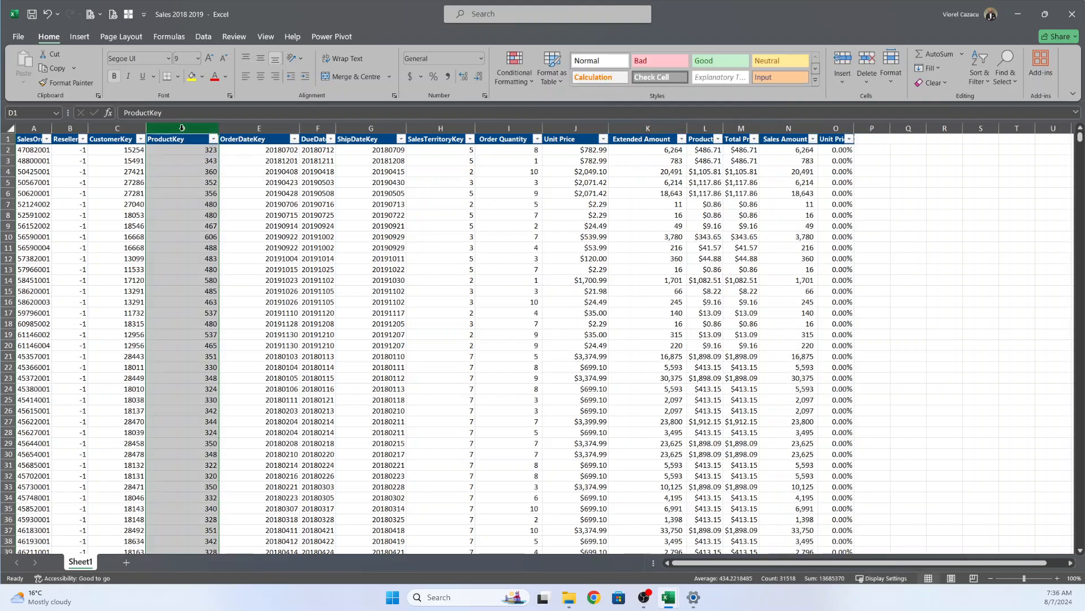
pyautogui.click(127, 137)
pyautogui.click(128, 127)
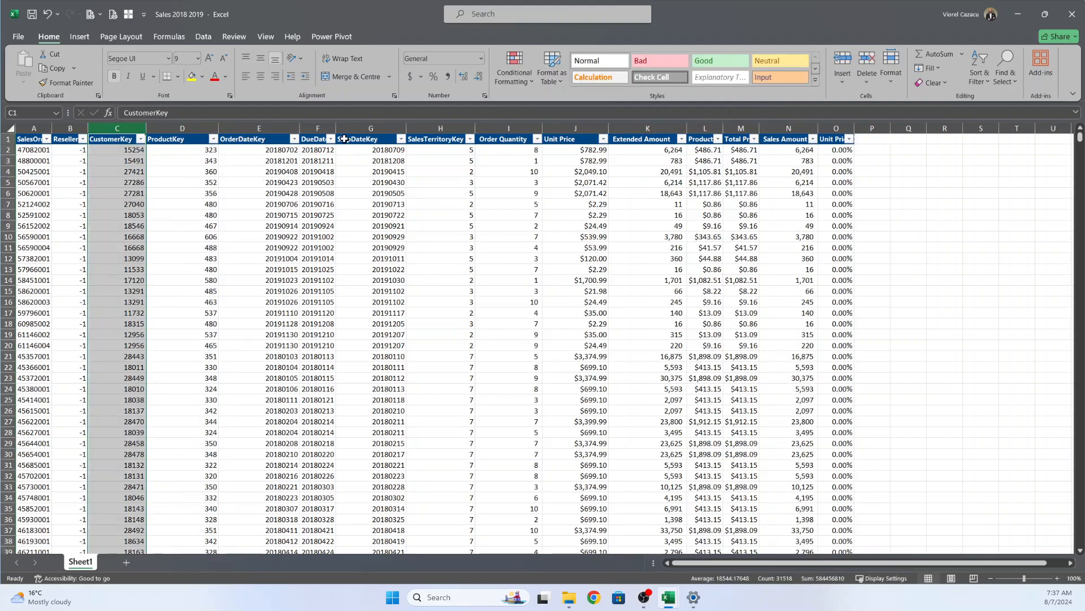
pyautogui.click(270, 127)
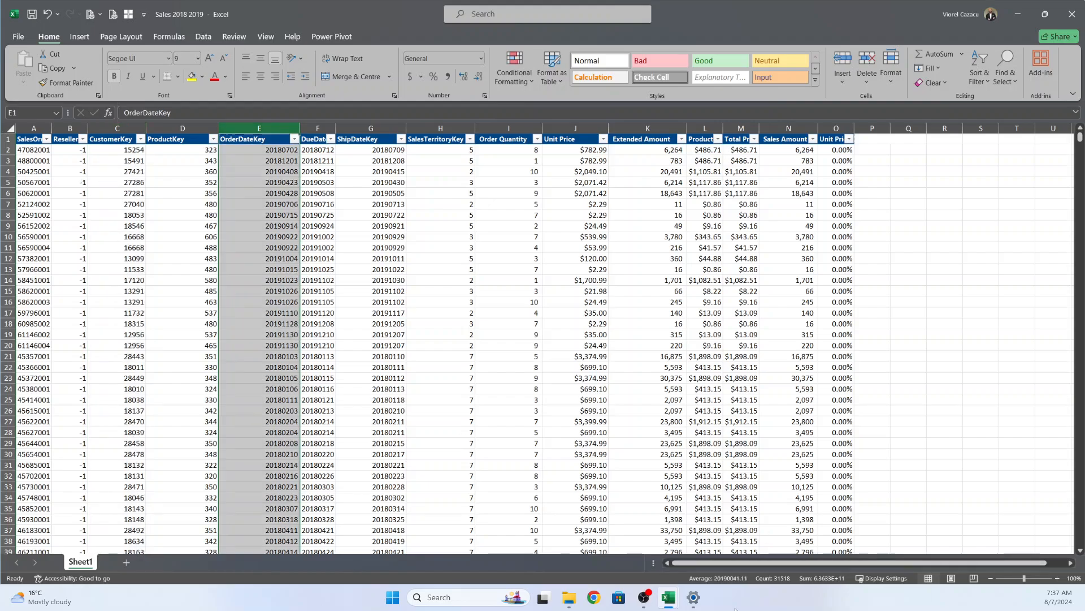
# Switch to the Budget sales 2019 workbook and examine its Budget Unit Price and Budget Sales Amount columns.
pyautogui.moveTo(669, 598)
pyautogui.click(320, 548)
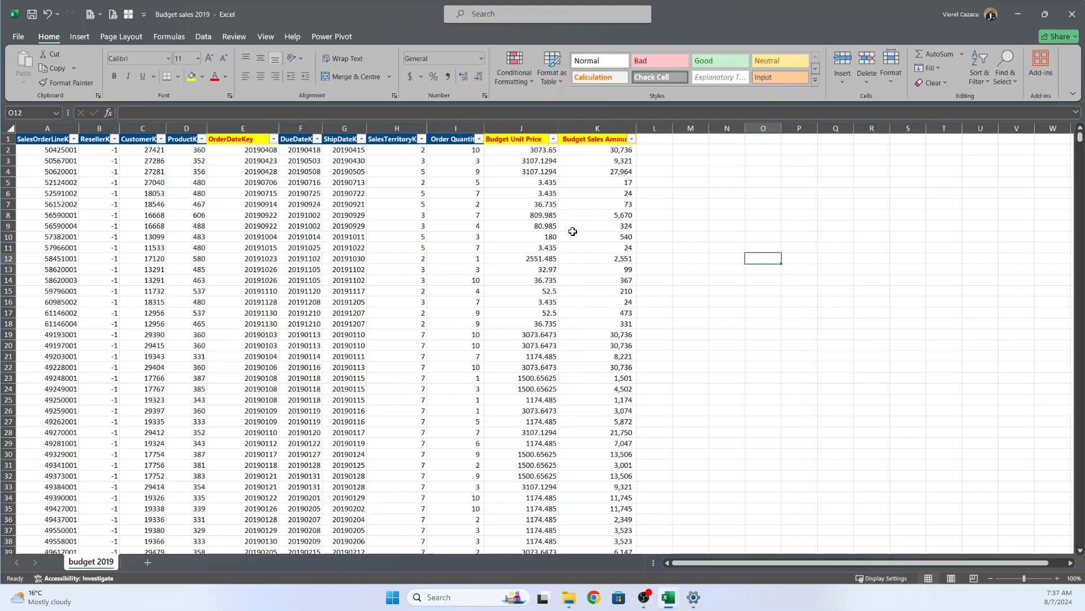
pyautogui.click(532, 127)
pyautogui.click(592, 125)
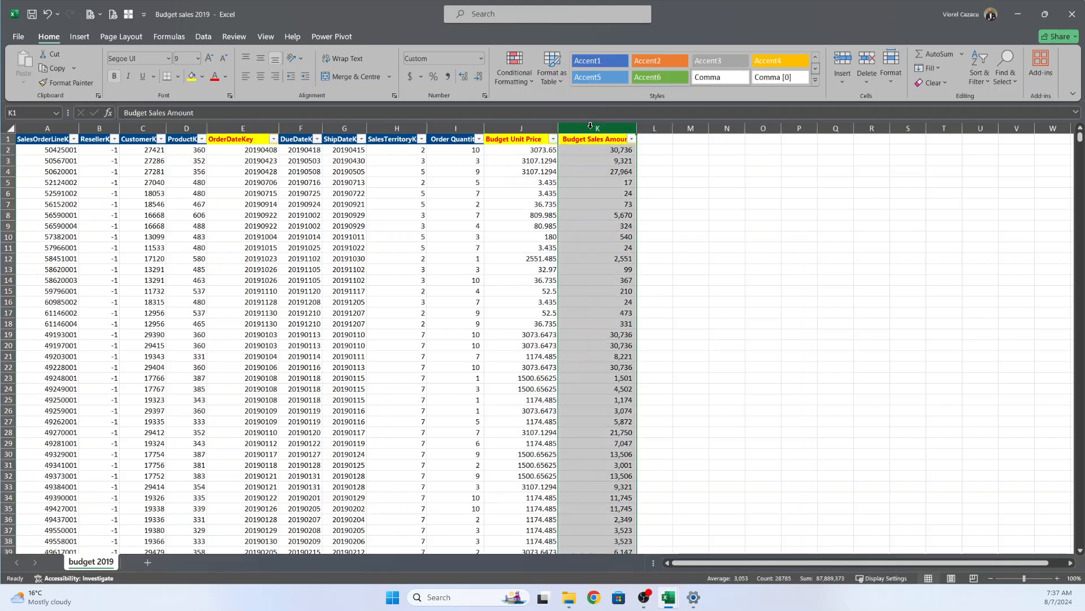
# Look through the Calendar 2018 2020, Customer and Product workbooks one after another.
pyautogui.moveTo(669, 603)
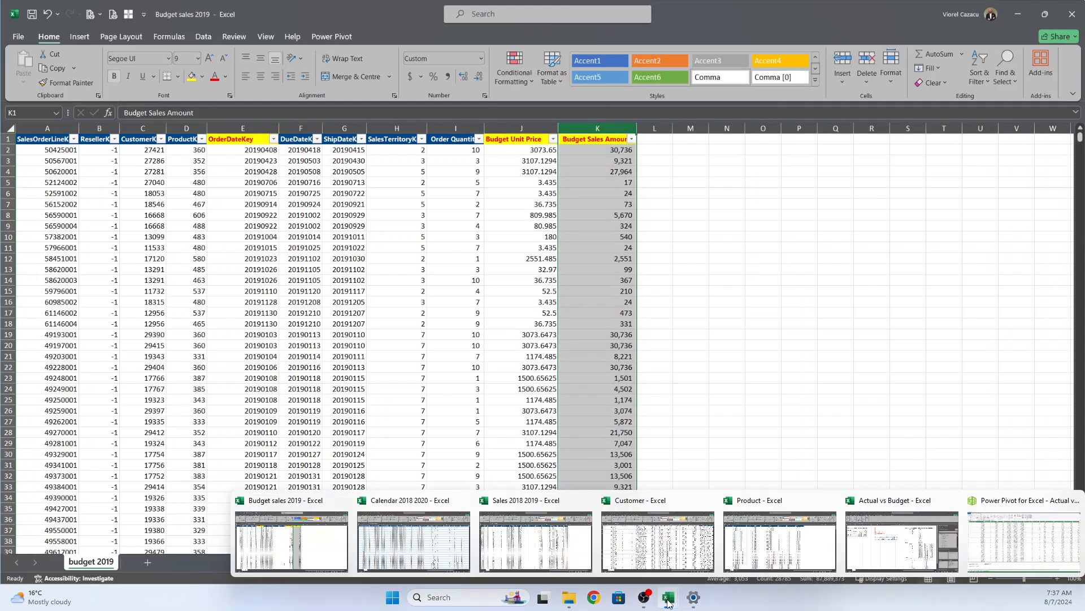
pyautogui.click(461, 552)
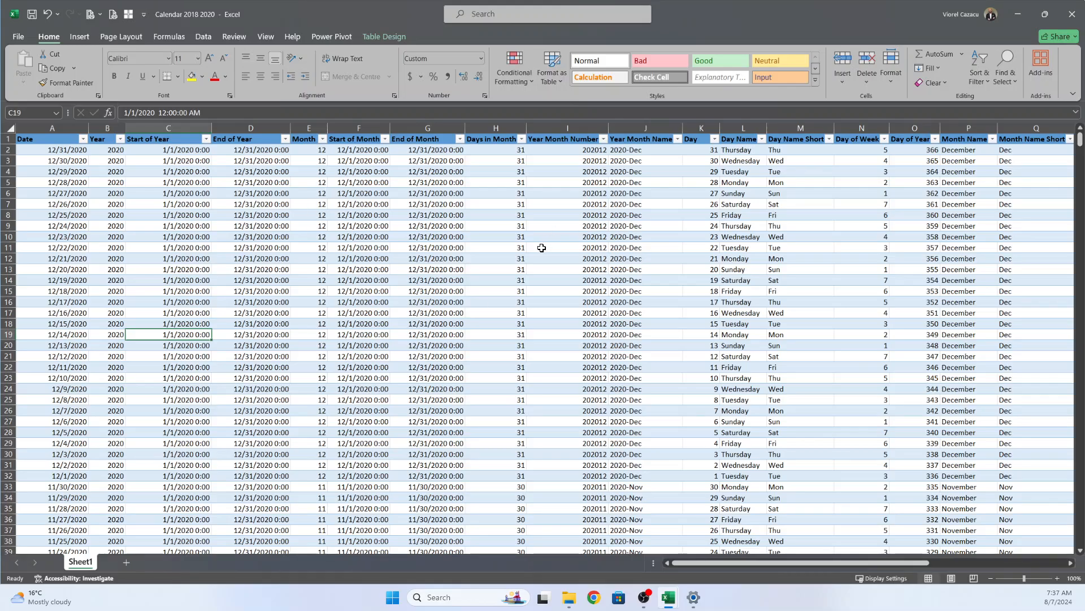
pyautogui.moveTo(671, 606)
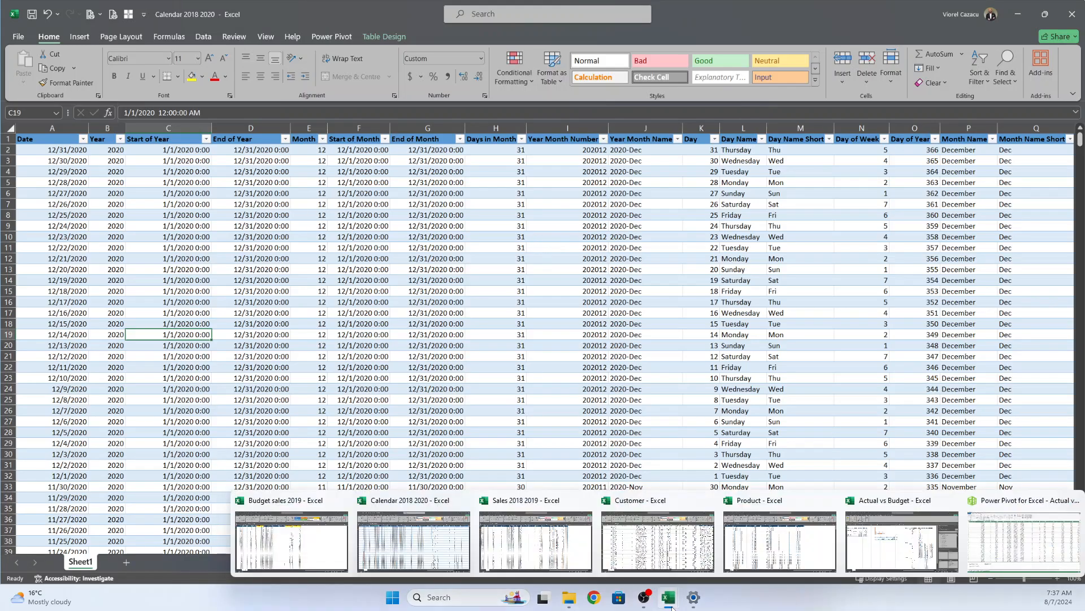
pyautogui.click(658, 539)
pyautogui.click(561, 375)
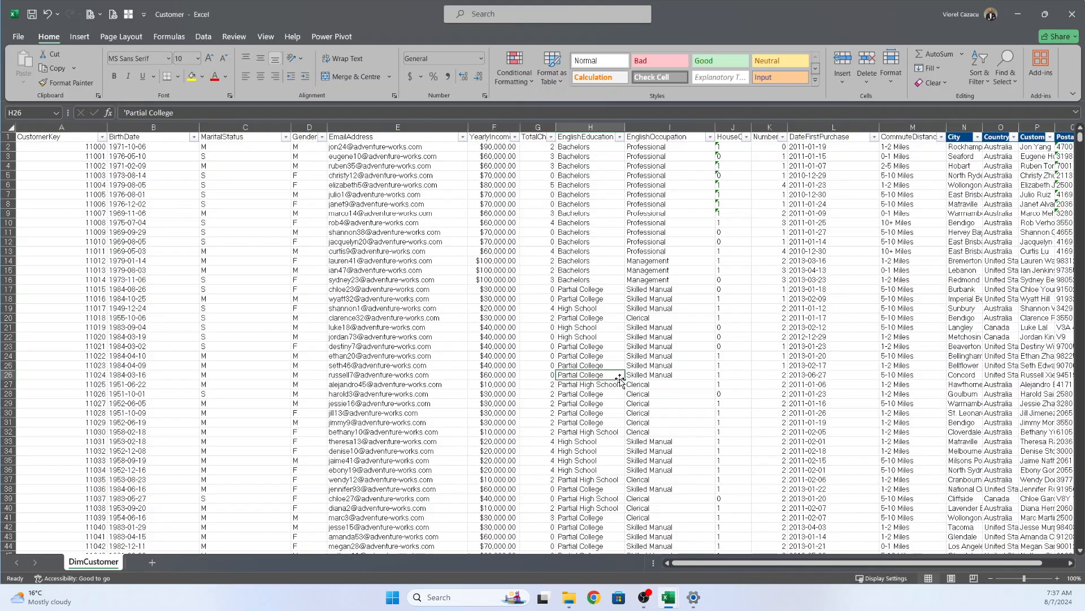
pyautogui.moveTo(669, 601)
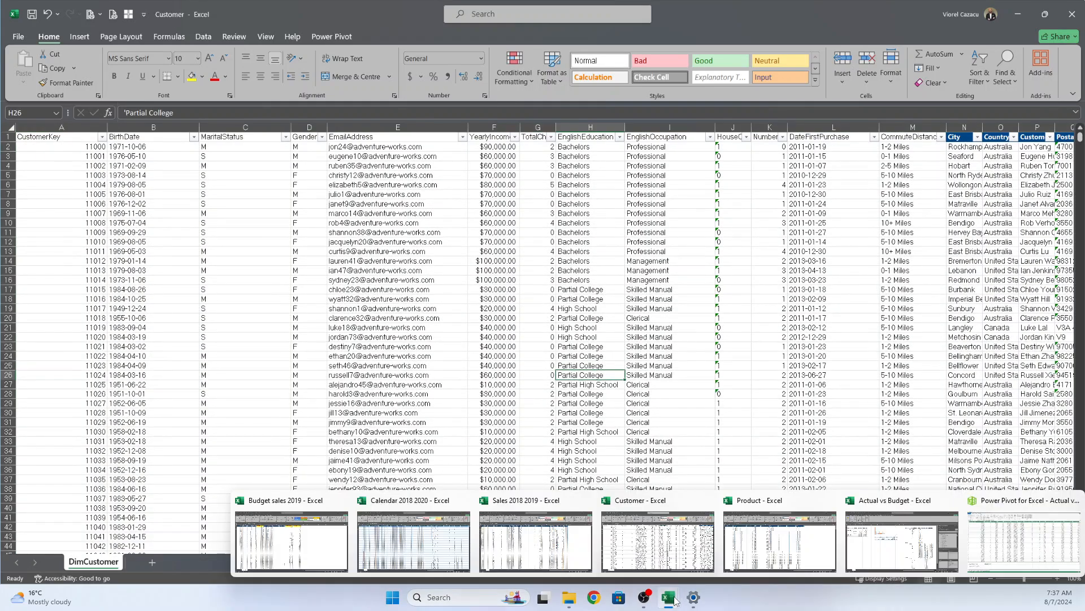
pyautogui.click(739, 563)
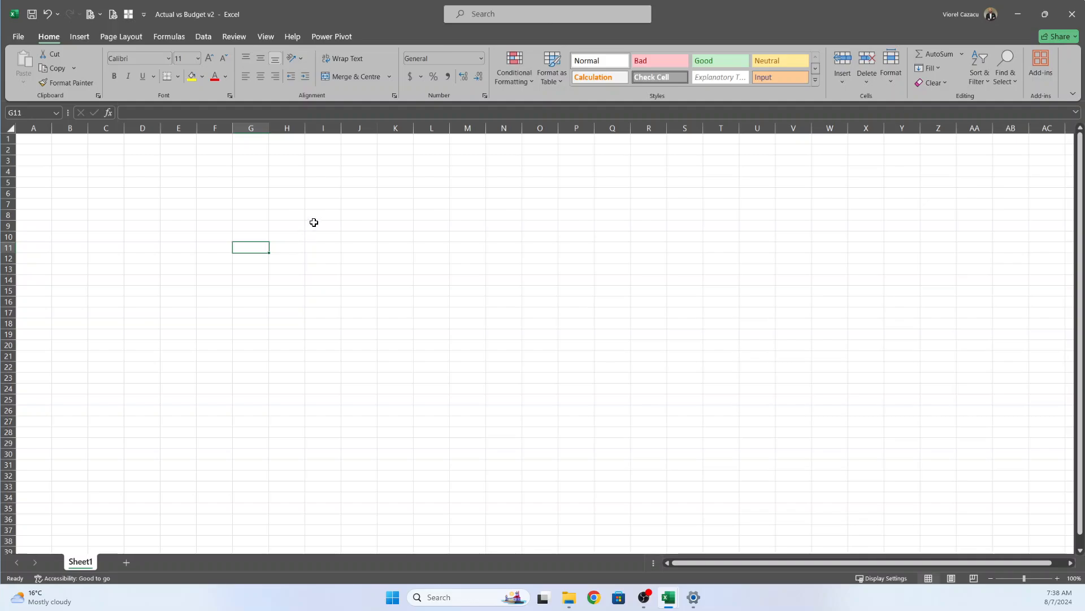
# Import Sheet1 from the Sales 2018 2019 Excel workbook in the Data Model - Actual vs Budget folder and open it for transformation.
pyautogui.click(205, 37)
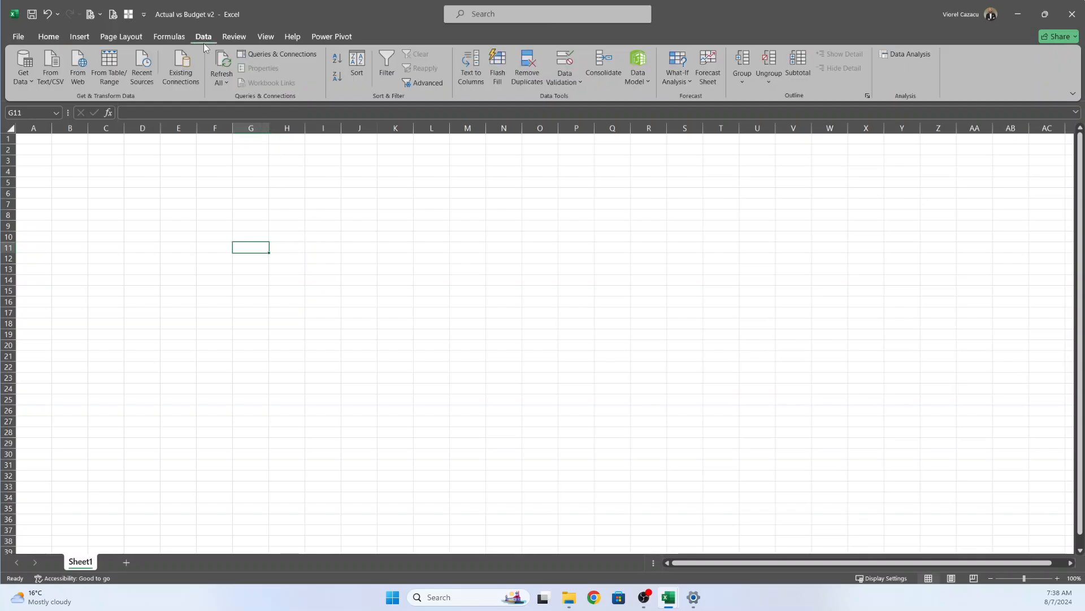
pyautogui.click(24, 72)
pyautogui.moveTo(65, 107)
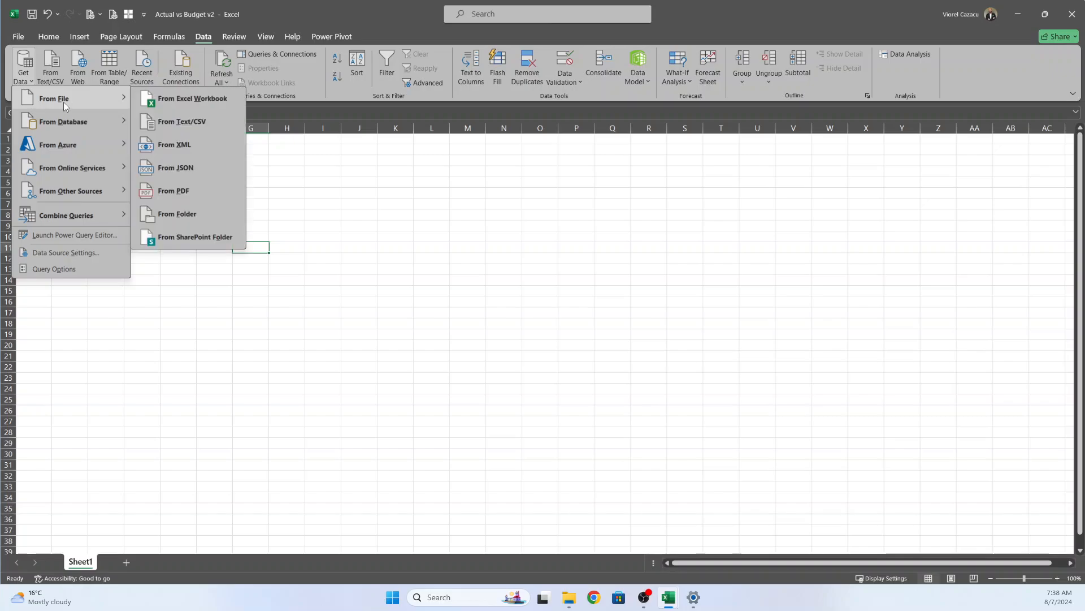
pyautogui.click(198, 102)
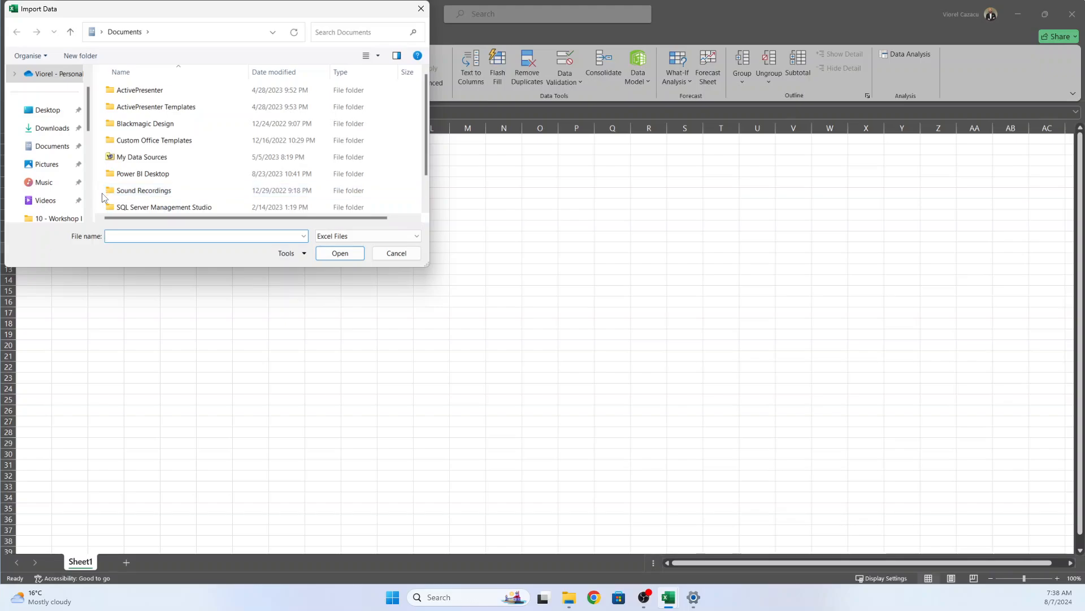
pyautogui.click(157, 158)
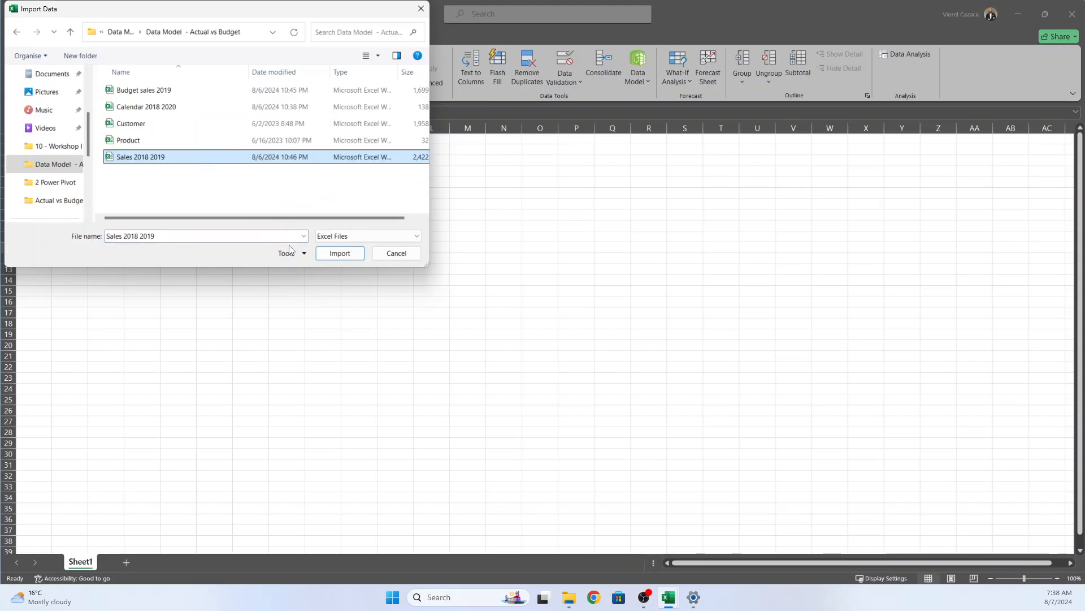
pyautogui.click(343, 256)
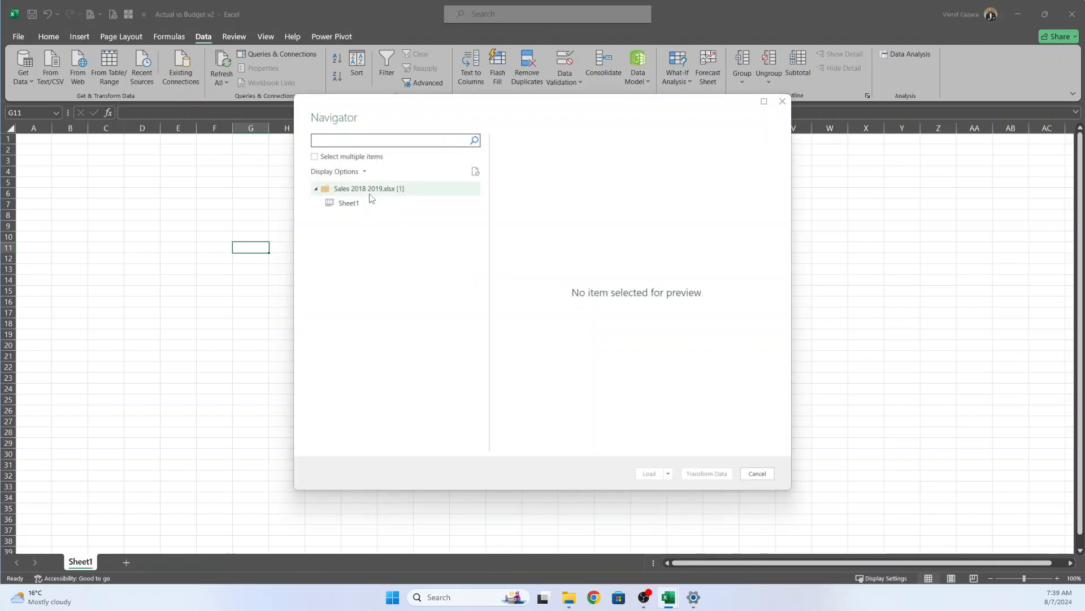
pyautogui.click(365, 202)
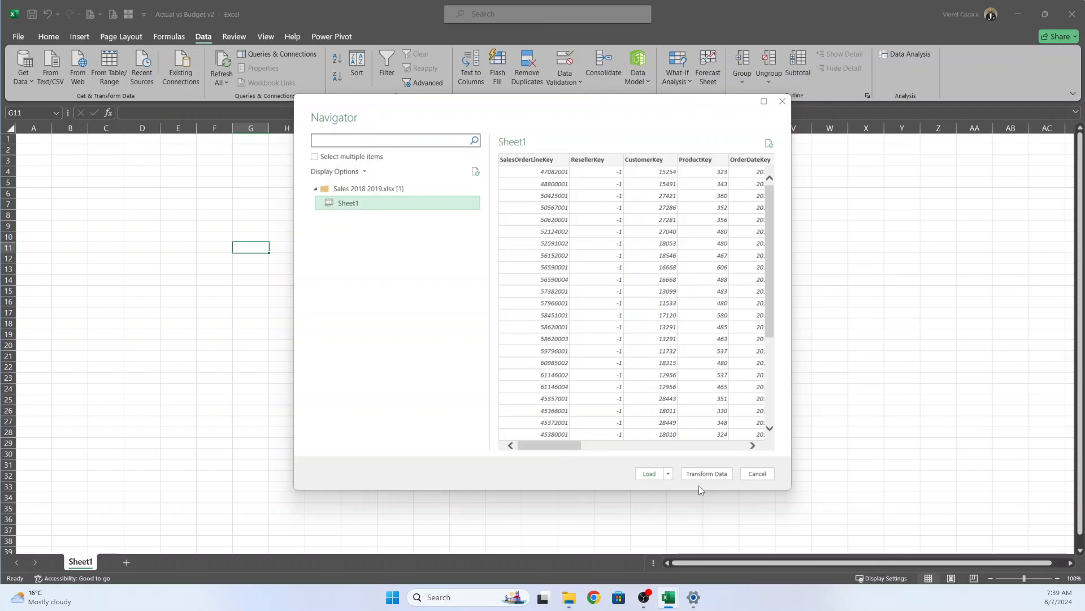
pyautogui.click(710, 473)
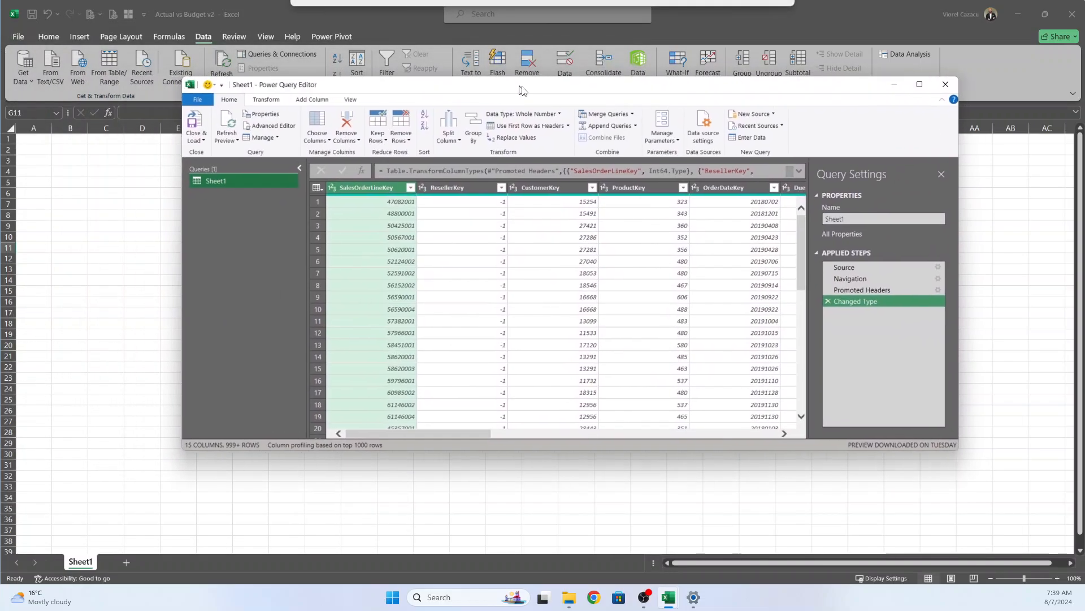
# Maximize the Power Query Editor and rename the Sheet1 query to Sales 2018 2019.
pyautogui.click(922, 85)
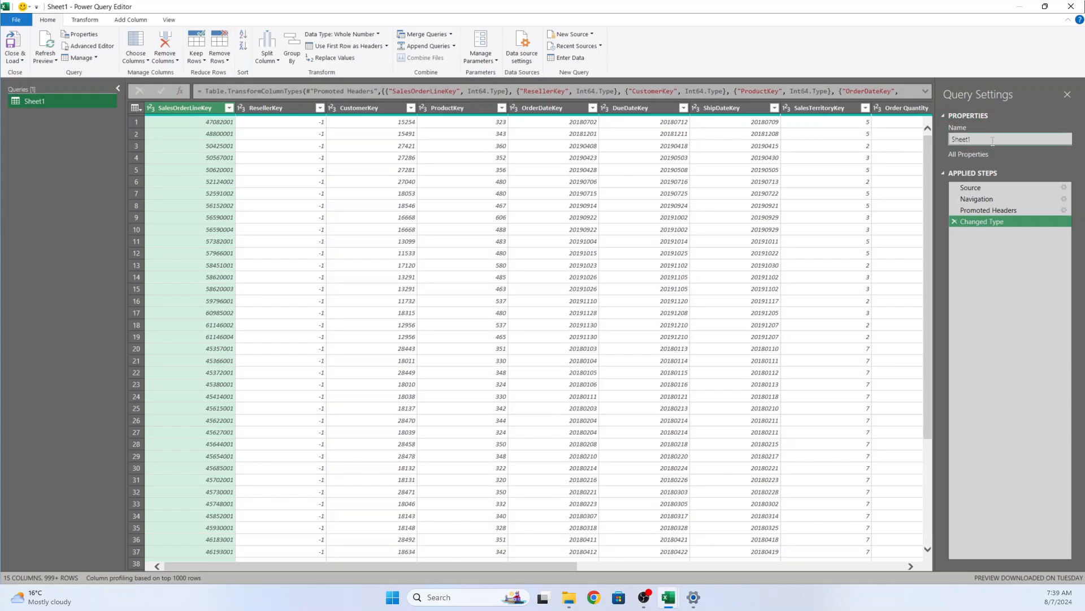
pyautogui.moveTo(993, 141); pyautogui.dragTo(943, 141)
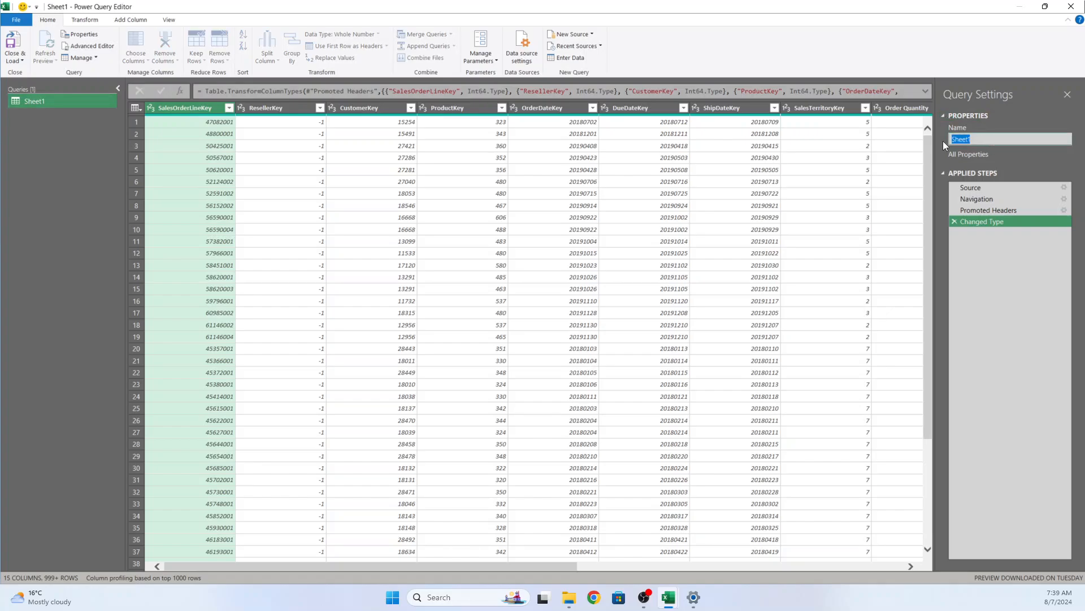
pyautogui.write('Sales 2018 2019')
pyautogui.press('Return')
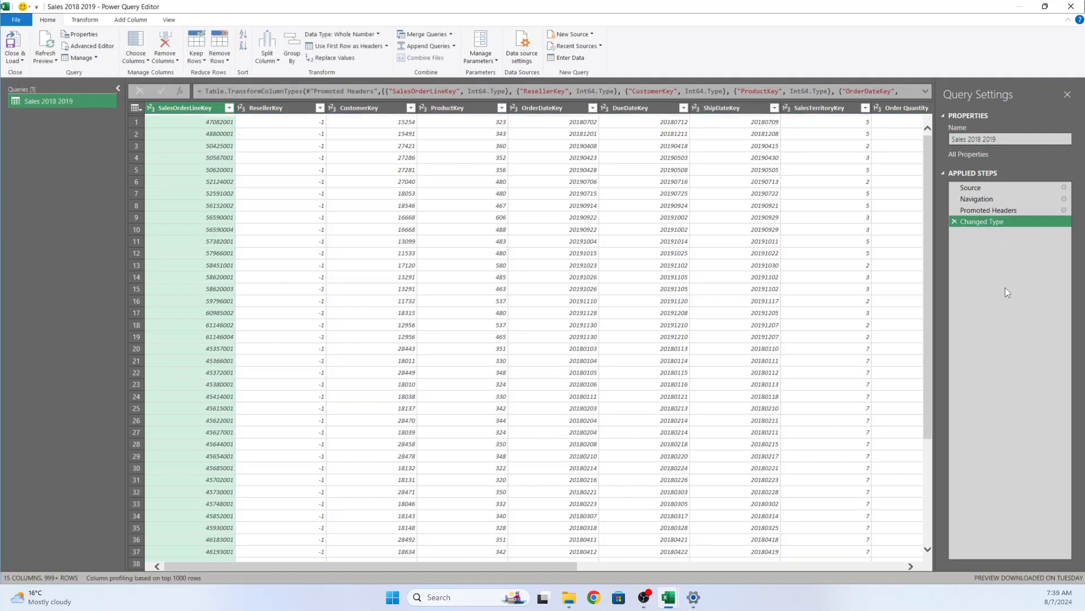
# Add a column from examples based on OrderDateKey, giving 07/02/2018 and 12/01/2018 as samples for the first two rows.
pyautogui.click(555, 107)
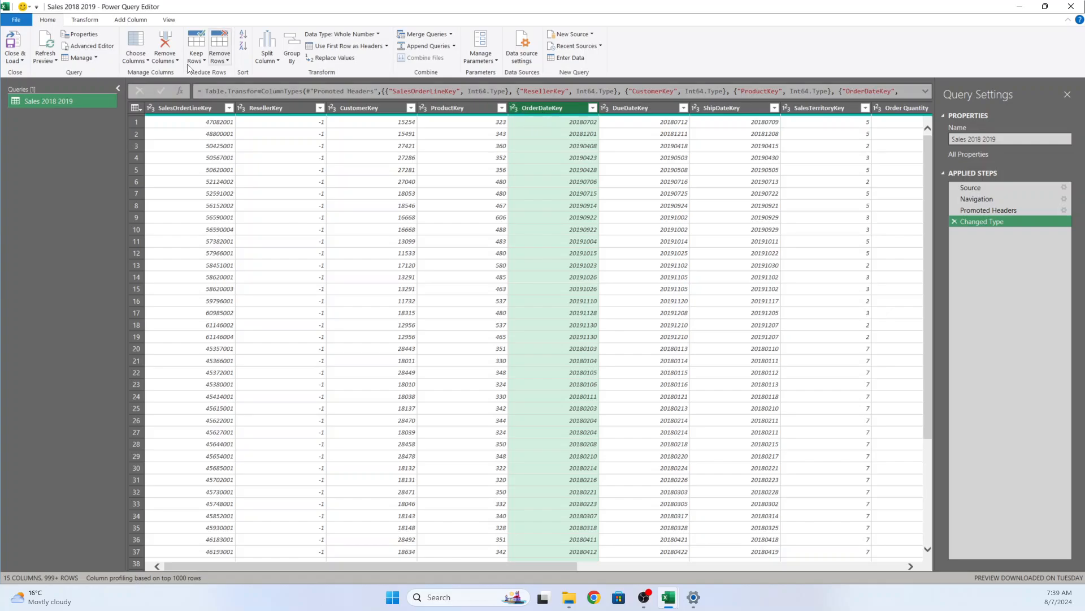
pyautogui.click(142, 20)
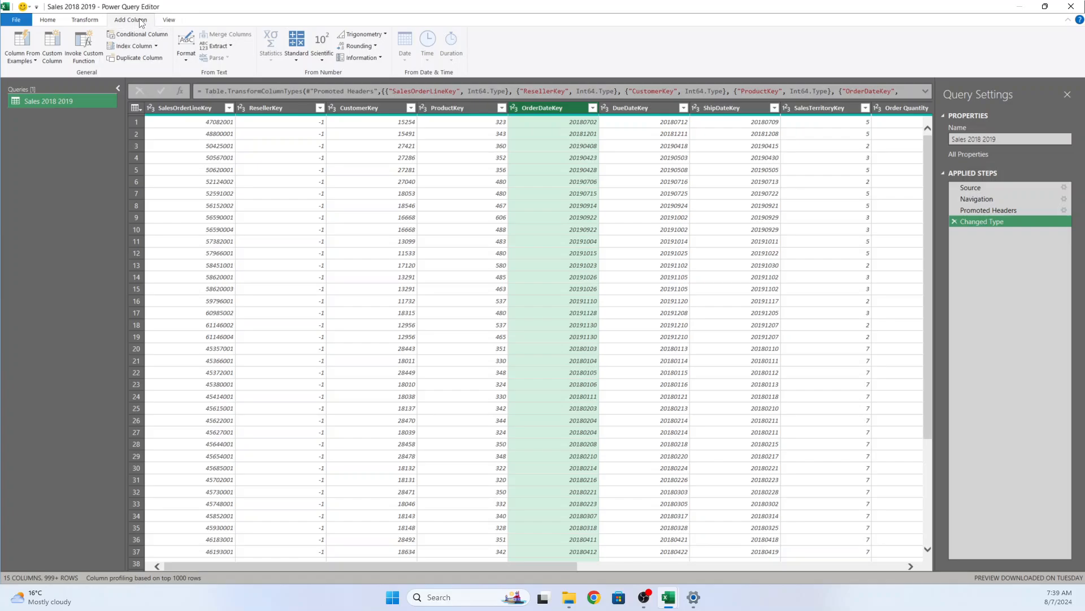
pyautogui.click(35, 61)
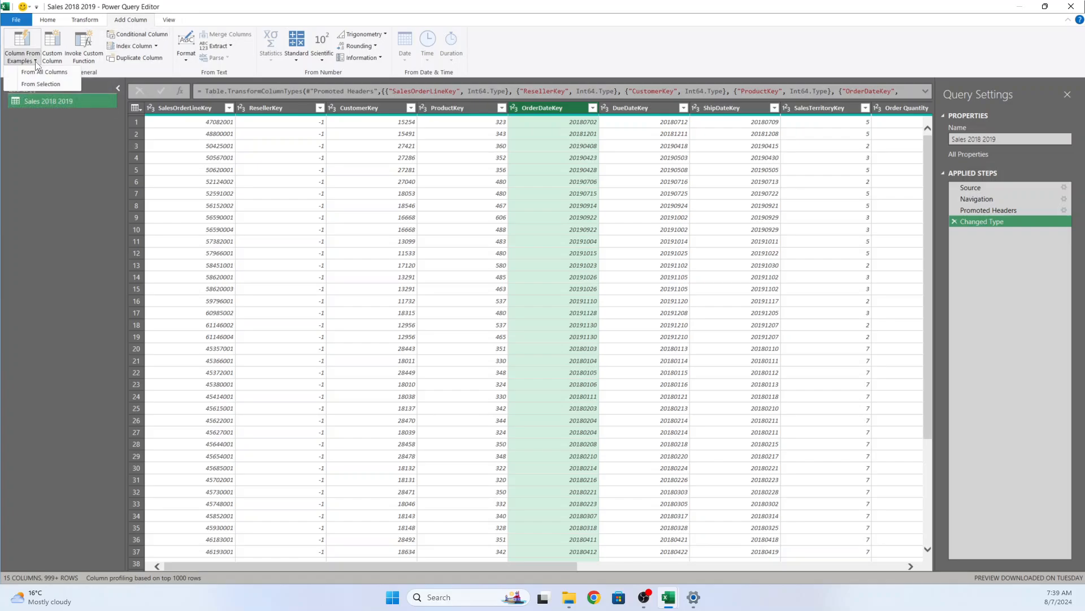
pyautogui.click(56, 85)
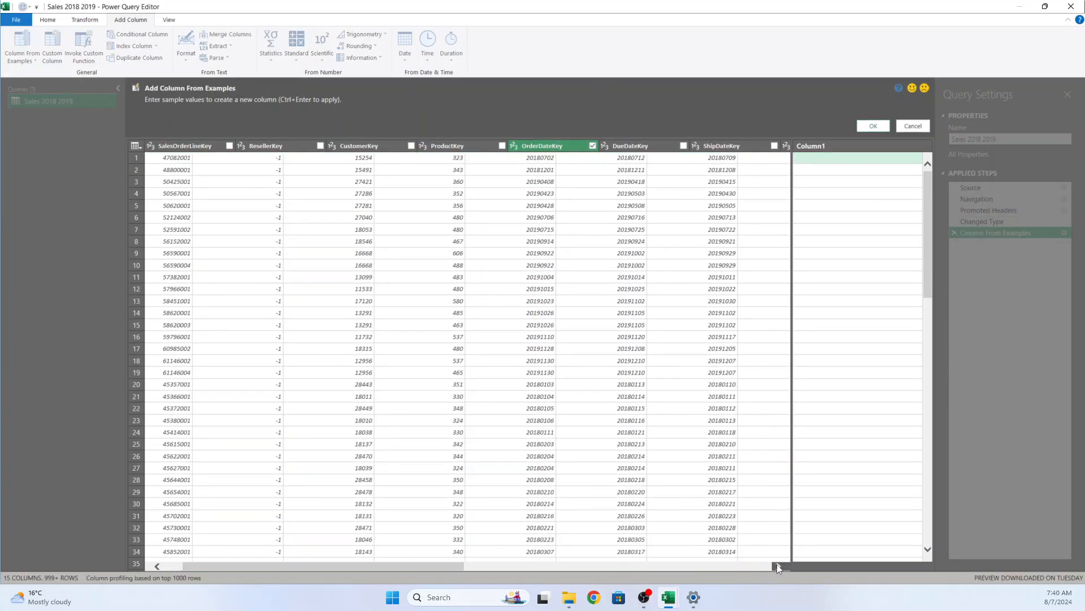
pyautogui.click(778, 566)
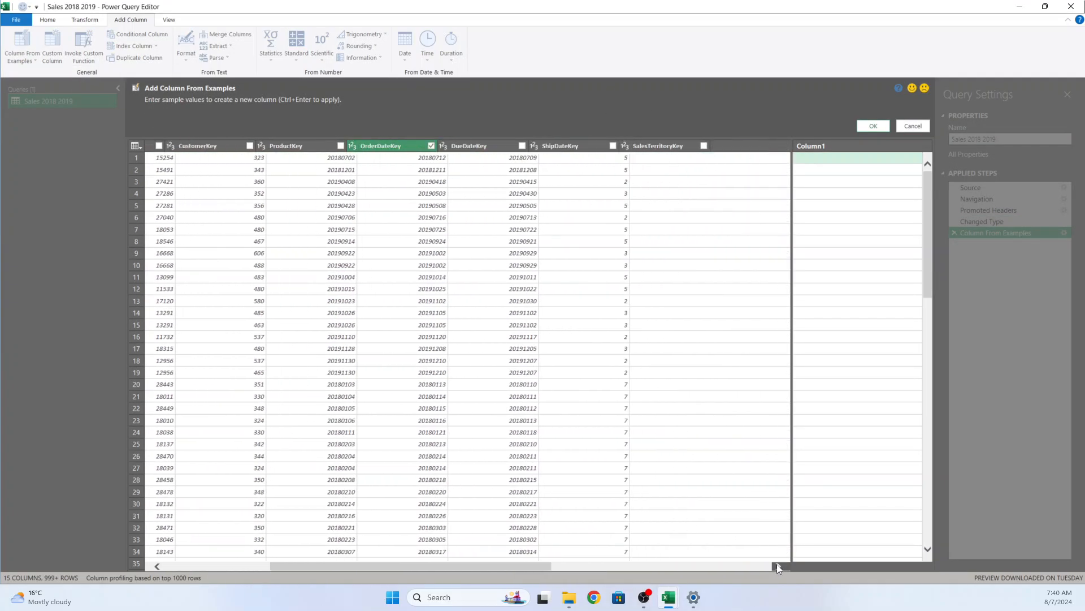
pyautogui.click(816, 160)
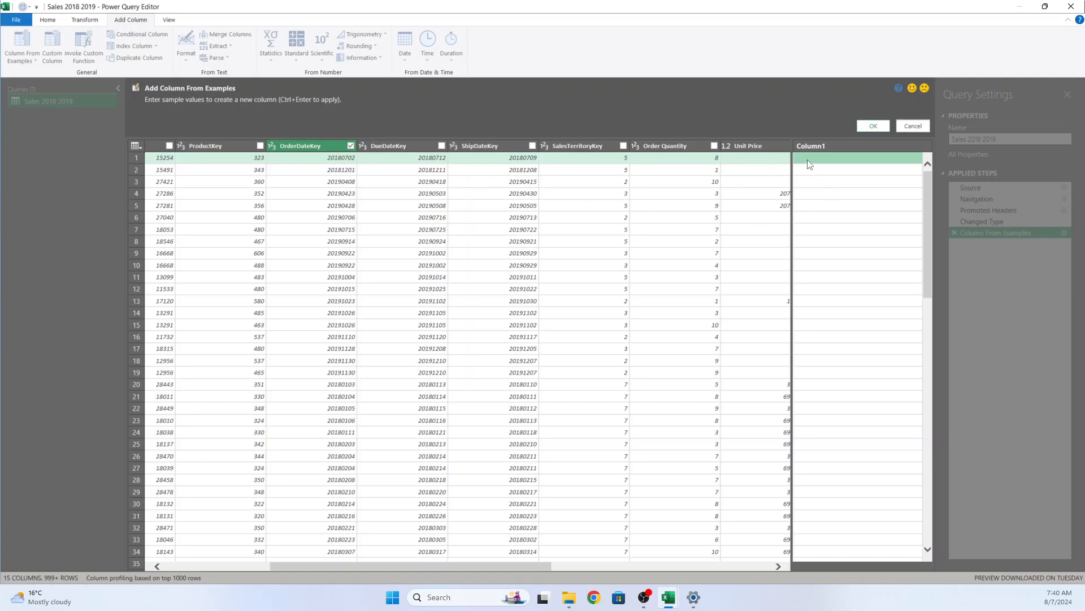
pyautogui.write('07')
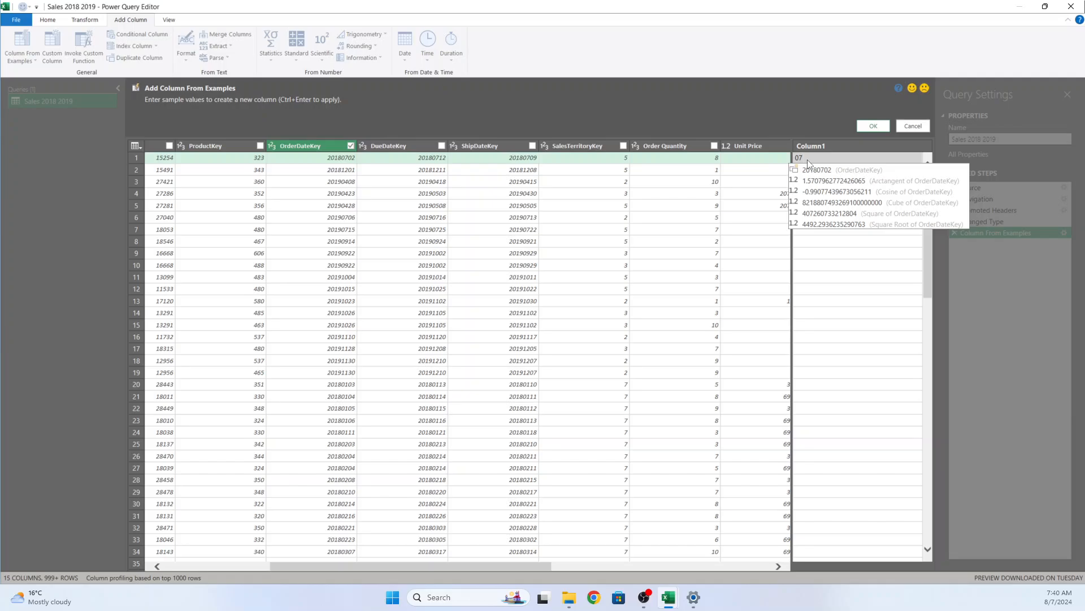
pyautogui.write('/02/2018')
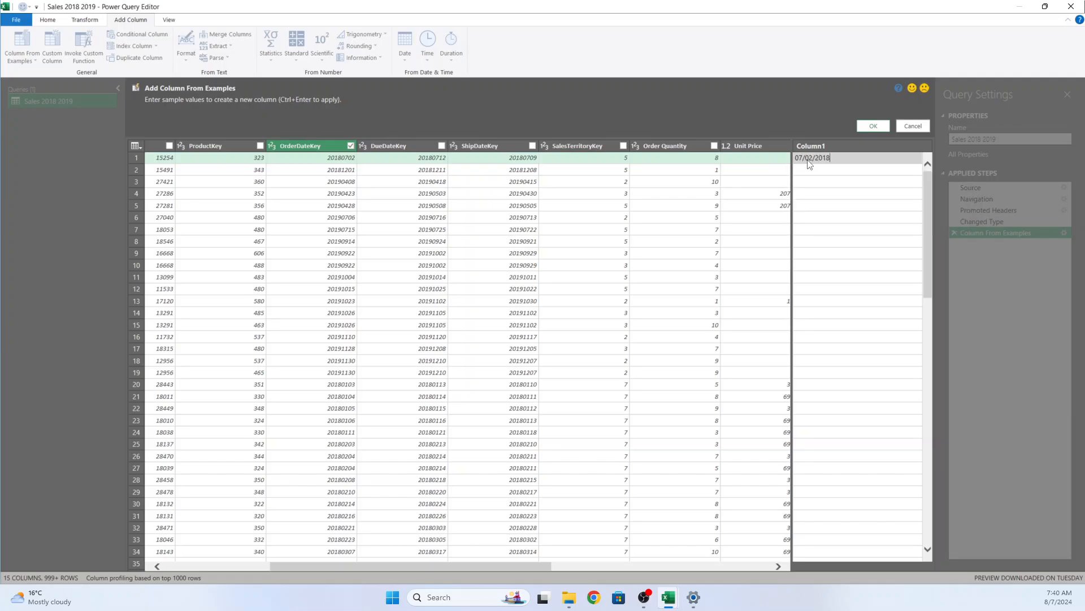
pyautogui.press('Return')
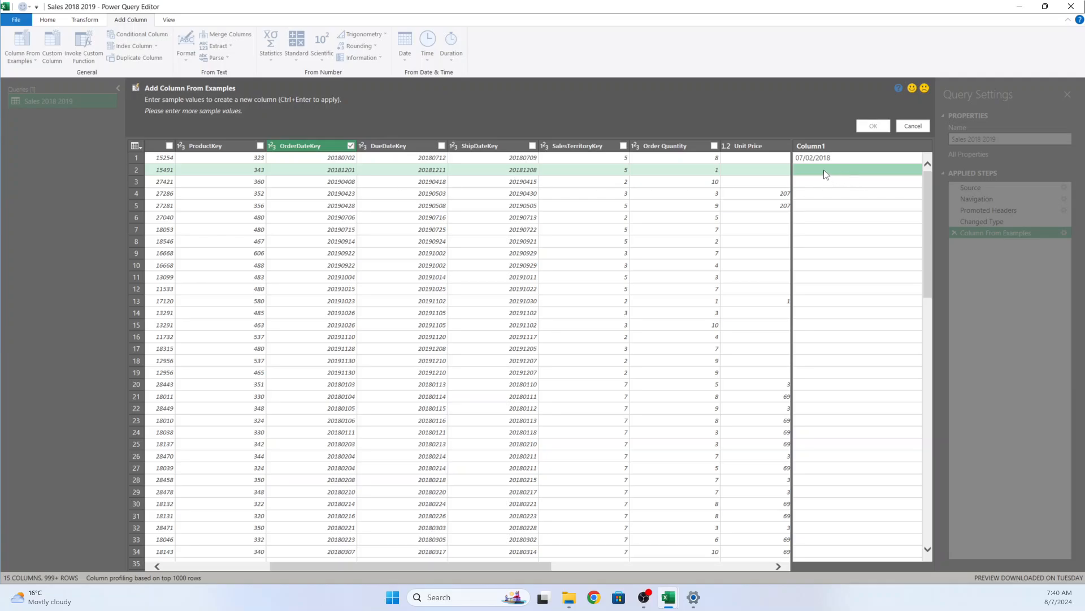
pyautogui.write('12')
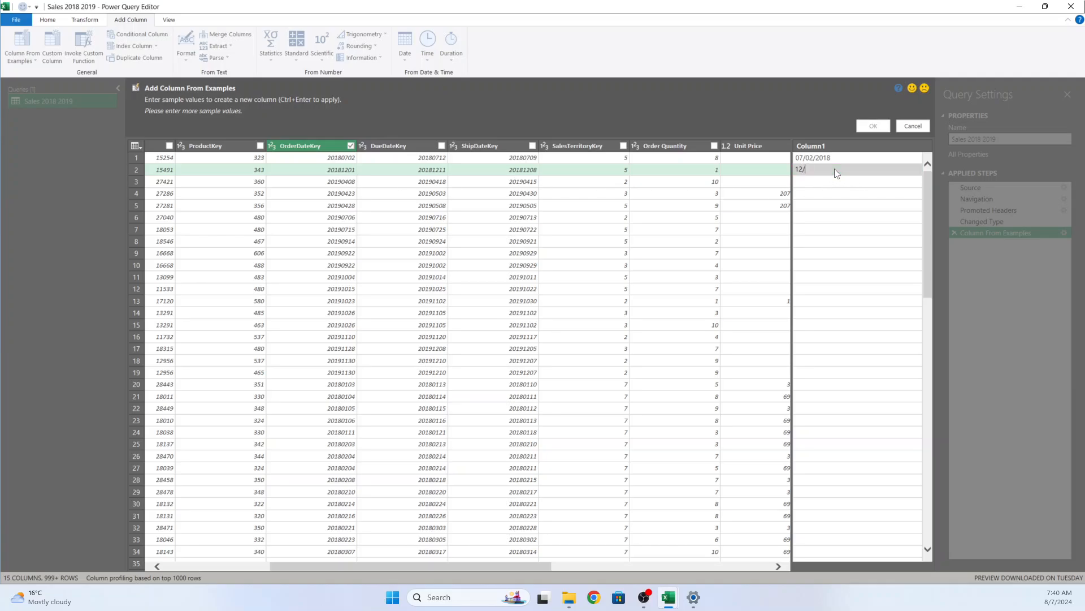
pyautogui.write('/01/2018')
pyautogui.press('Return')
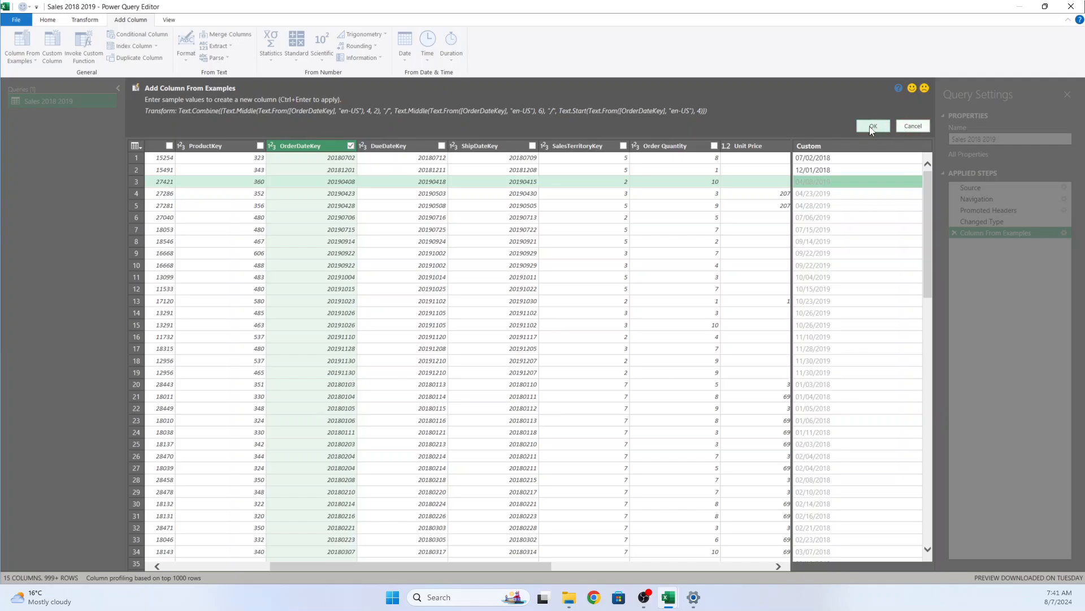
# Name the new example-based column Order Date and apply it to the Sales 2018 2019 query.
pyautogui.click(823, 145)
pyautogui.doubleClick(823, 146)
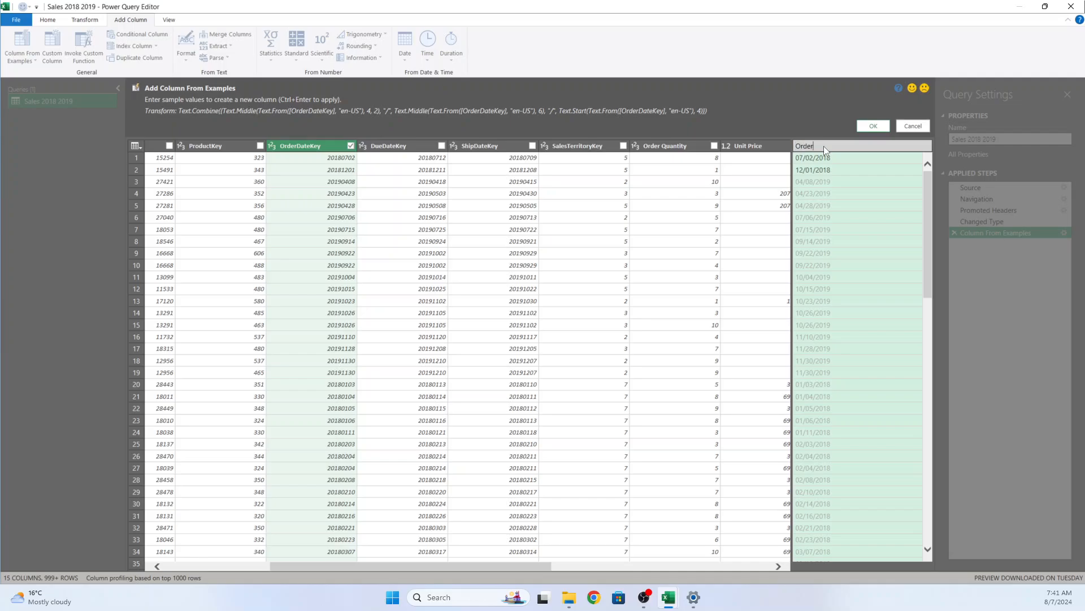
pyautogui.write('Order Date')
pyautogui.click(873, 125)
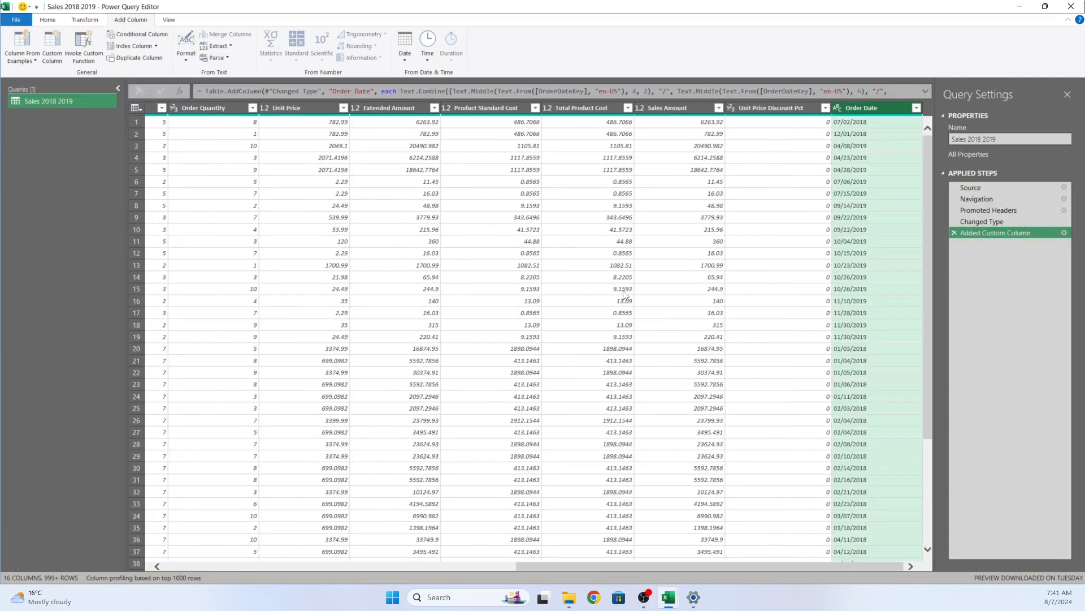
# Detect the data types of the columns from SalesOrderLineKey through DueDateKey.
pyautogui.moveTo(651, 567); pyautogui.dragTo(820, 585)
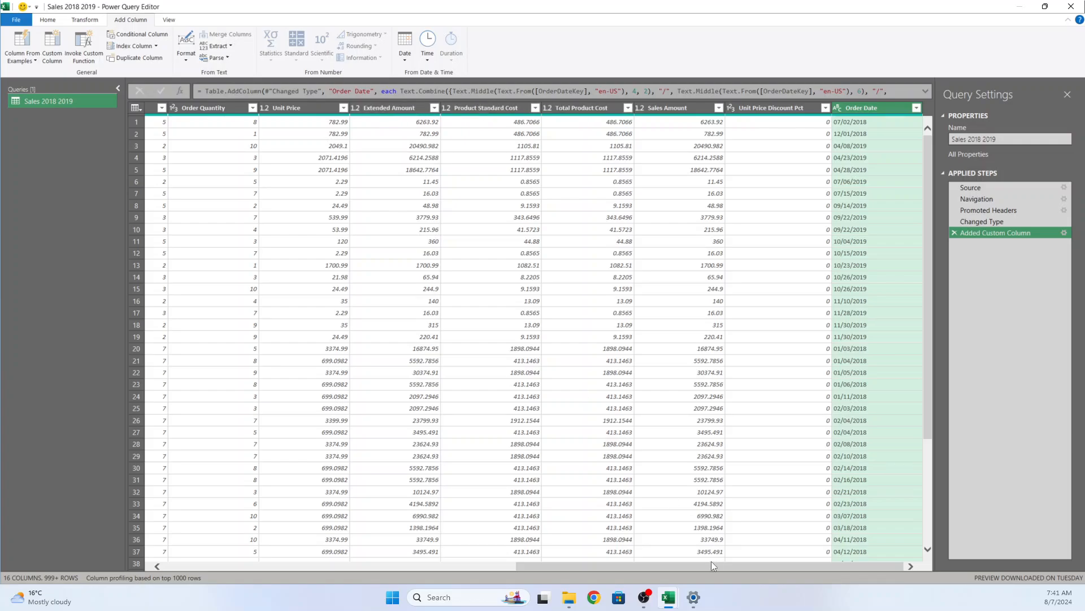
pyautogui.moveTo(713, 565); pyautogui.dragTo(340, 571)
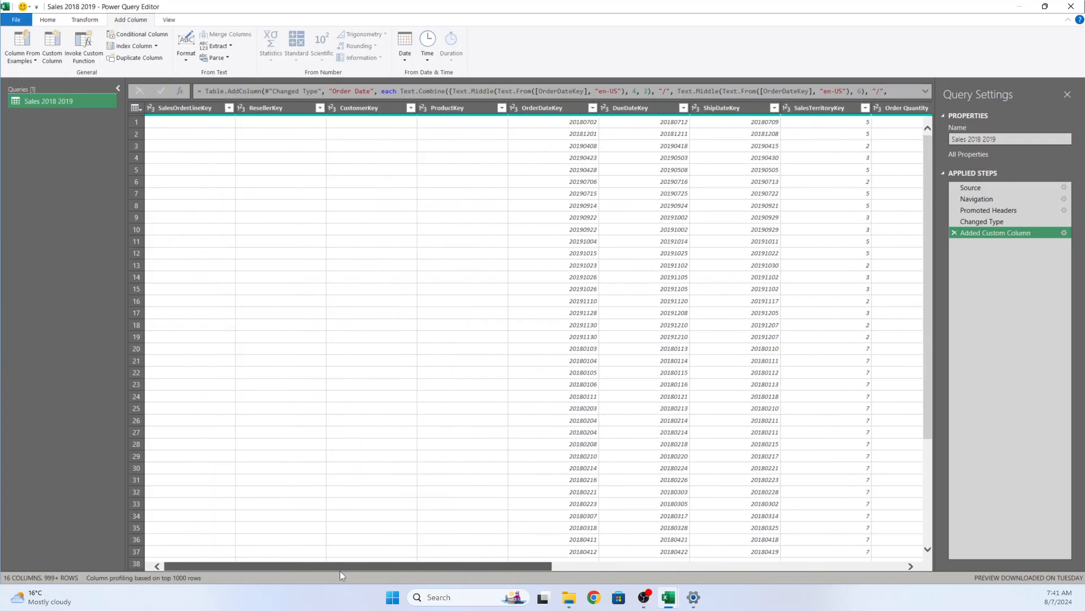
pyautogui.click(185, 113)
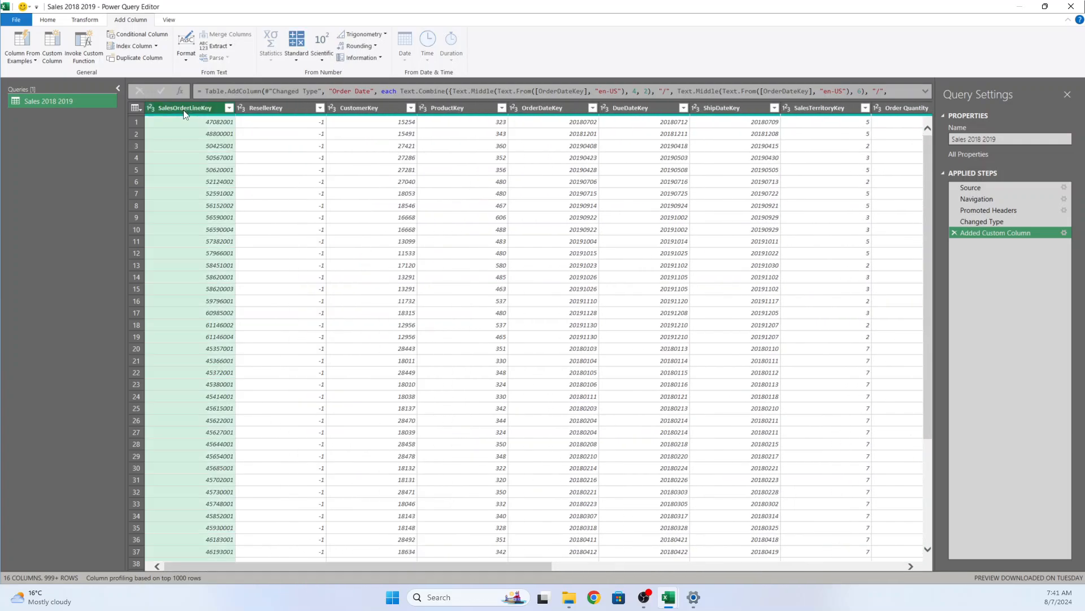
pyautogui.keyDown('shift'); pyautogui.click(654, 108); pyautogui.keyUp('shift')
pyautogui.click(92, 20)
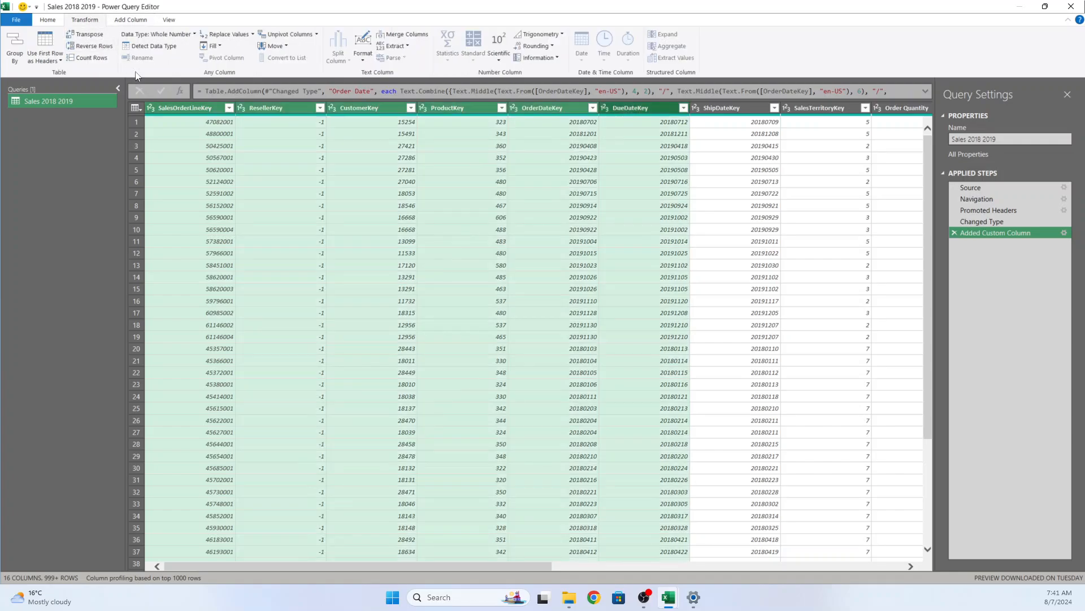
pyautogui.click(143, 47)
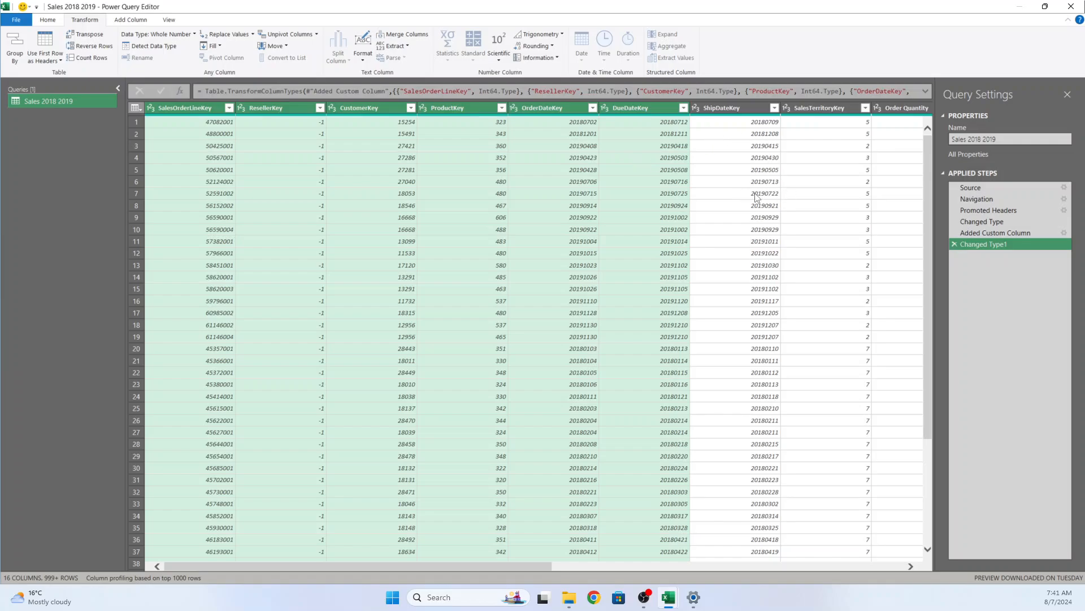
# Close and load the Sales 2018 2019 query as a connection only, adding it to the data model, and preview the loaded query.
pyautogui.click(49, 21)
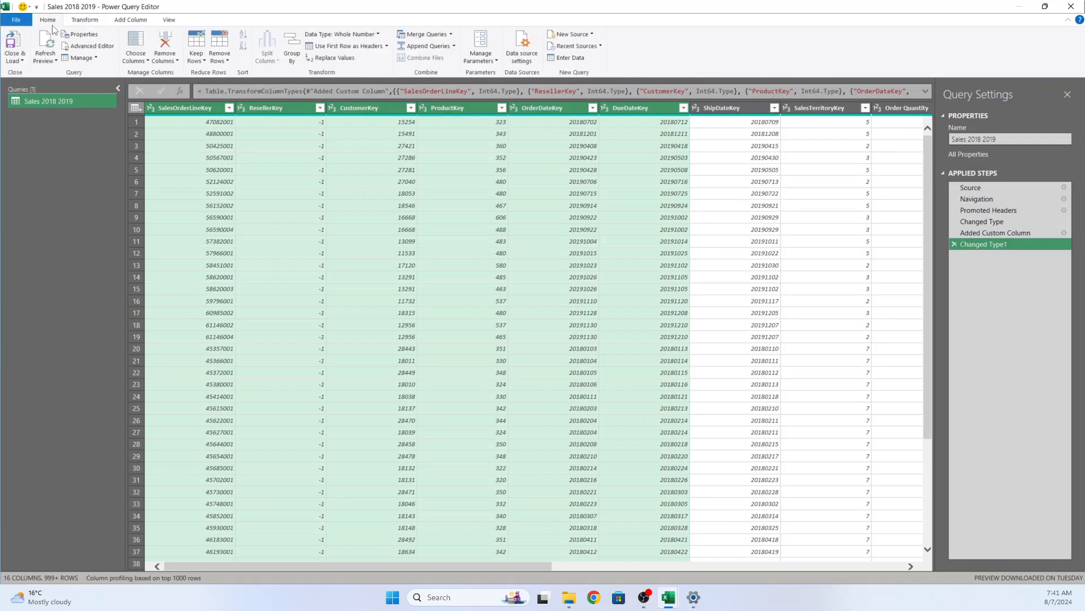
pyautogui.click(21, 59)
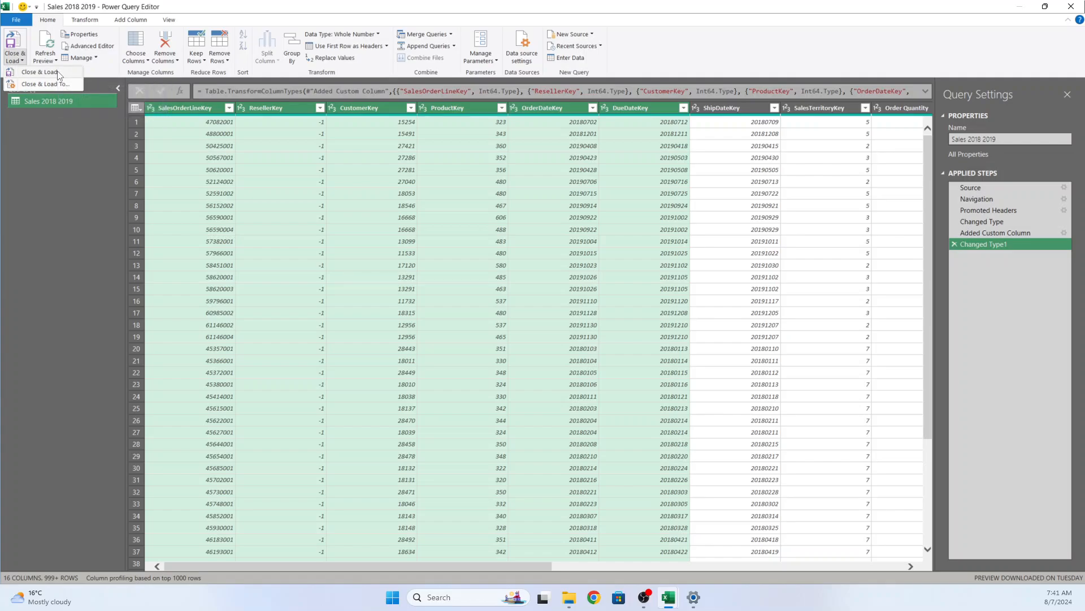
pyautogui.click(67, 85)
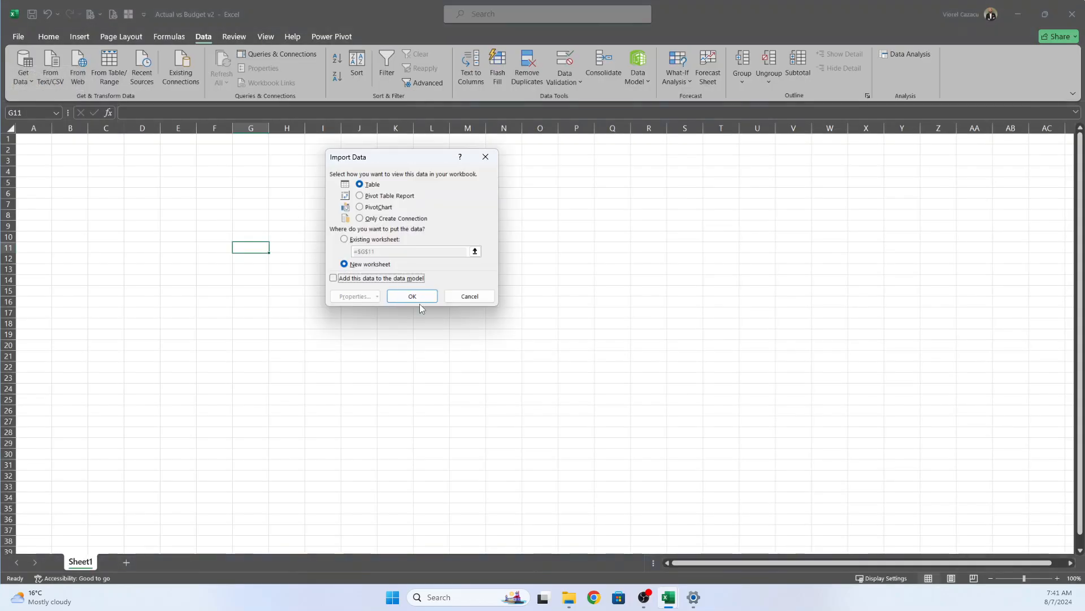
pyautogui.click(359, 218)
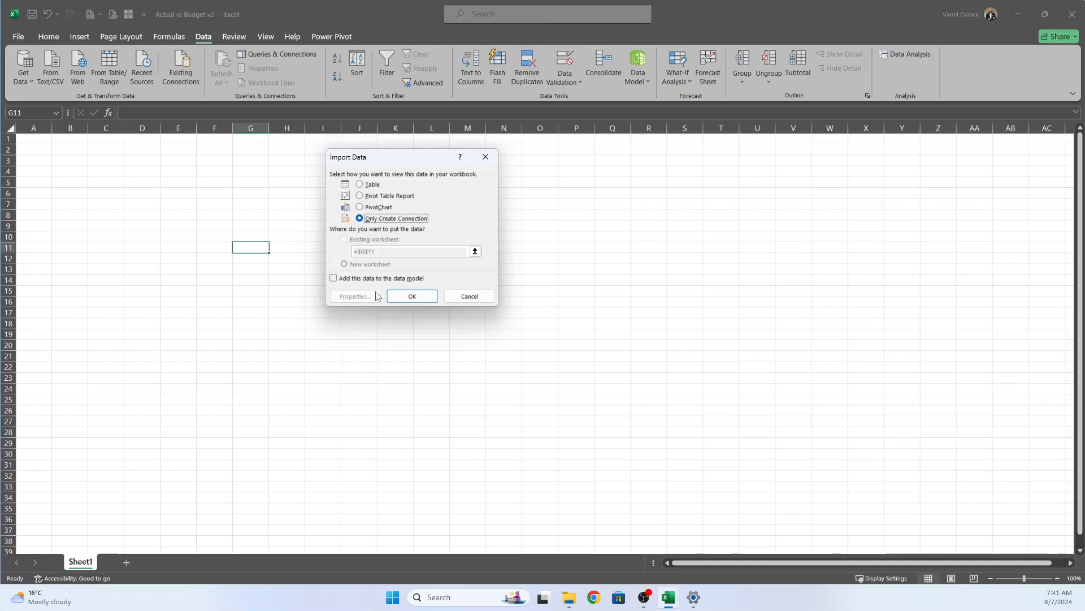
pyautogui.click(339, 281)
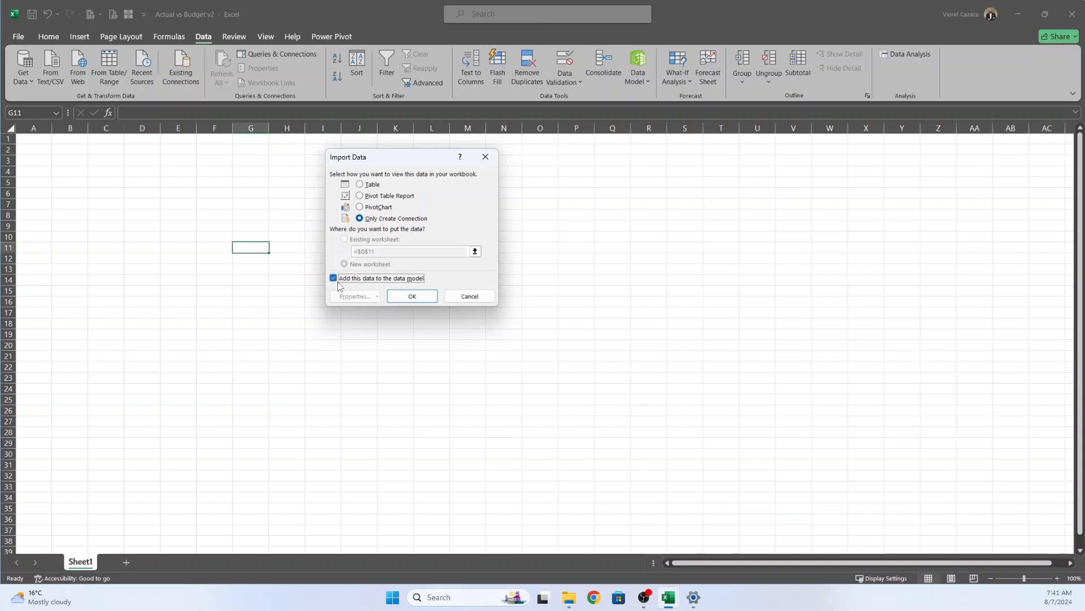
pyautogui.click(412, 301)
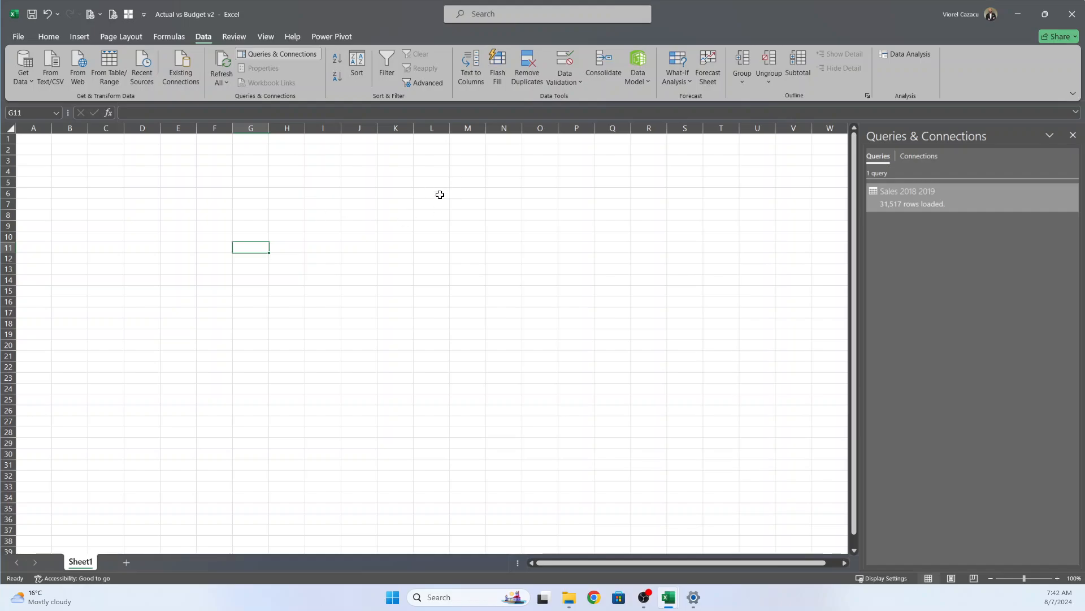
pyautogui.moveTo(950, 201)
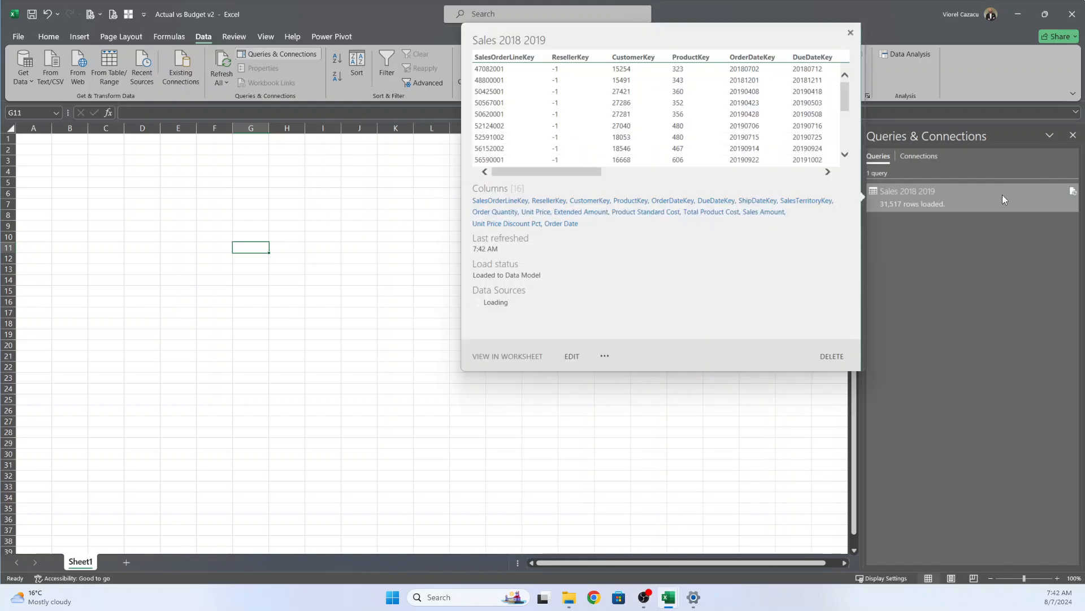
pyautogui.click(177, 227)
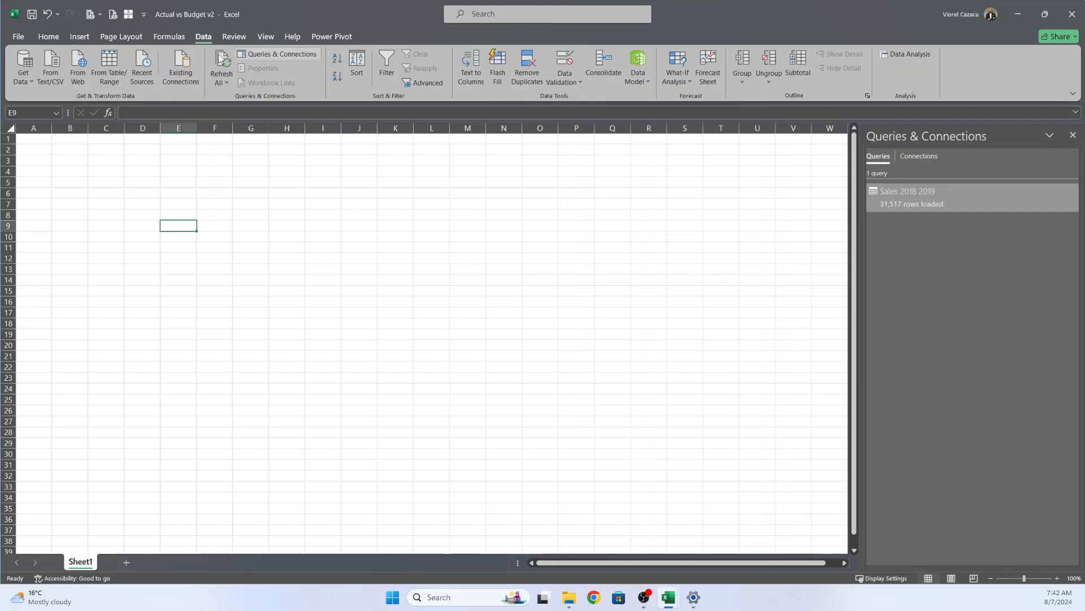
# Import the budget 2019 sheet from the Budget sales 2019 Excel workbook and open it for transformation.
pyautogui.click(23, 77)
pyautogui.moveTo(59, 100)
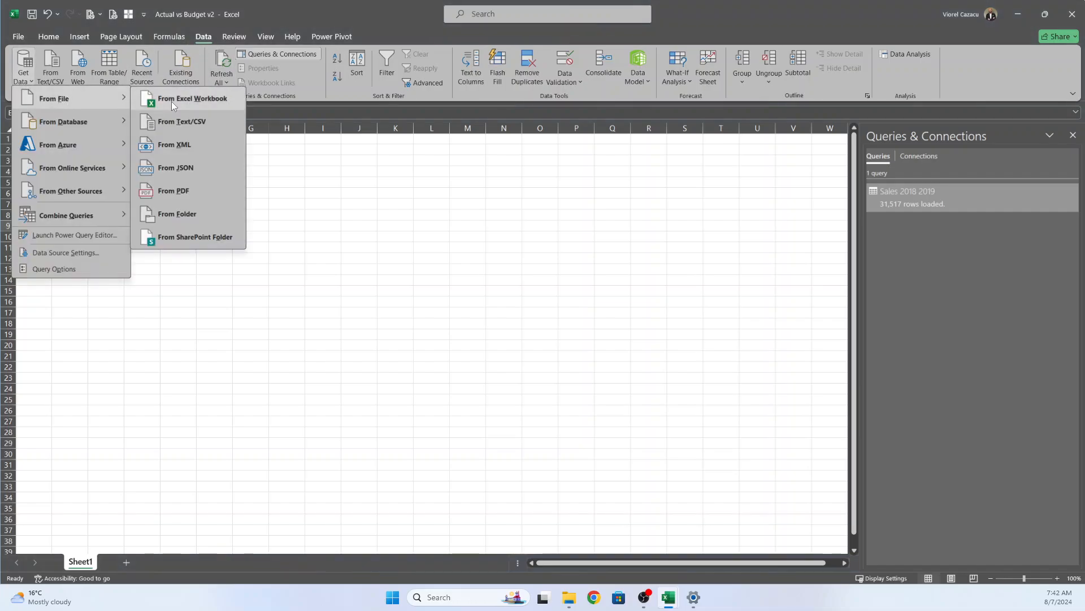
pyautogui.click(187, 104)
pyautogui.click(144, 91)
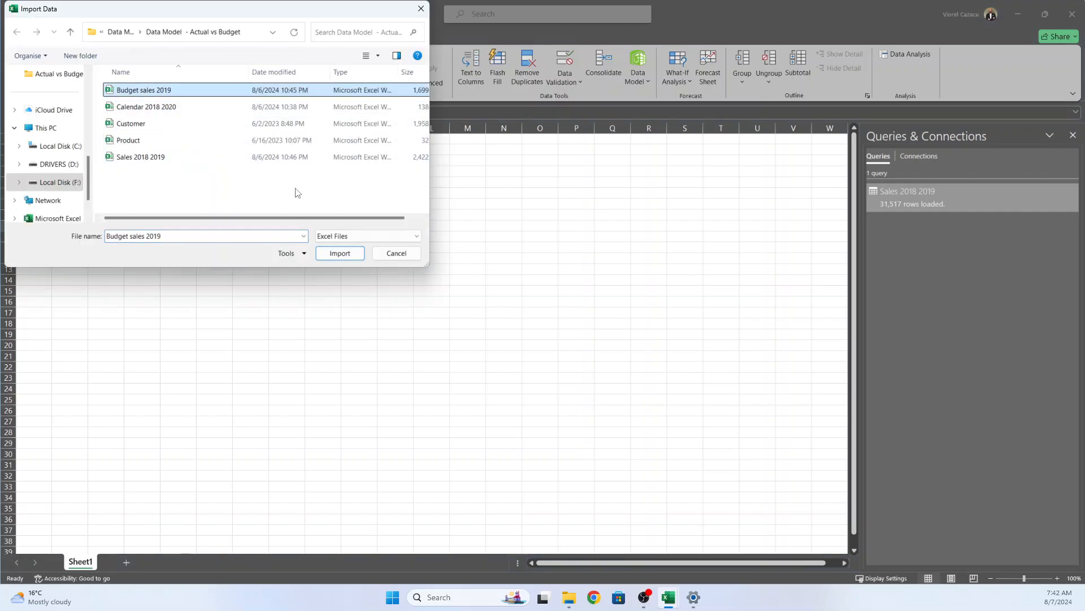
pyautogui.click(342, 254)
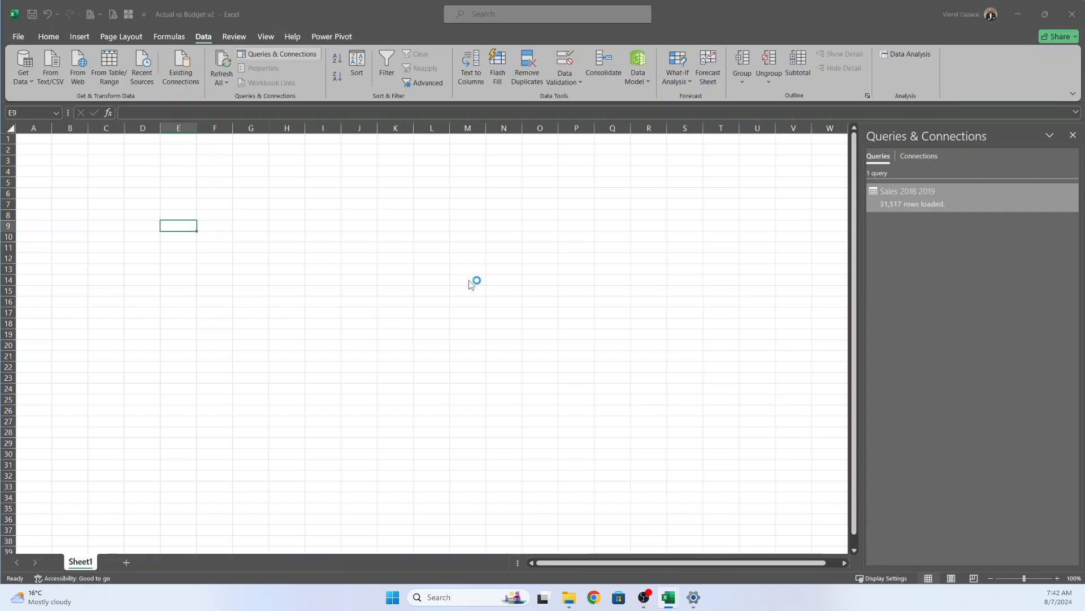
pyautogui.click(365, 208)
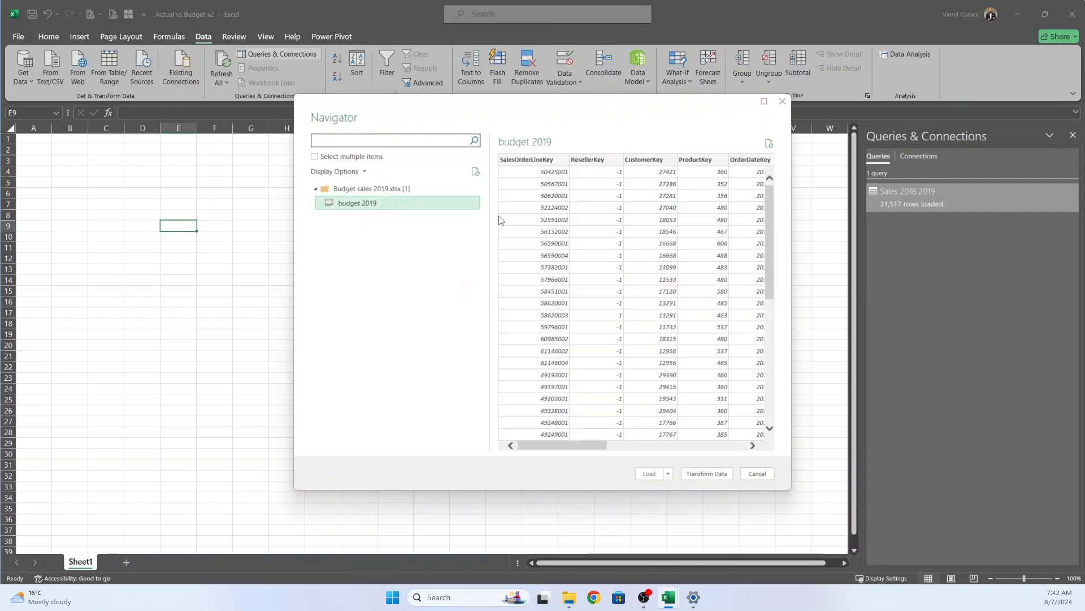
pyautogui.click(707, 472)
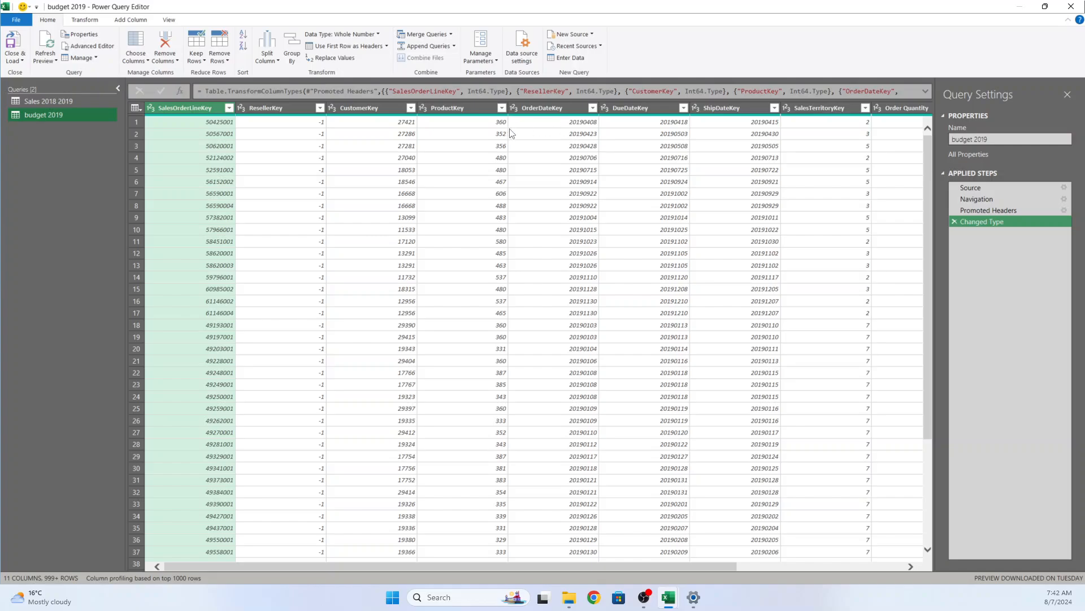
# Start a new column from examples in the budget 2019 query, based on the selected OrderDateKey column.
pyautogui.click(541, 108)
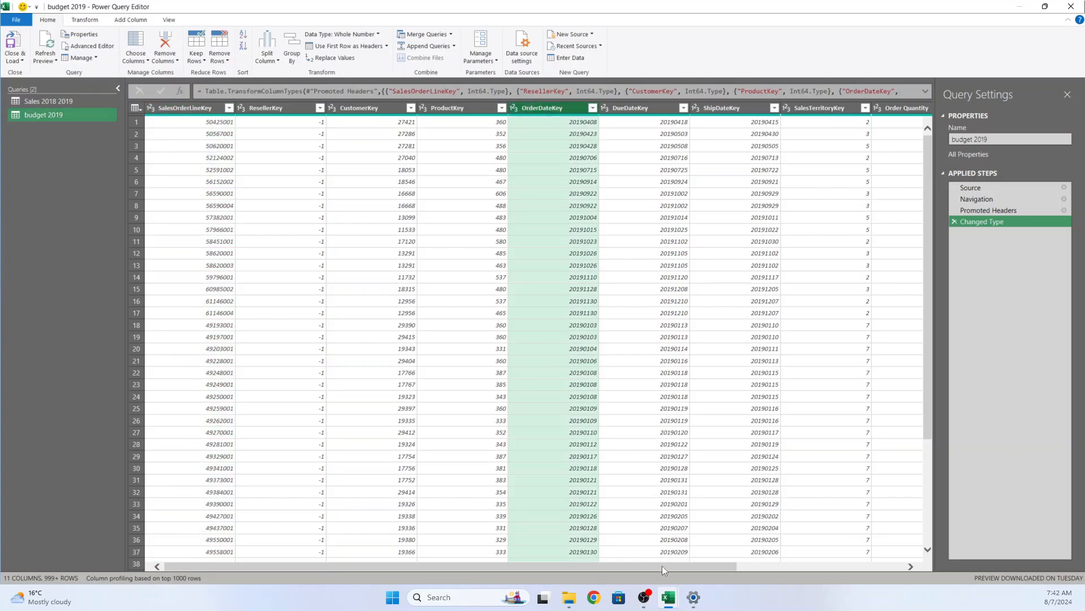
pyautogui.click(1013, 136)
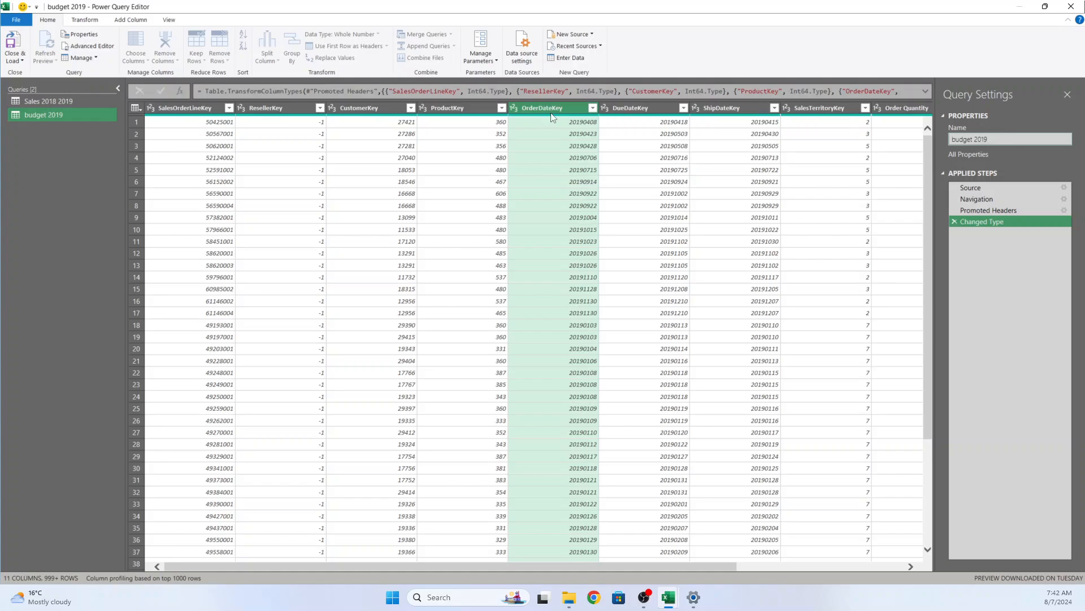
pyautogui.click(130, 20)
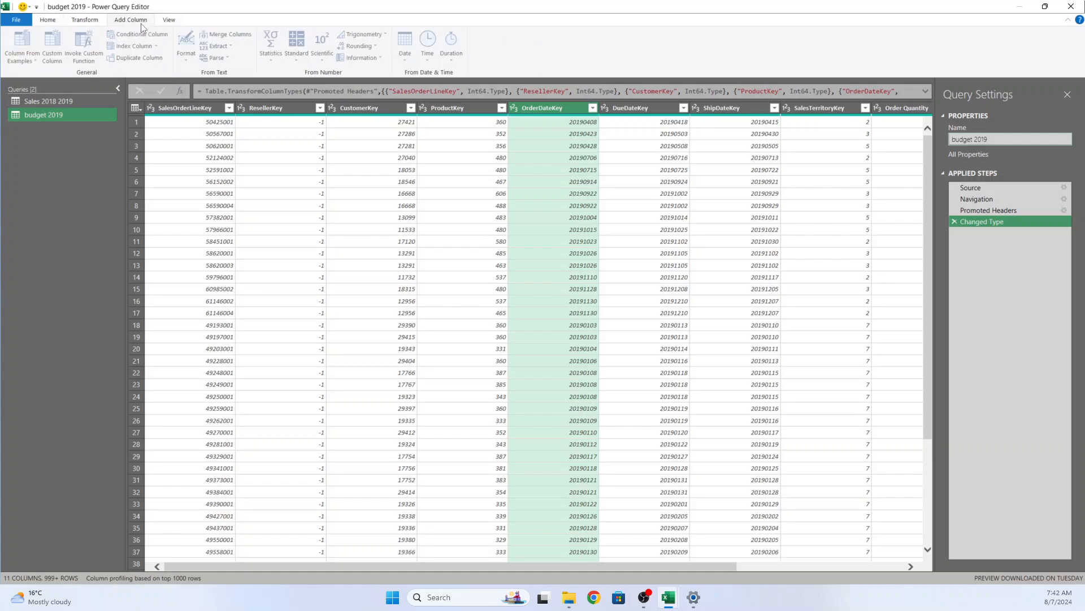
pyautogui.click(554, 161)
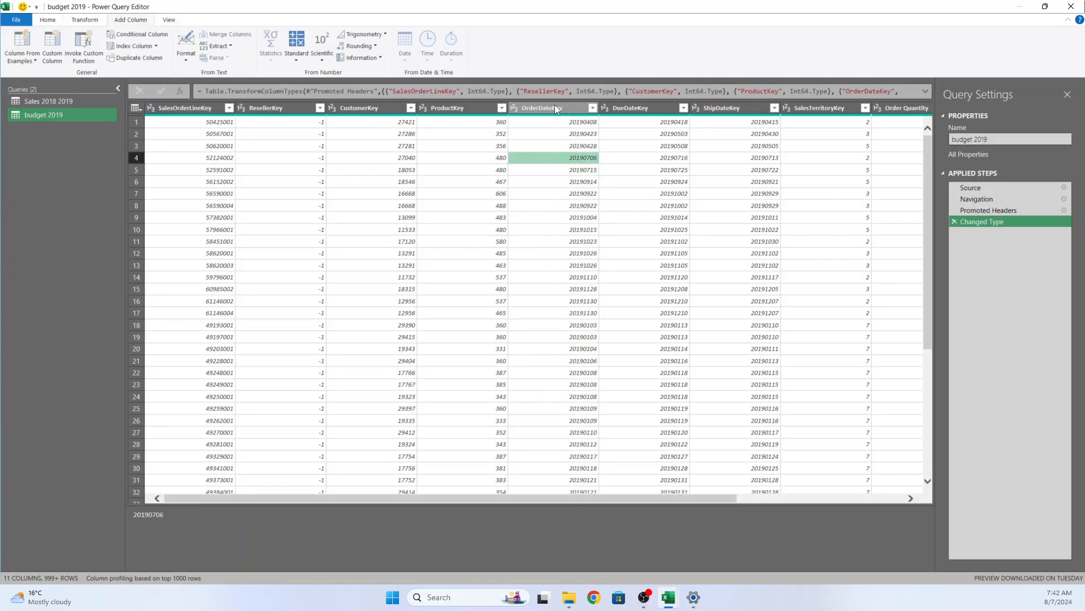
pyautogui.click(555, 106)
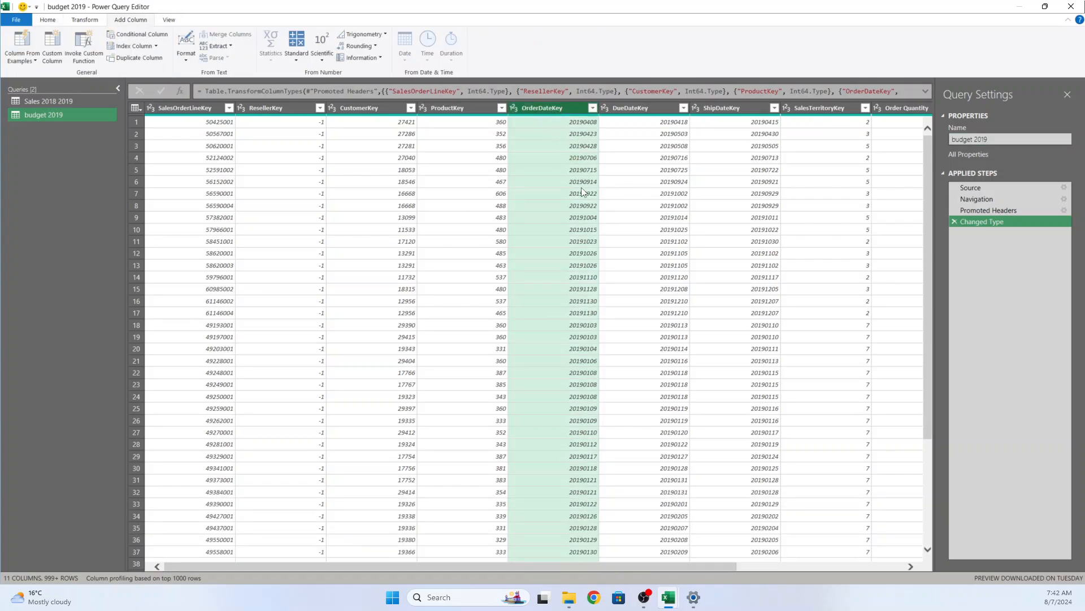
pyautogui.click(31, 65)
pyautogui.click(28, 89)
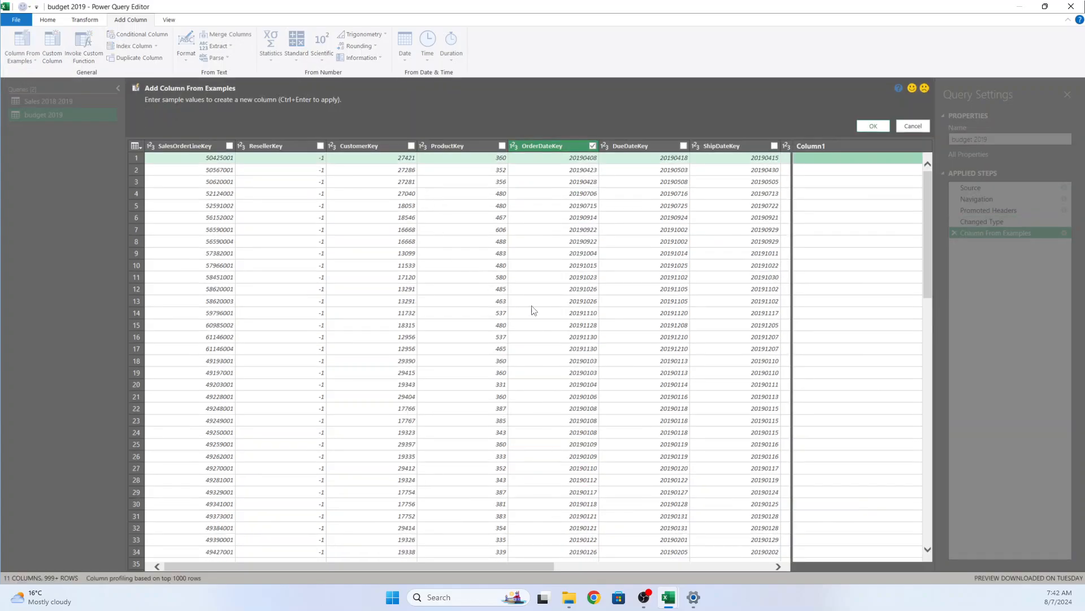
pyautogui.moveTo(513, 566); pyautogui.dragTo(559, 568)
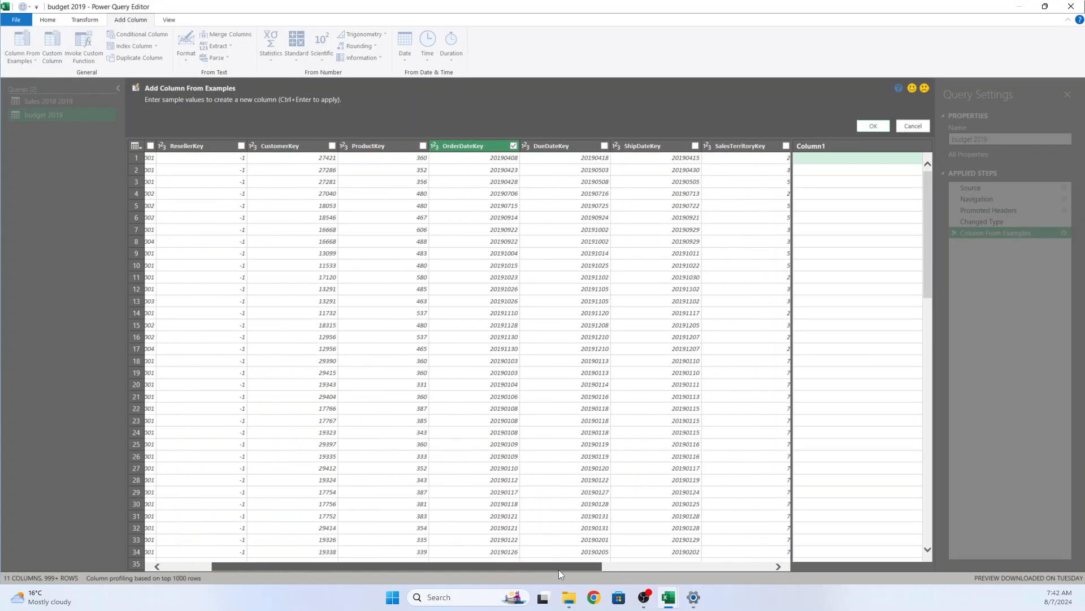
# Enter 04/08/2019 and 04/23/2019 as sample values in the first two rows of the new column.
pyautogui.click(817, 158)
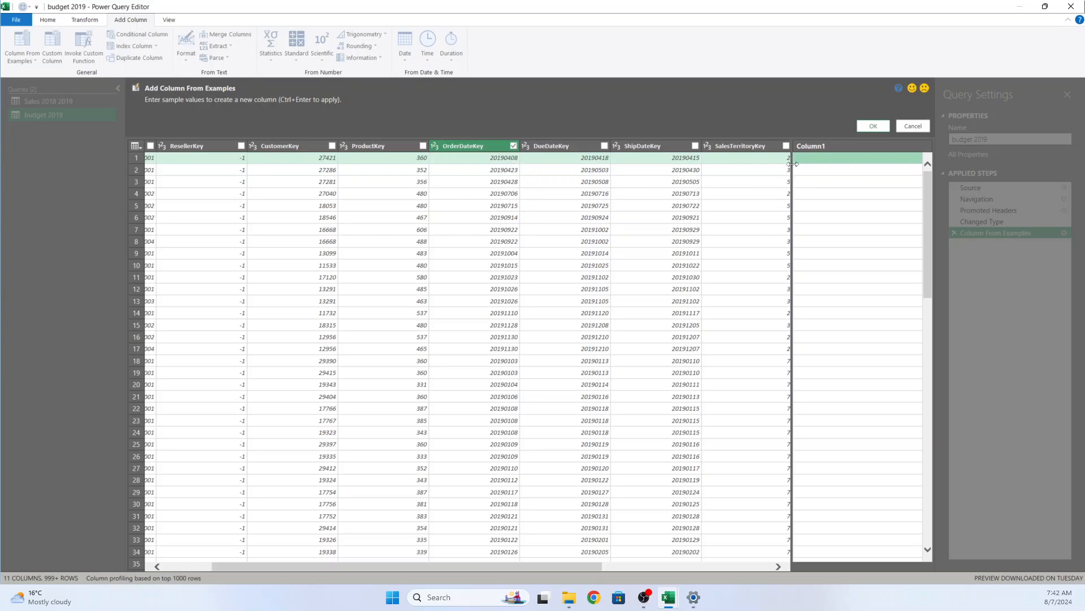
pyautogui.write('04/08/')
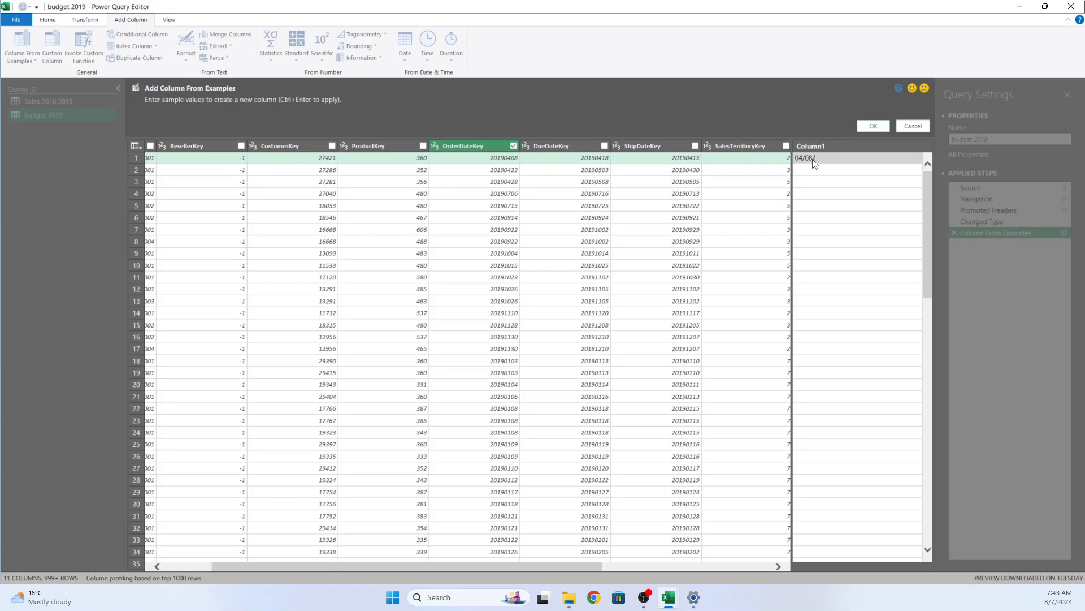
pyautogui.write('2019')
pyautogui.press('Return')
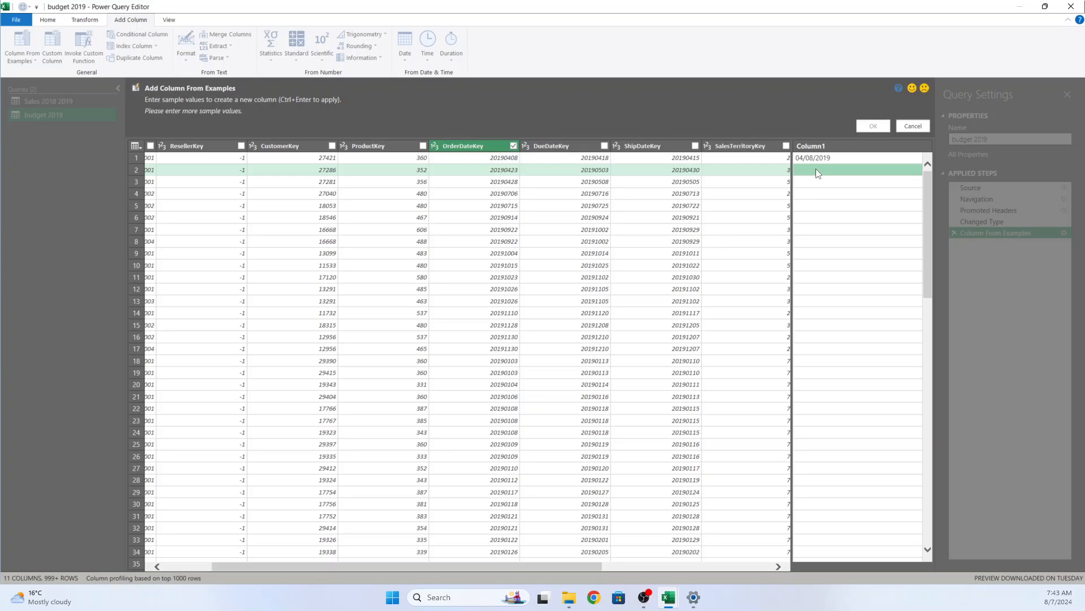
pyautogui.write('04')
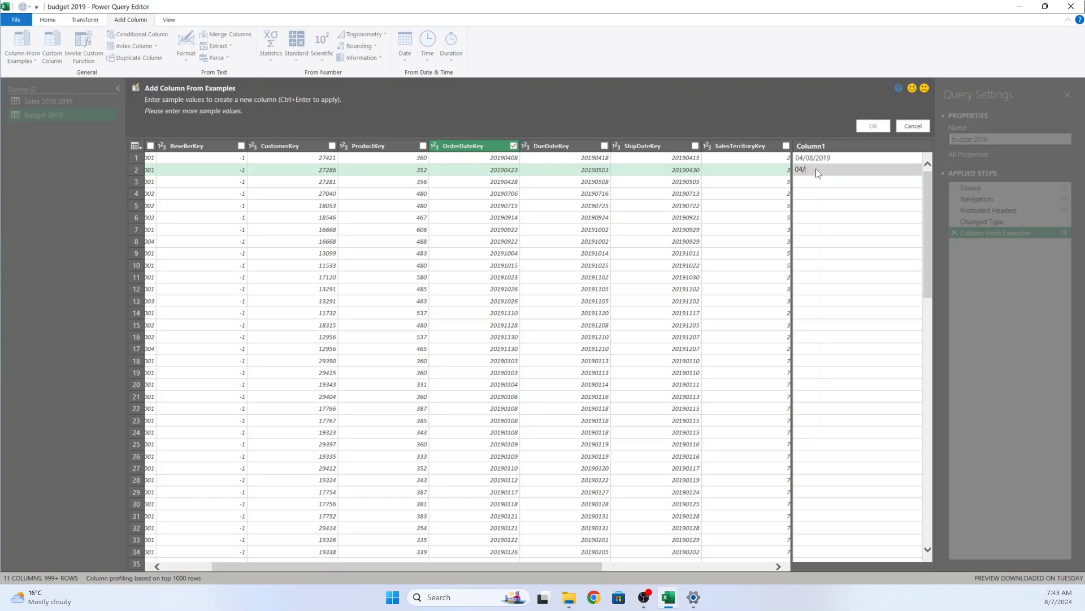
pyautogui.write('/23/2019')
pyautogui.press('Return')
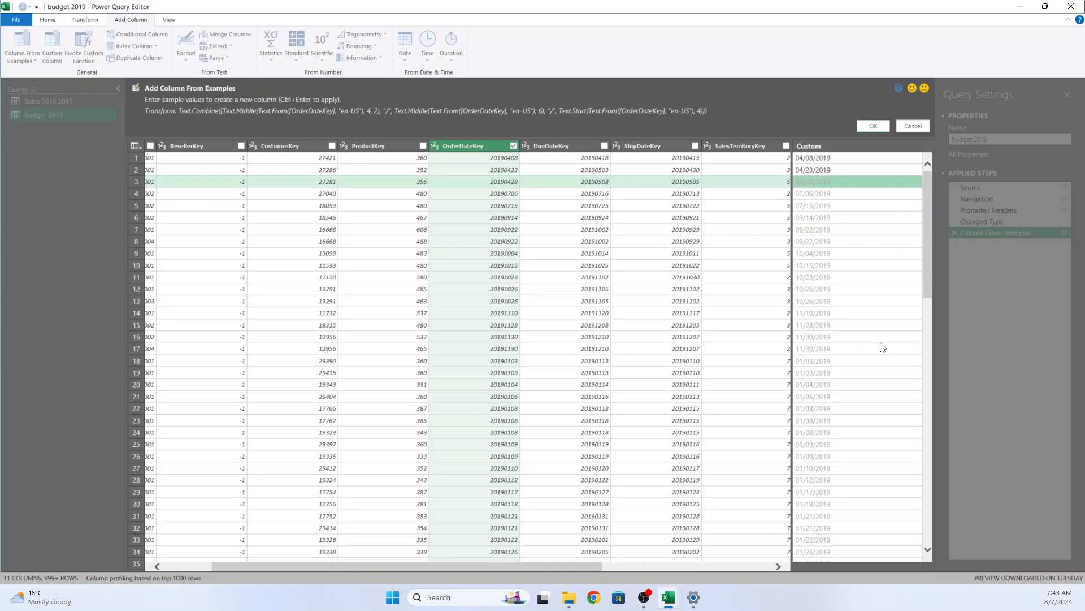
# Name the new example-based column Order Date and apply it to the budget 2019 query.
pyautogui.doubleClick(815, 147)
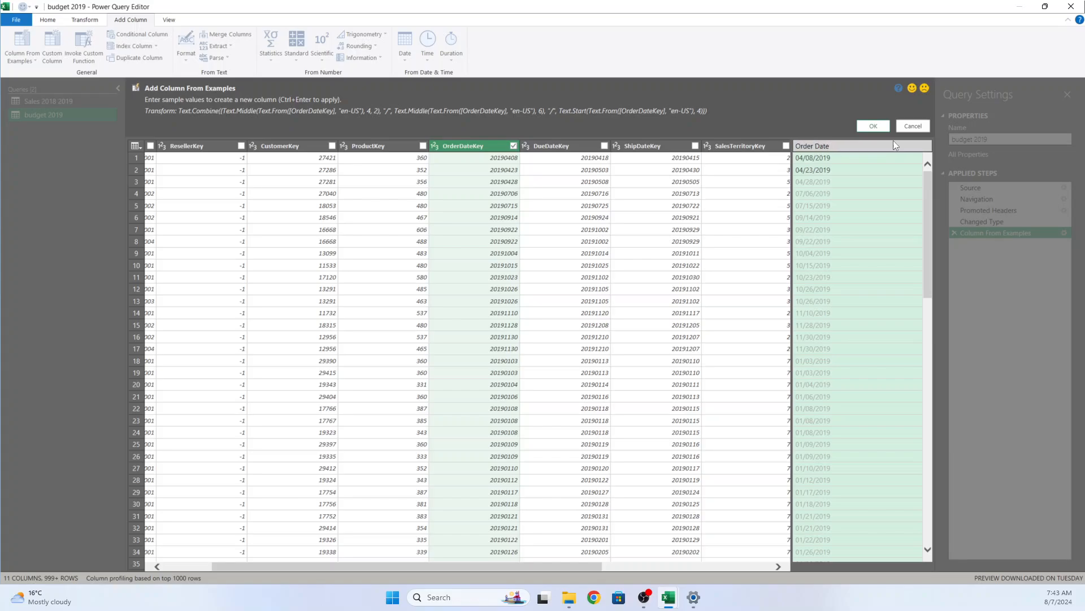
pyautogui.click(873, 126)
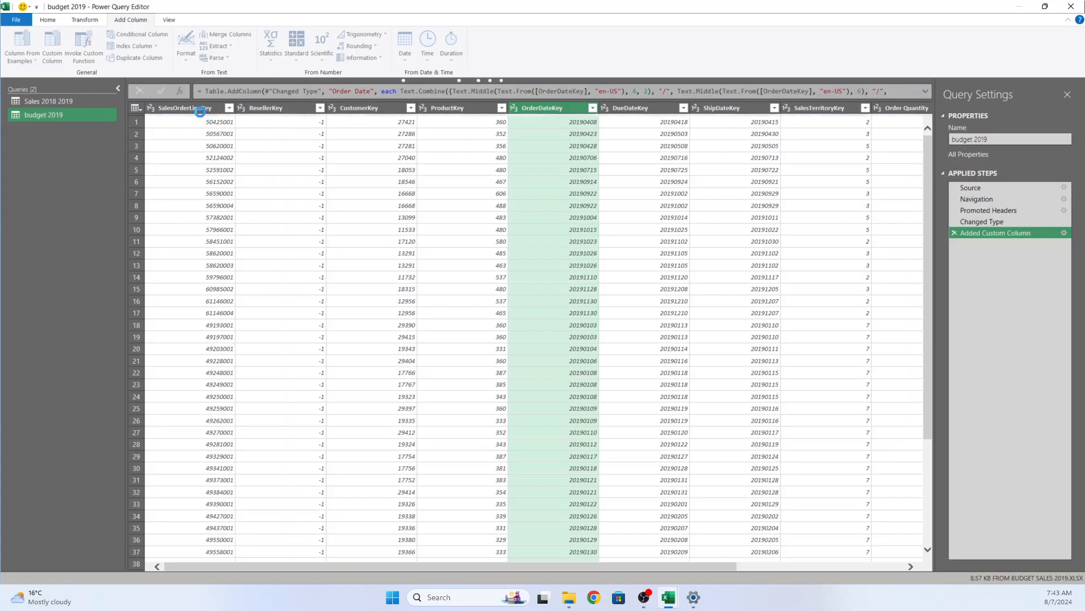
pyautogui.moveTo(708, 565); pyautogui.dragTo(417, 567)
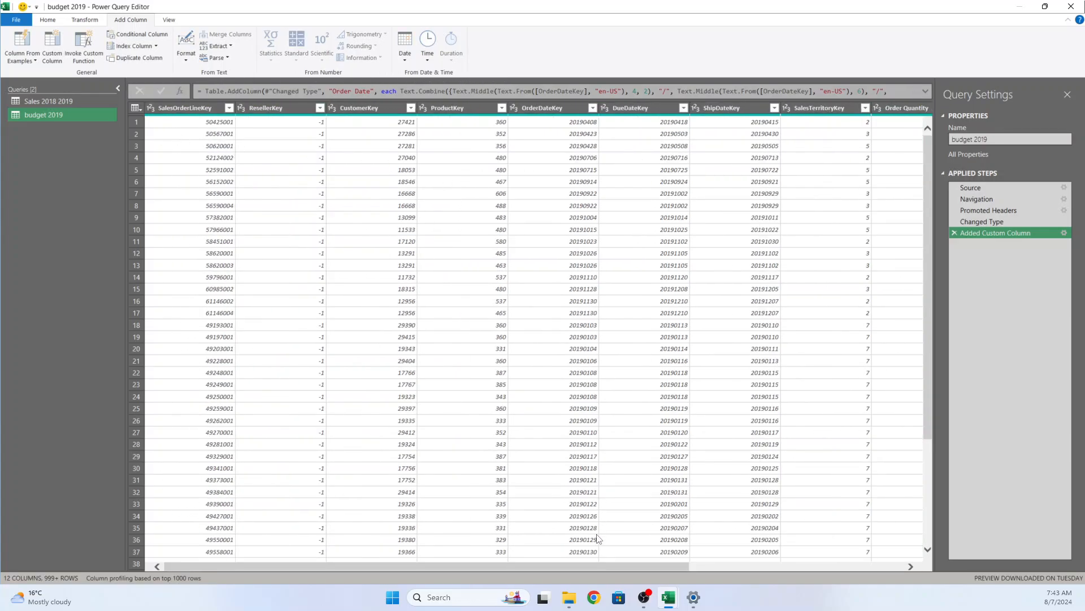
pyautogui.moveTo(610, 568); pyautogui.dragTo(436, 574)
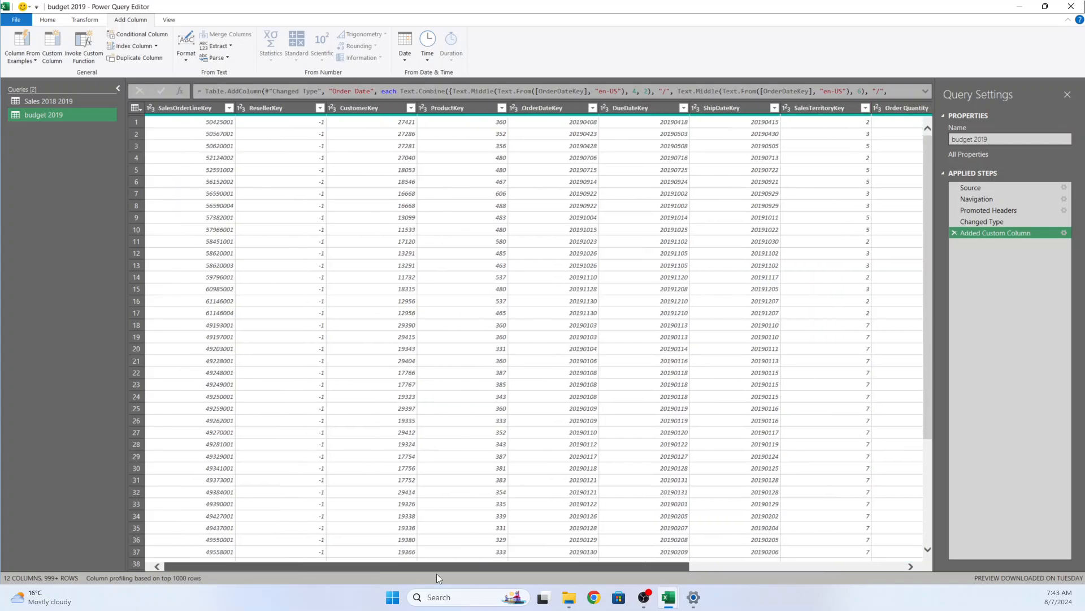
# Close and load the budget 2019 query as a connection only, adding it to the data model.
pyautogui.click(48, 19)
pyautogui.click(21, 60)
pyautogui.click(46, 86)
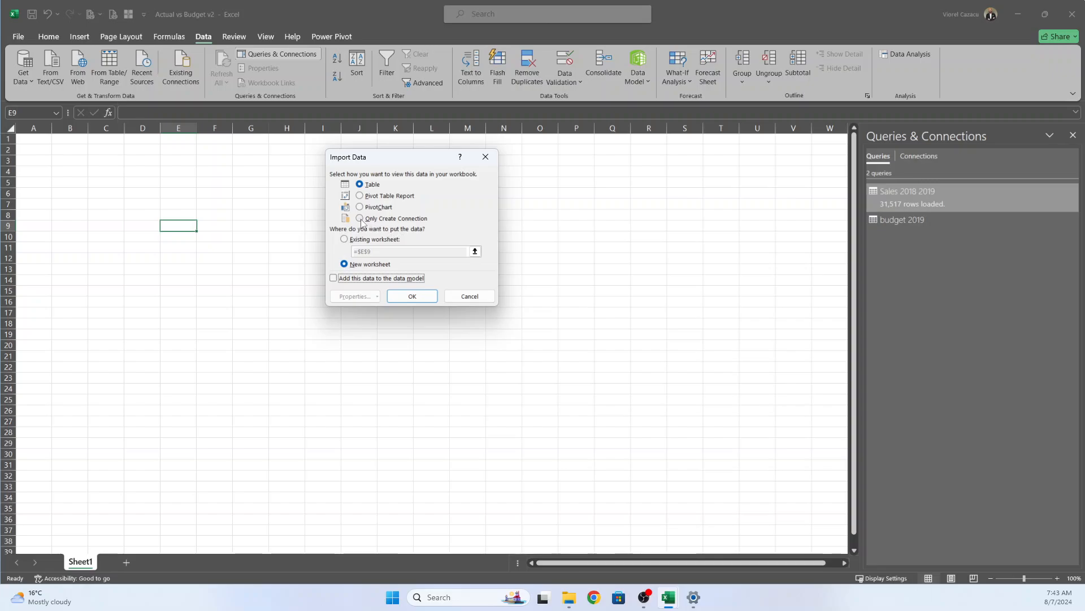
pyautogui.click(359, 219)
pyautogui.click(333, 278)
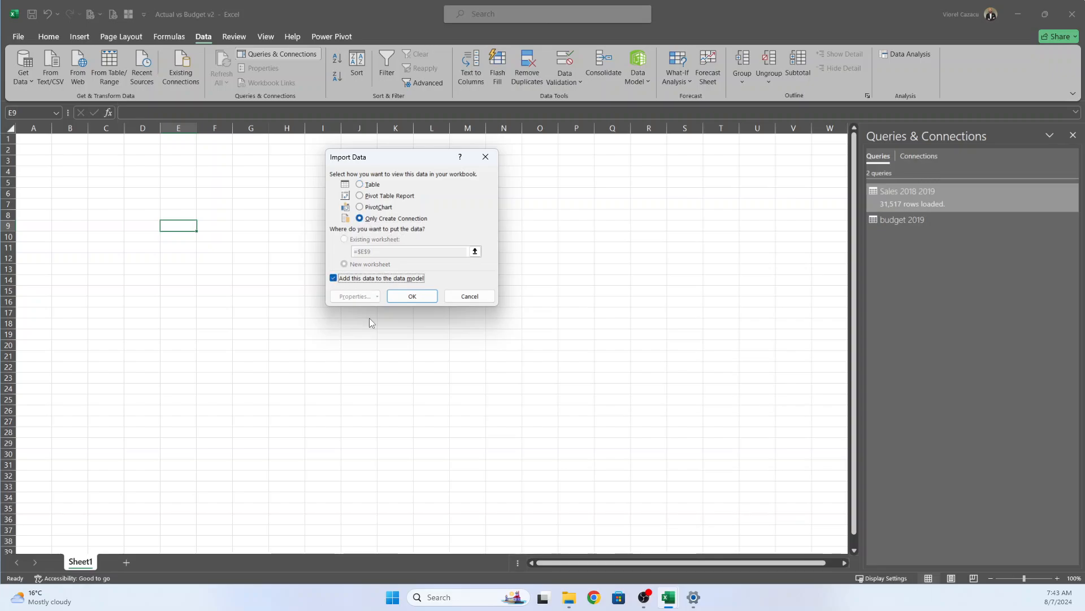
pyautogui.click(425, 295)
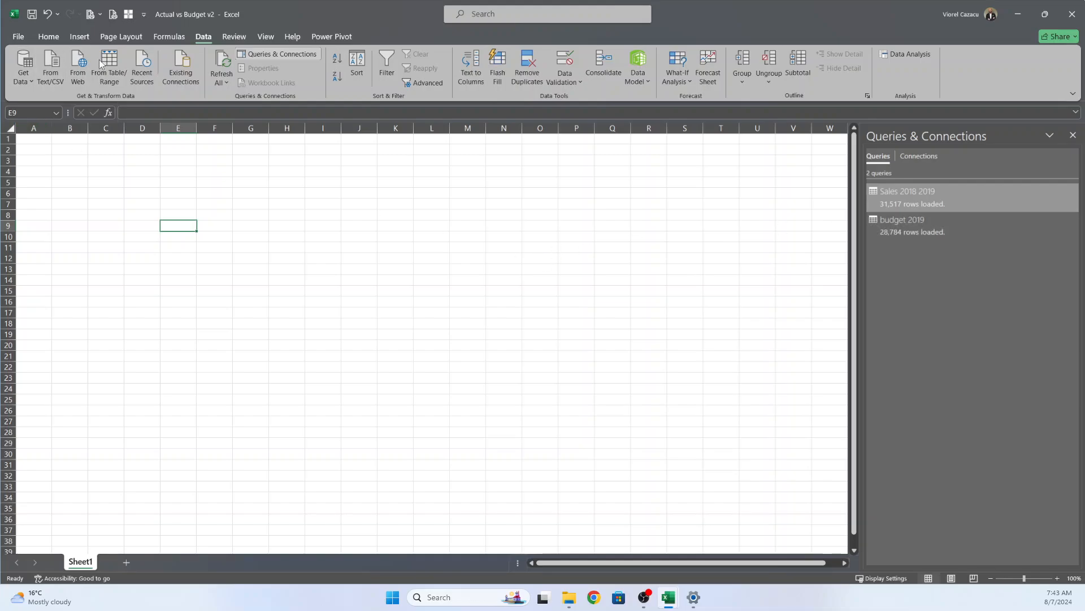
# Import the Calendar table from the Calendar 2018 2020 Excel workbook and open it for transformation.
pyautogui.click(22, 82)
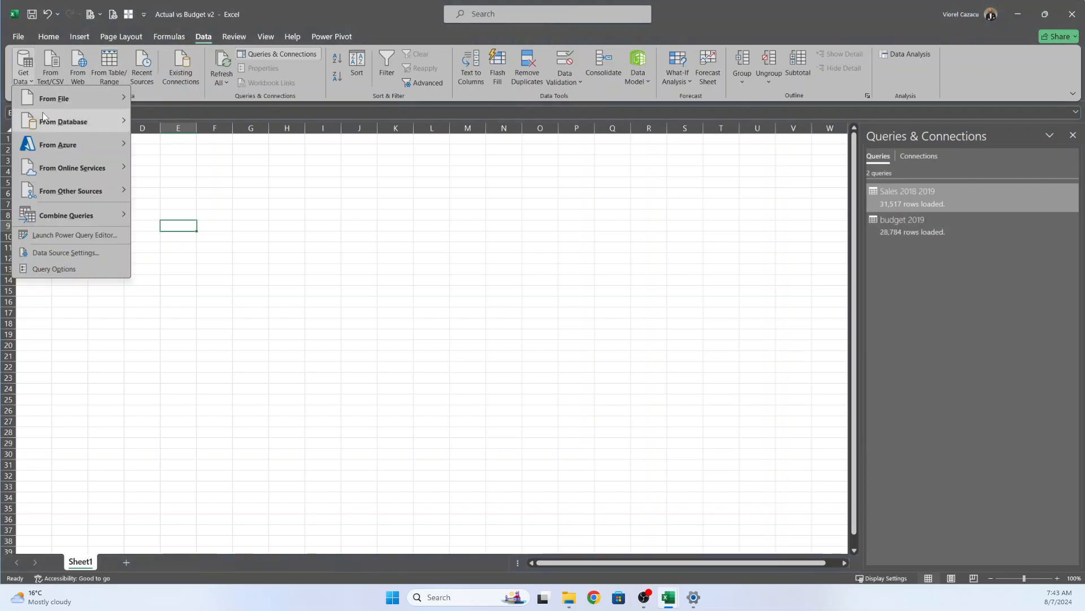
pyautogui.moveTo(57, 99)
pyautogui.click(187, 100)
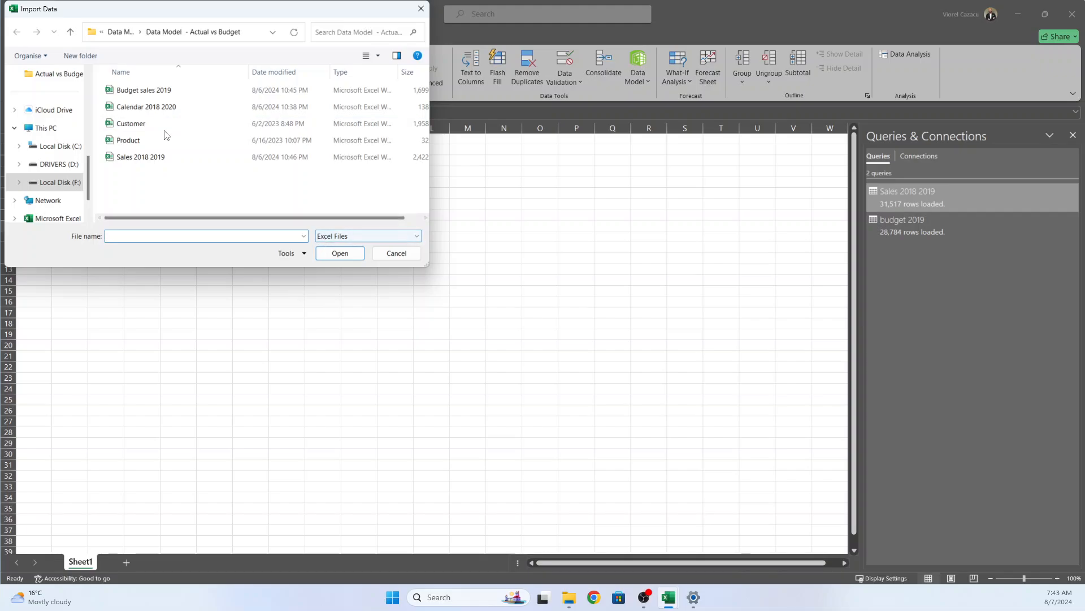
pyautogui.click(160, 107)
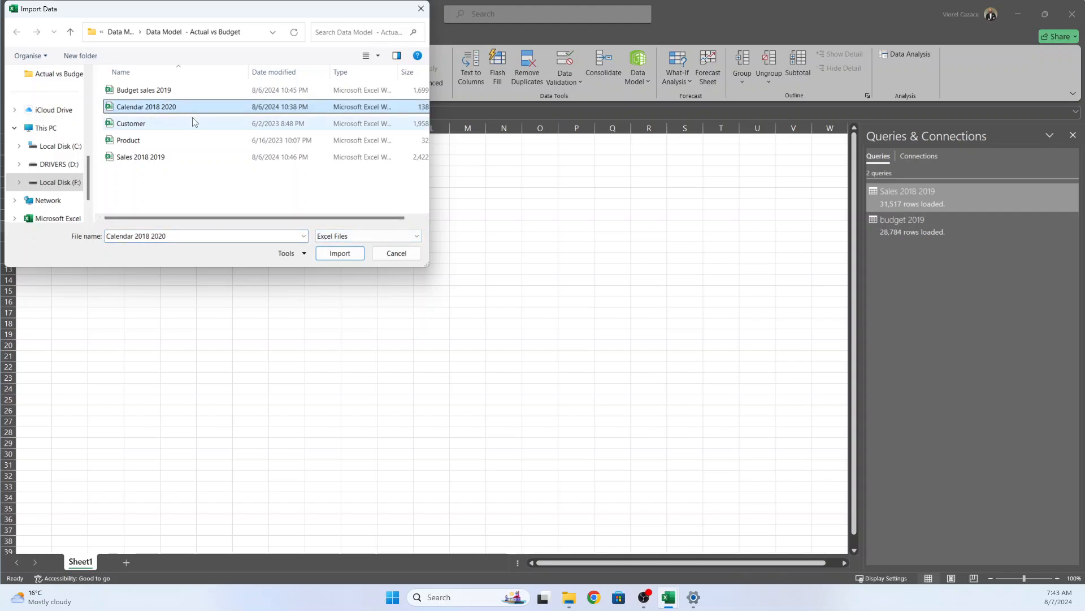
pyautogui.click(346, 257)
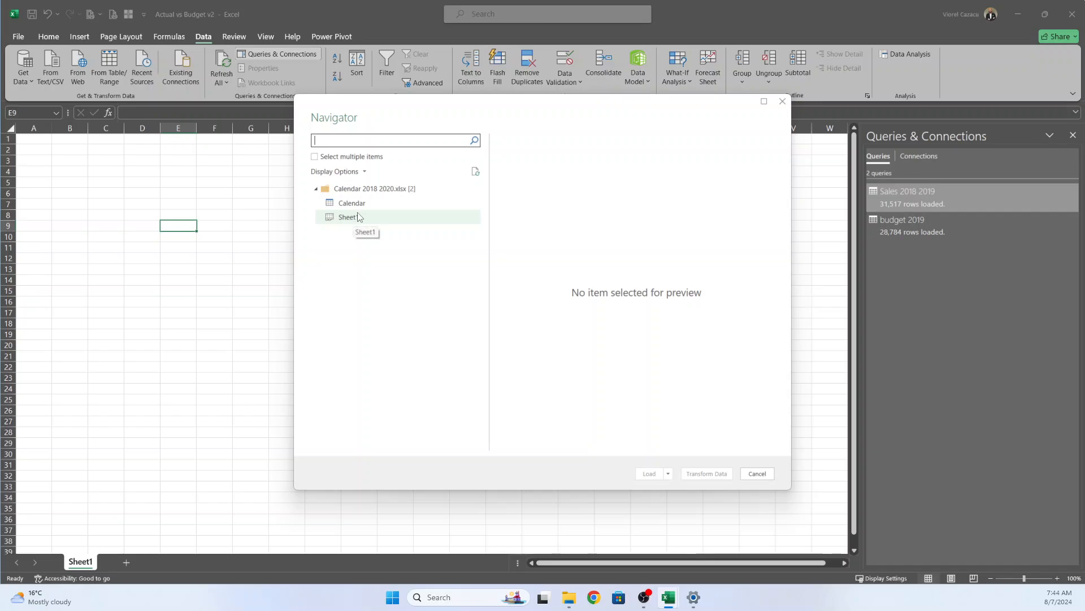
pyautogui.click(361, 203)
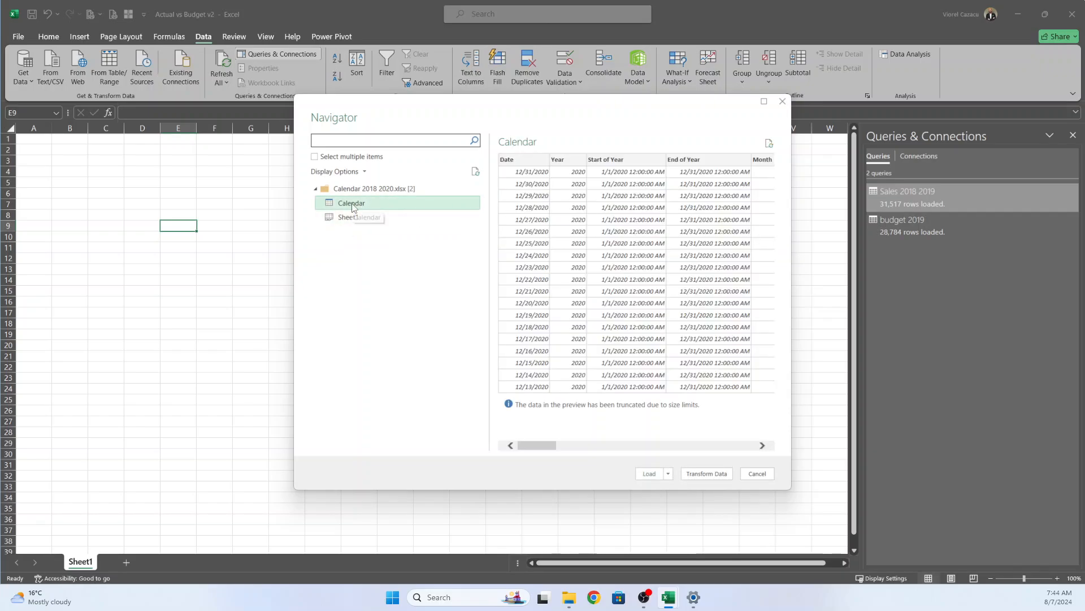
pyautogui.click(712, 475)
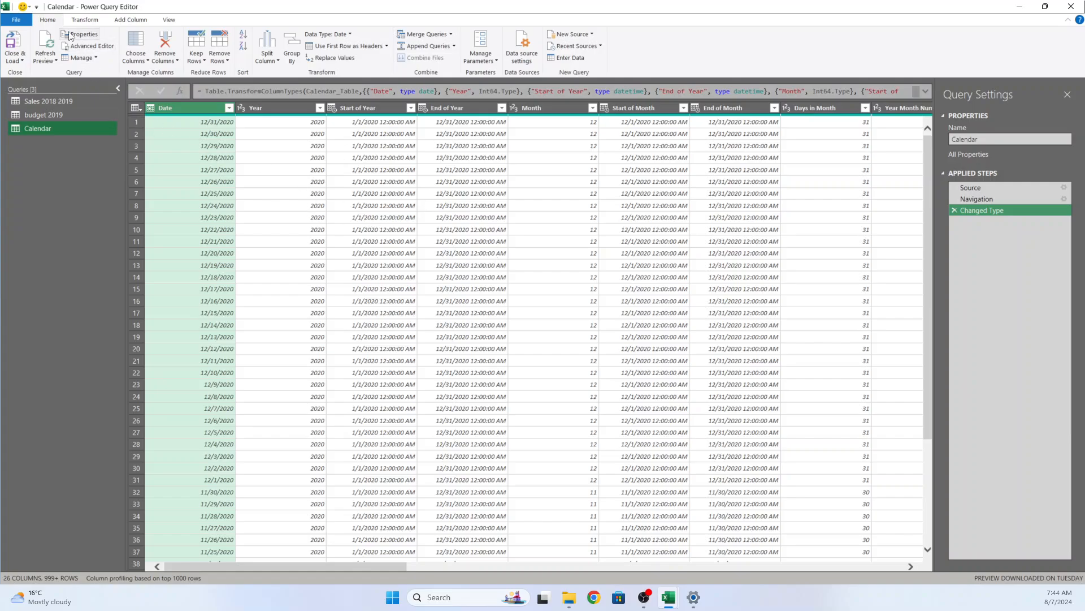
# Close and load the Calendar query as a connection only, adding it to the data model.
pyautogui.click(15, 61)
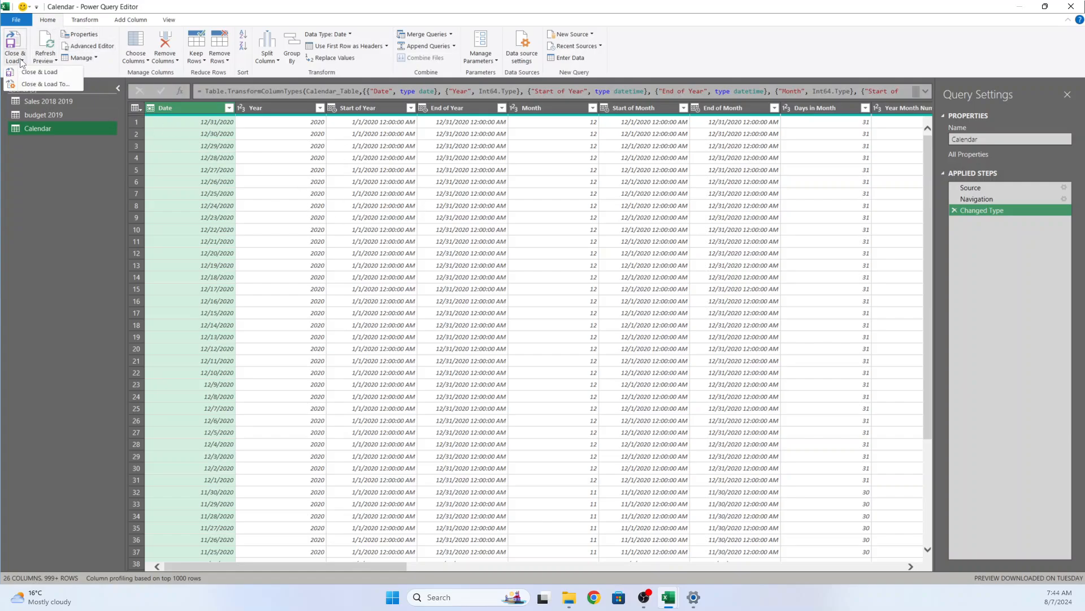
pyautogui.click(38, 72)
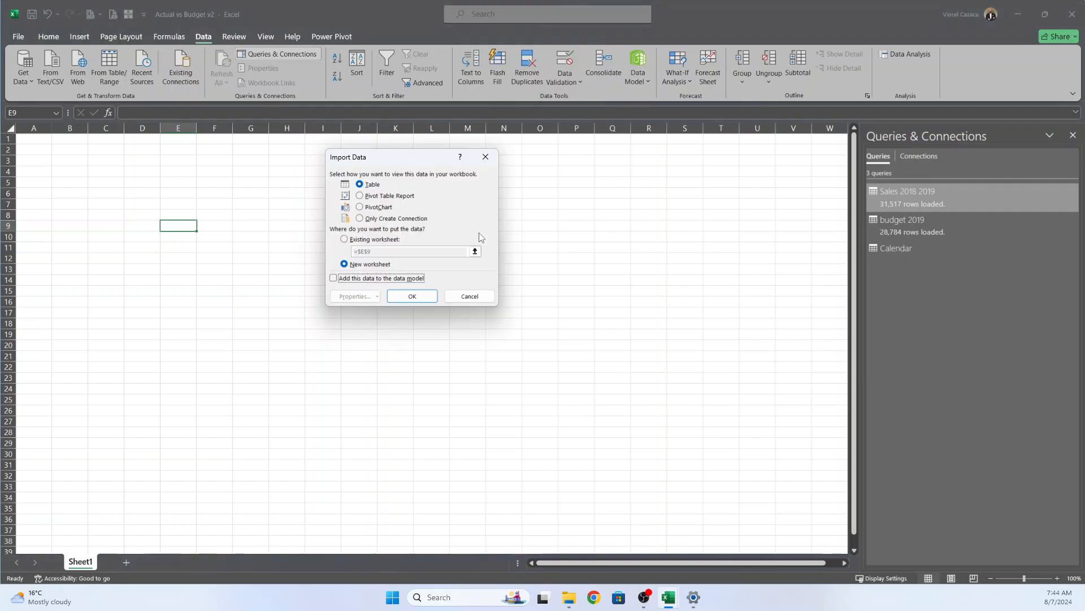
pyautogui.click(367, 220)
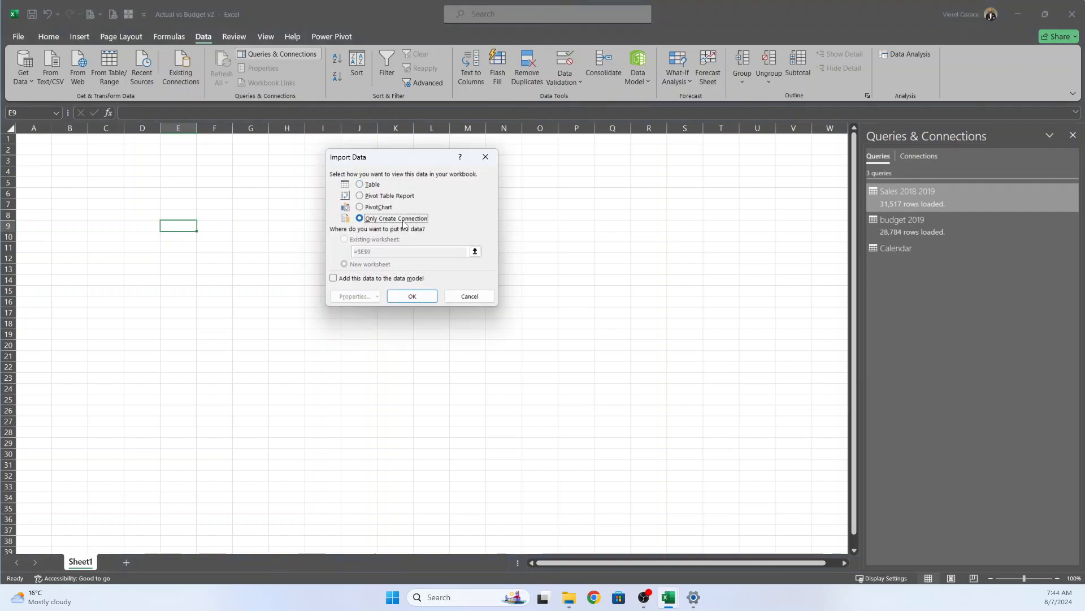
pyautogui.click(334, 278)
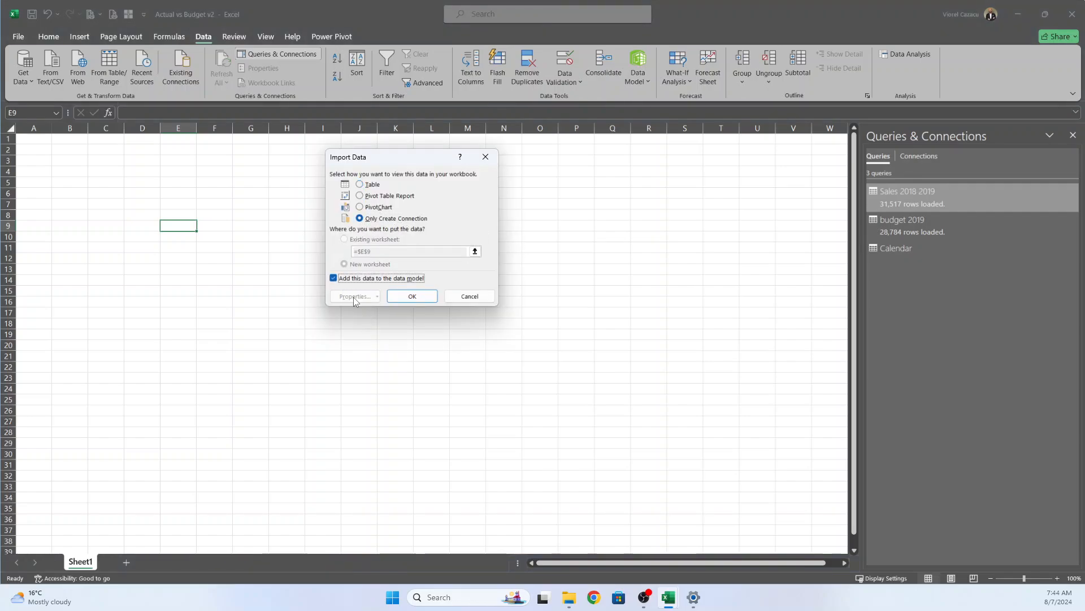
pyautogui.click(418, 297)
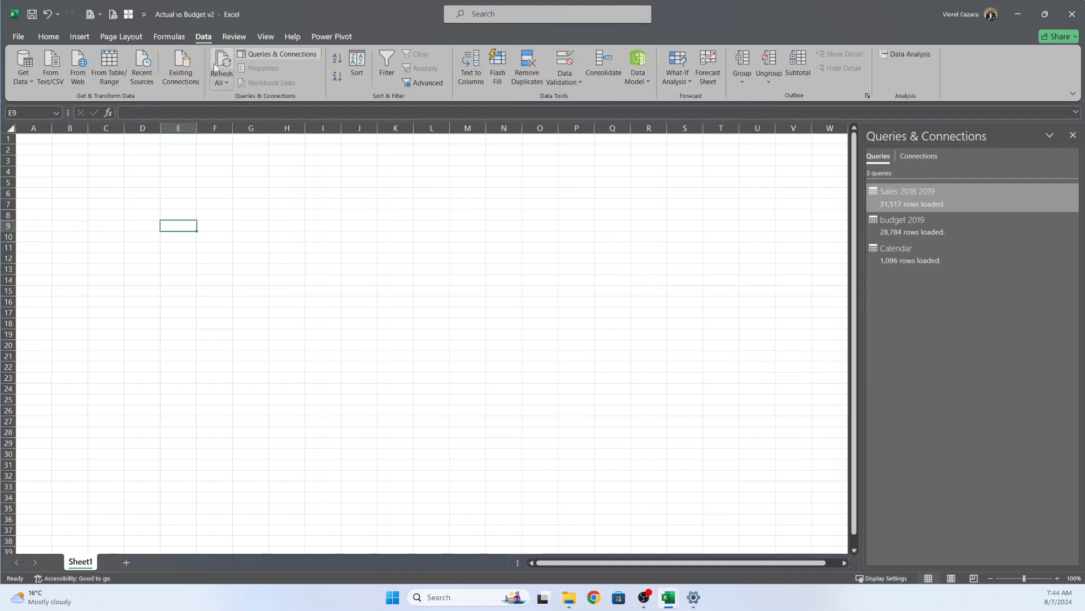
# Import the Customer item from the Customer Excel workbook and open it for transformation.
pyautogui.click(23, 71)
pyautogui.moveTo(59, 98)
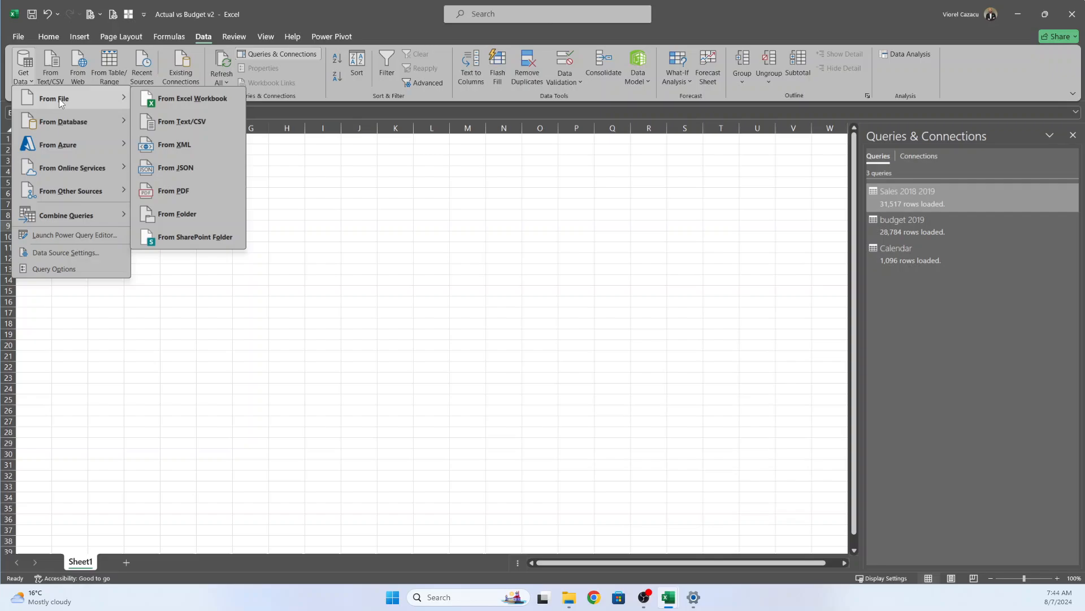
pyautogui.click(187, 99)
pyautogui.click(189, 123)
pyautogui.click(340, 253)
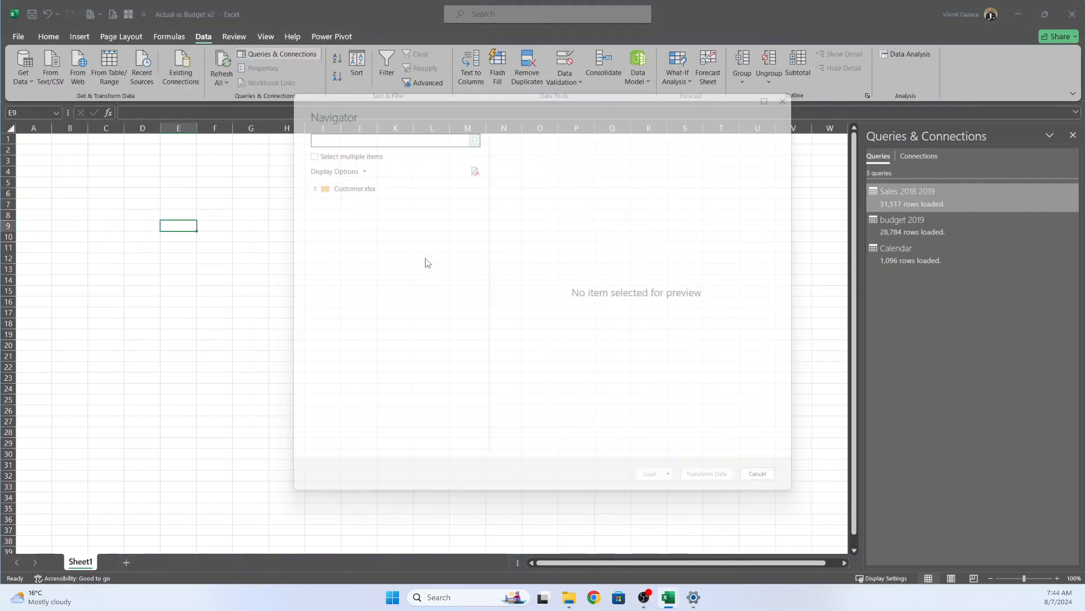
pyautogui.click(365, 220)
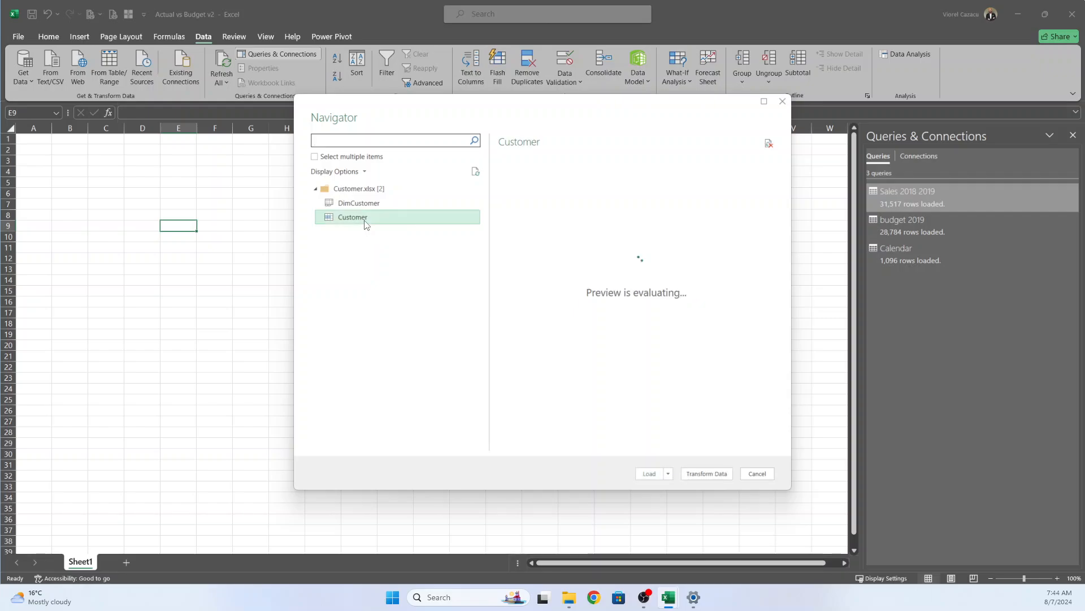
pyautogui.click(706, 473)
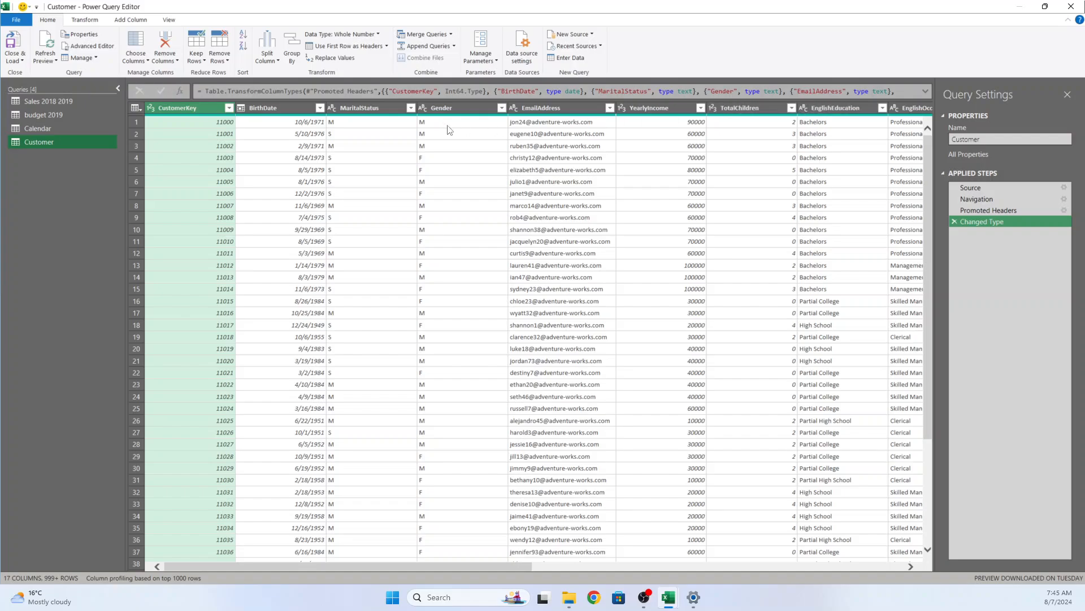
# Close and load the Customer query as a connection only, adding it to the data model.
pyautogui.click(15, 57)
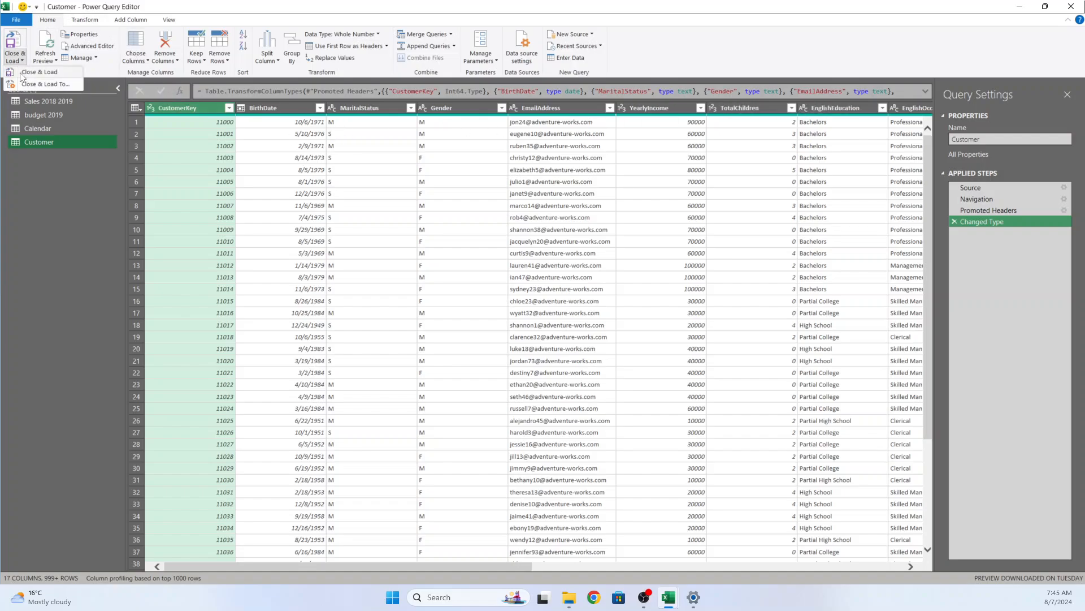
pyautogui.click(50, 85)
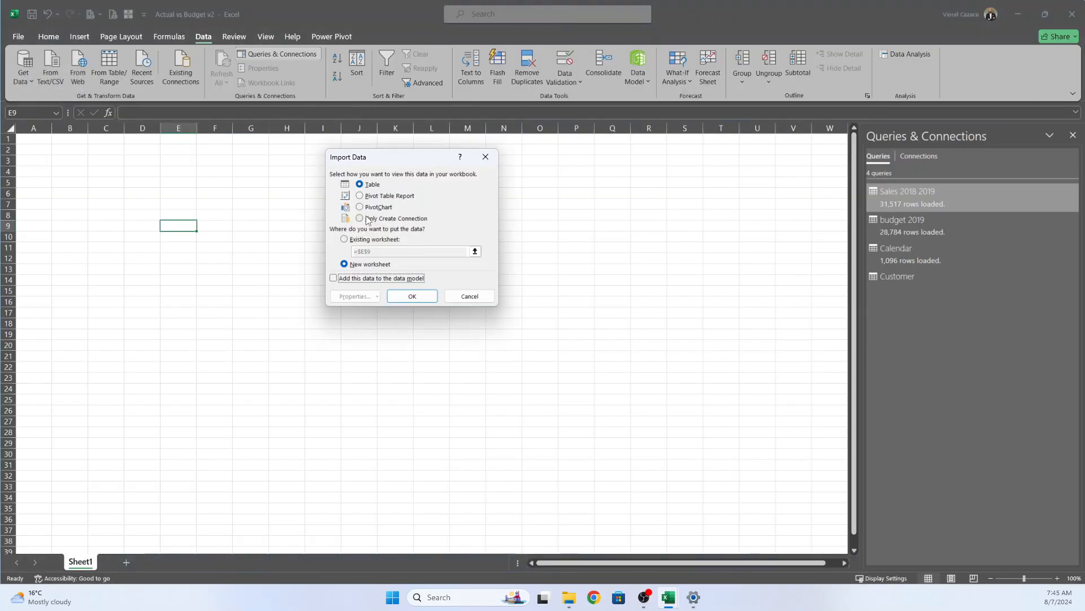
pyautogui.click(378, 219)
pyautogui.click(343, 278)
pyautogui.click(412, 296)
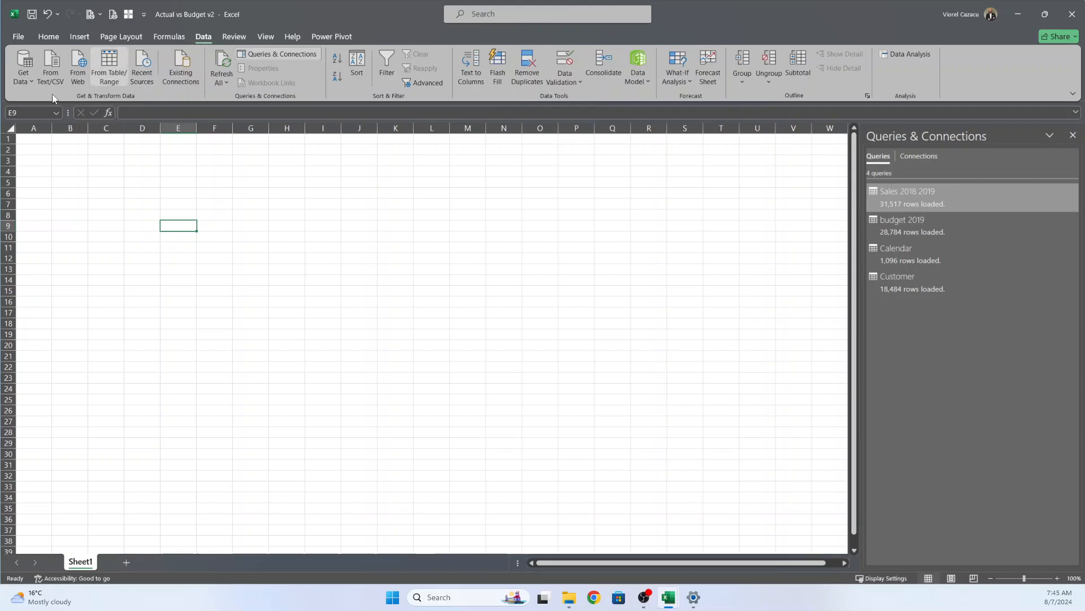
# Import the Query1 item from the Product Excel workbook and open it for transformation.
pyautogui.click(25, 81)
pyautogui.moveTo(55, 97)
pyautogui.click(198, 97)
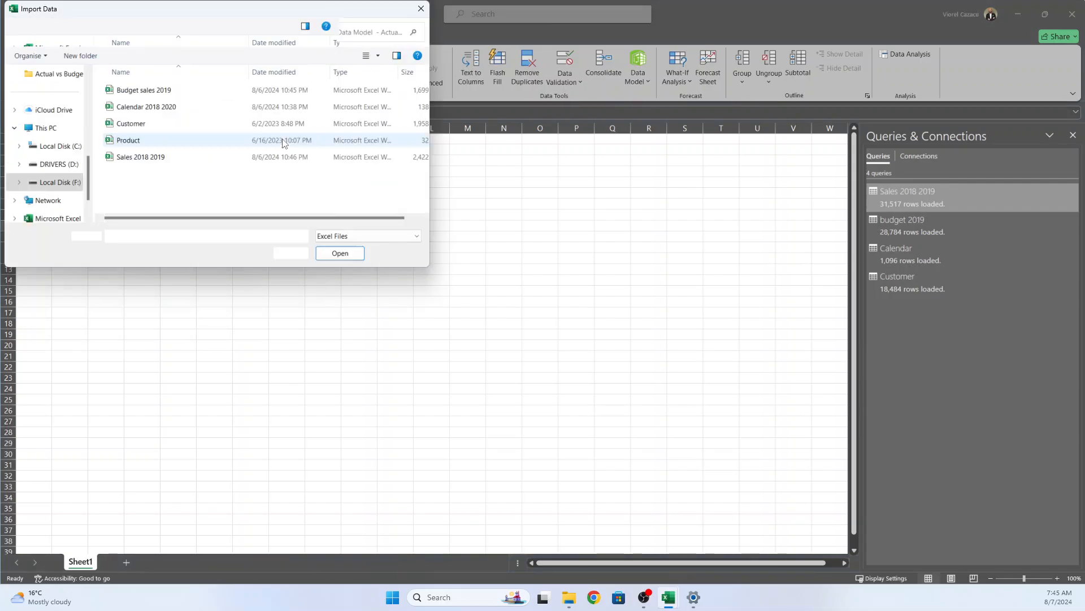
pyautogui.click(137, 142)
pyautogui.click(339, 254)
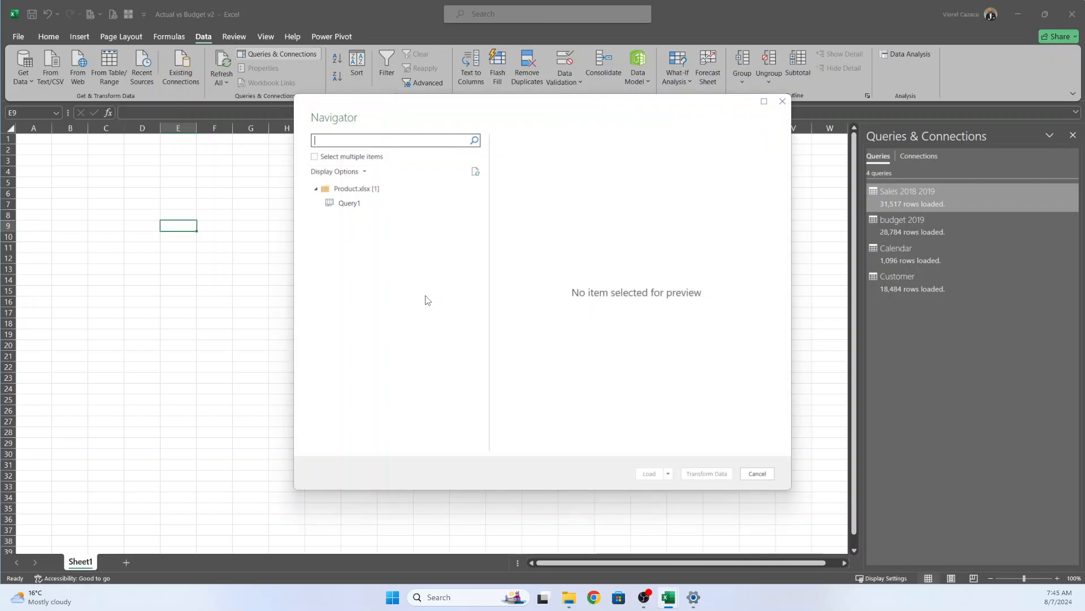
pyautogui.click(355, 208)
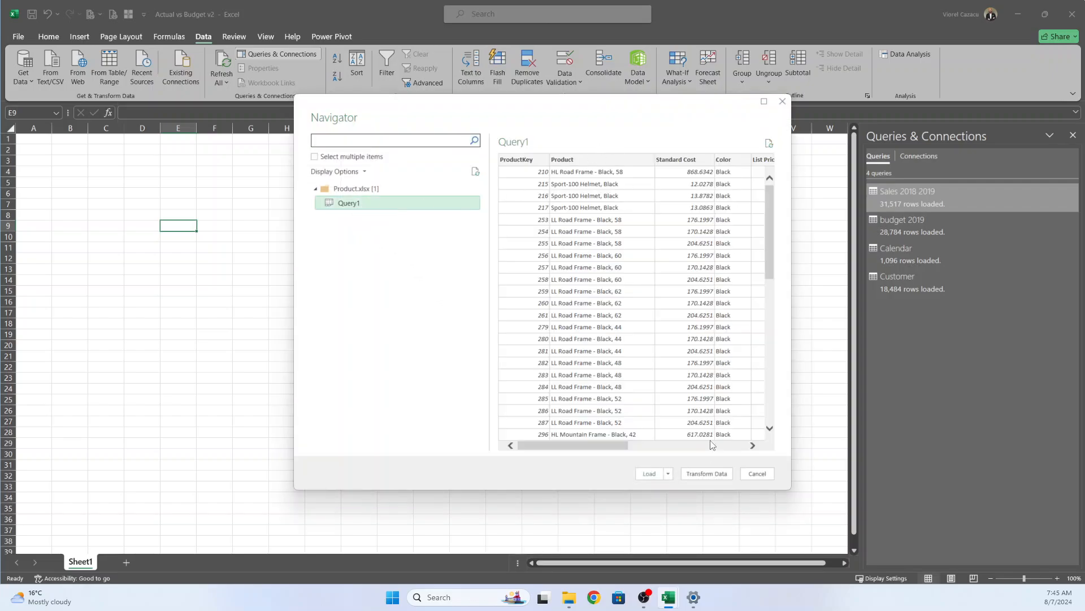
pyautogui.click(710, 473)
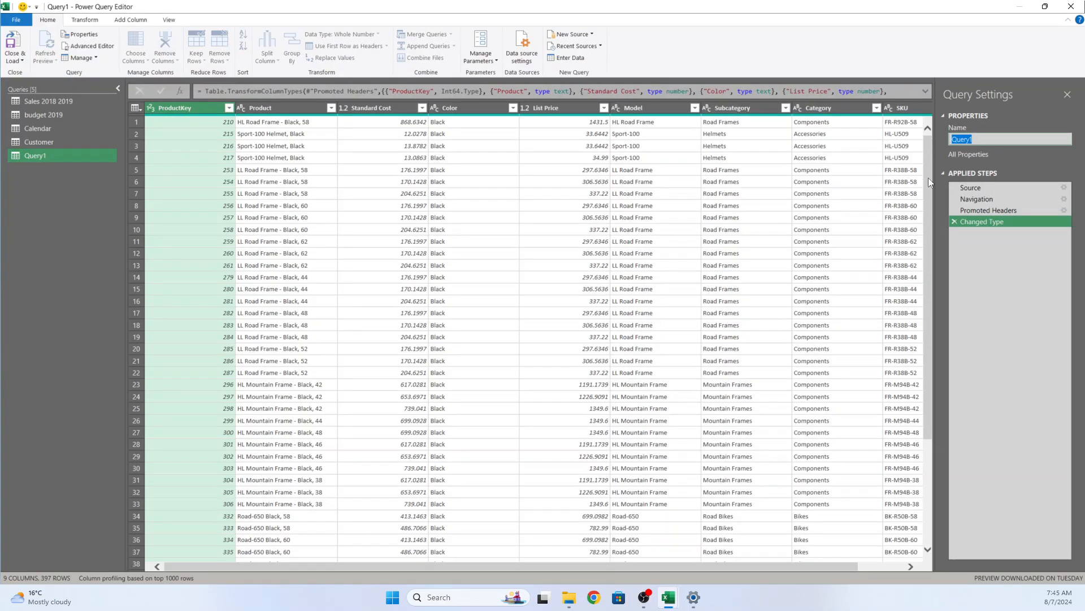
# Rename the imported query Product, and close and load it as a connection only, adding it to the data model.
pyautogui.write('Product')
pyautogui.click(16, 58)
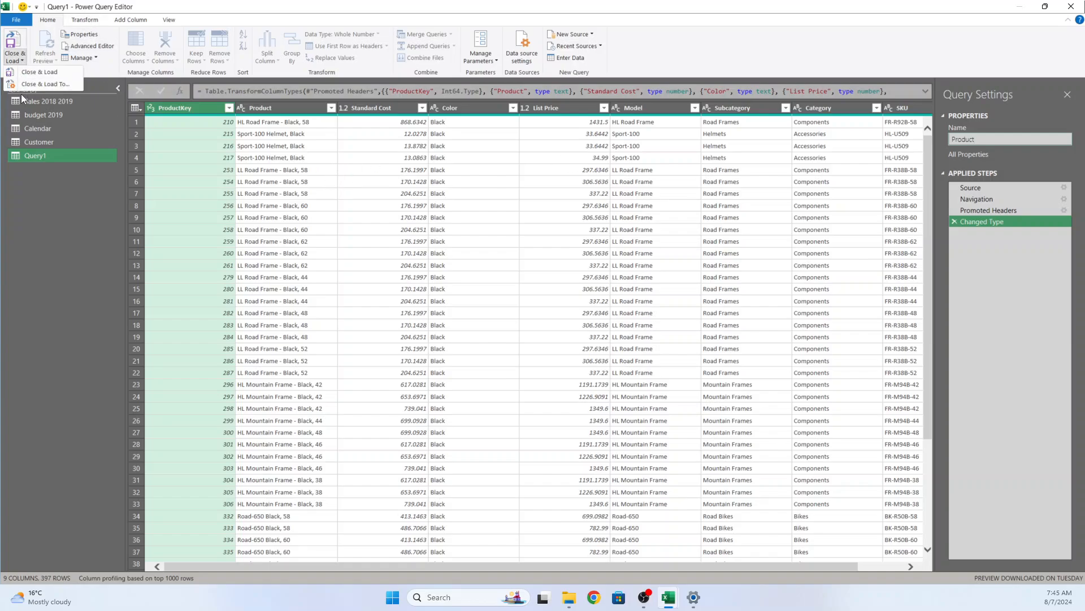
pyautogui.click(56, 84)
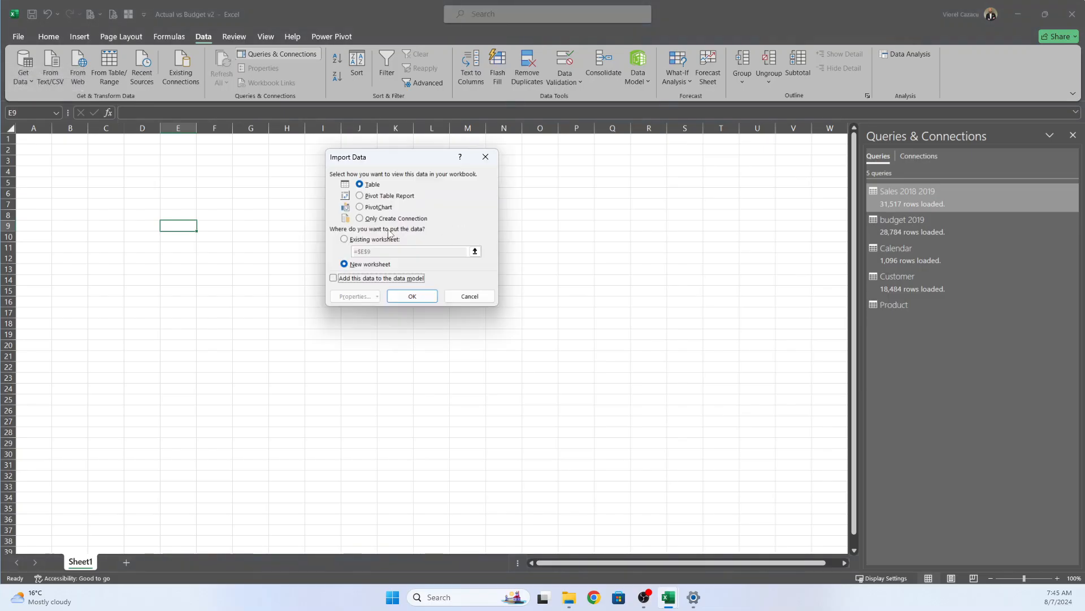
pyautogui.click(391, 221)
pyautogui.click(334, 278)
pyautogui.click(413, 296)
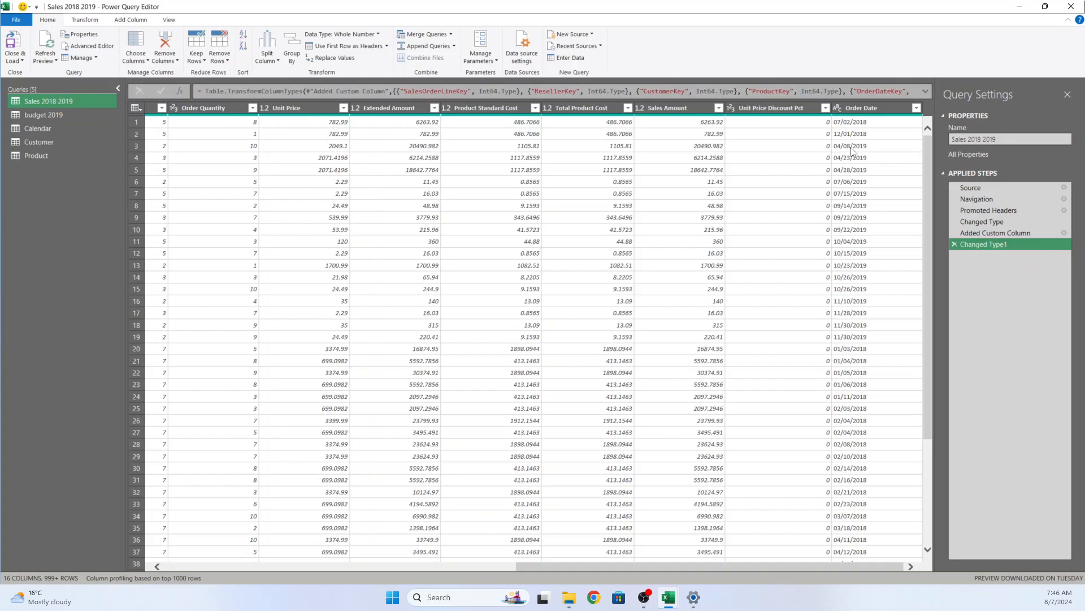
# Convert the Order Date column of the Sales 2018 2019 query to Date using the English (United States) locale, and load the change.
pyautogui.click(838, 109)
pyautogui.click(867, 274)
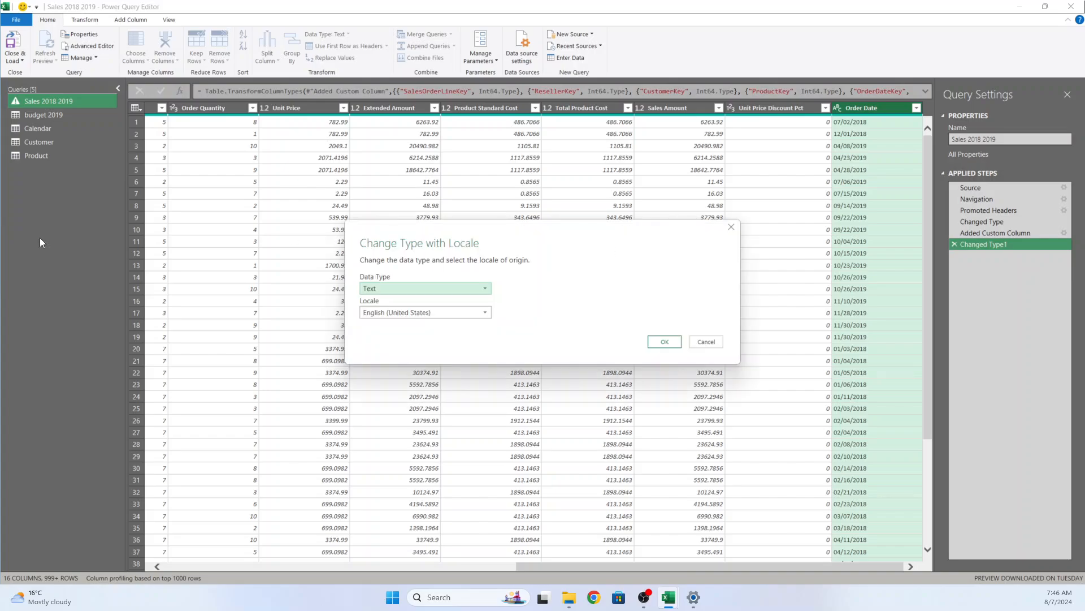
pyautogui.click(405, 290)
pyautogui.click(395, 359)
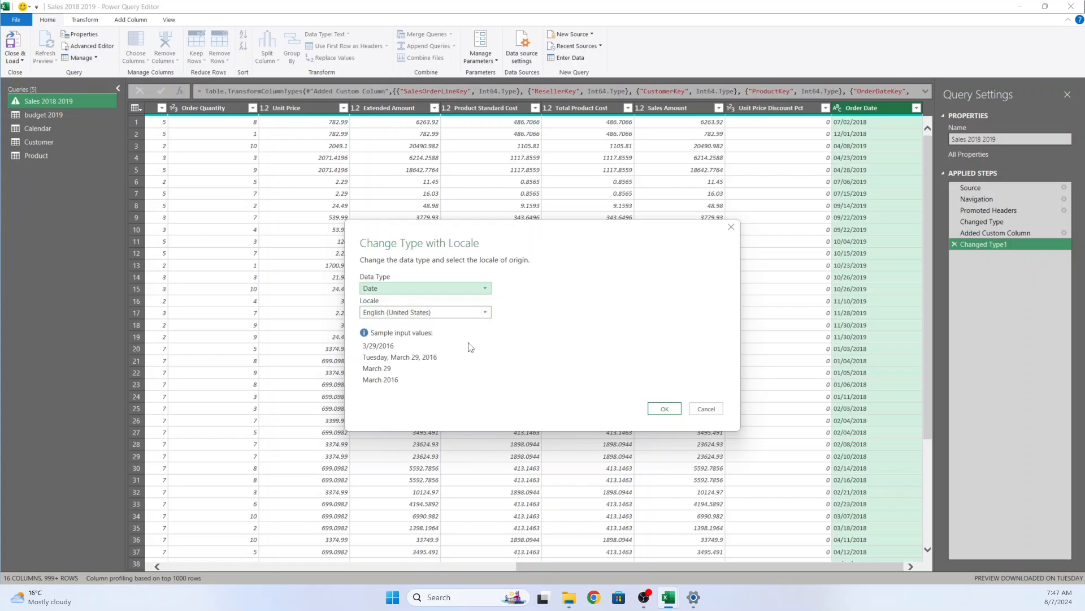
pyautogui.click(665, 408)
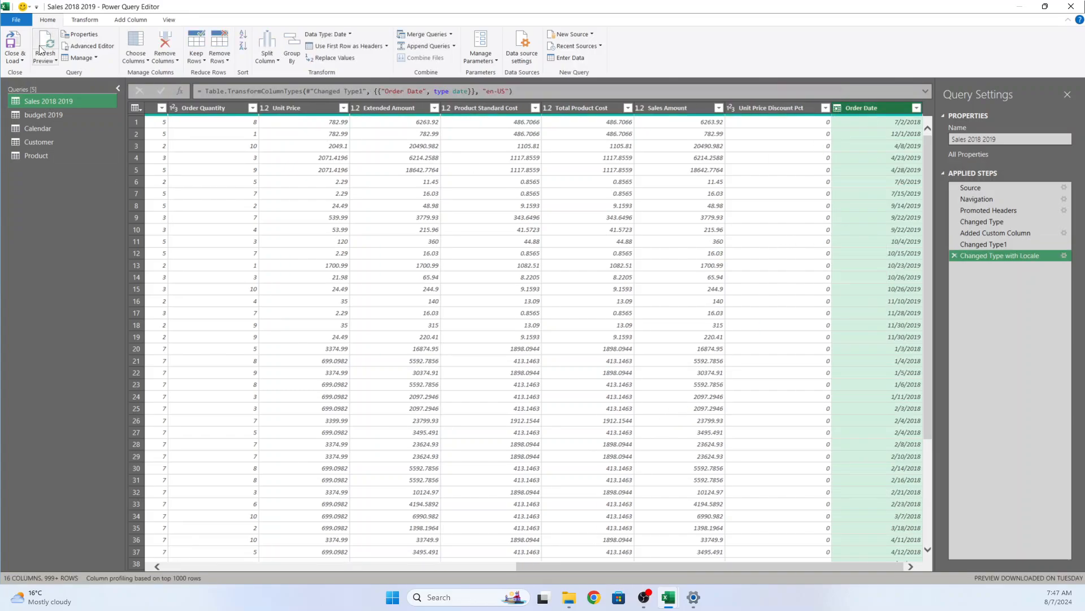
pyautogui.click(15, 59)
pyautogui.click(33, 71)
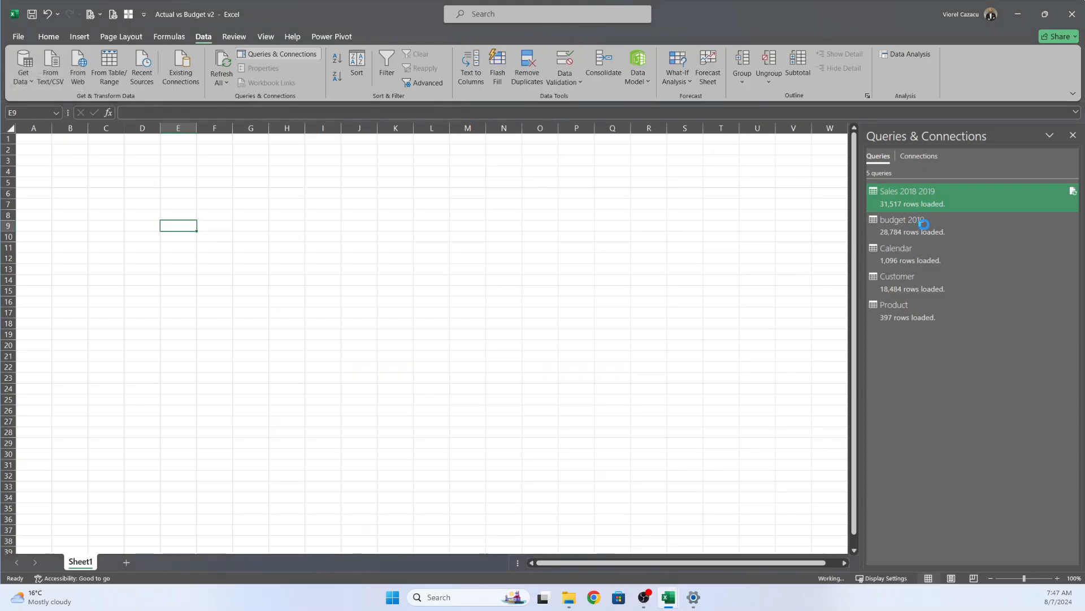
# Edit the budget 2019 query to convert its Order Date column to Date using the English (United States) locale, and load the change.
pyautogui.moveTo(914, 225)
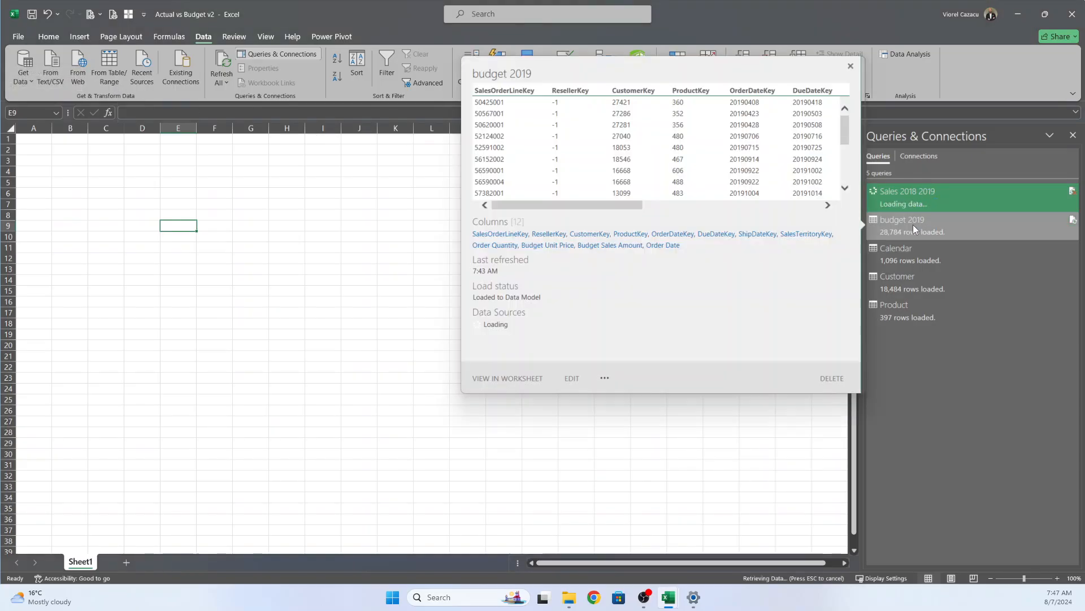
pyautogui.rightClick(946, 221)
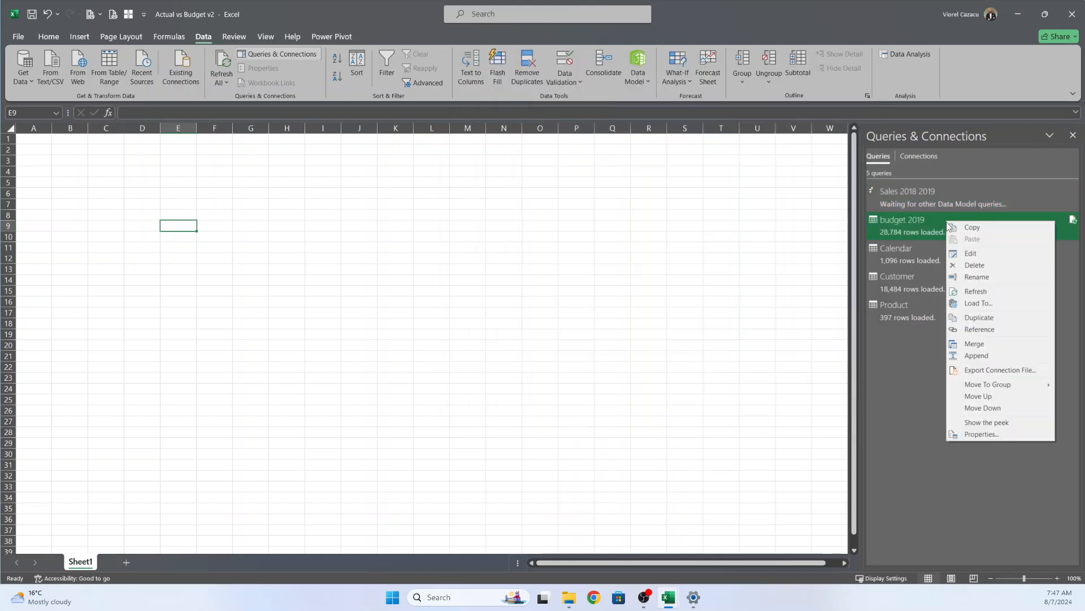
pyautogui.click(978, 256)
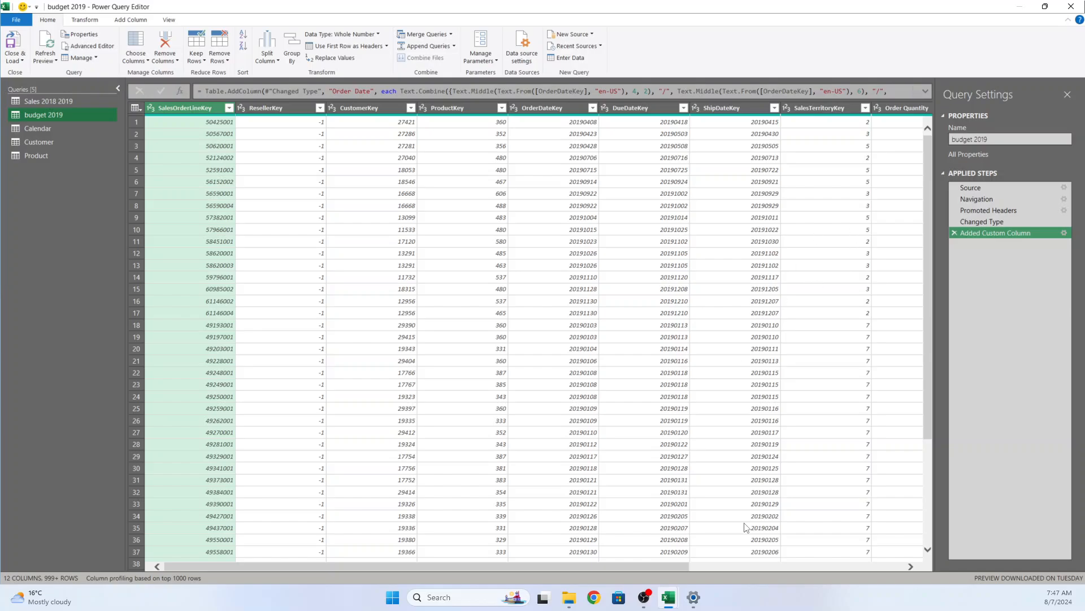
pyautogui.moveTo(673, 565); pyautogui.dragTo(894, 567)
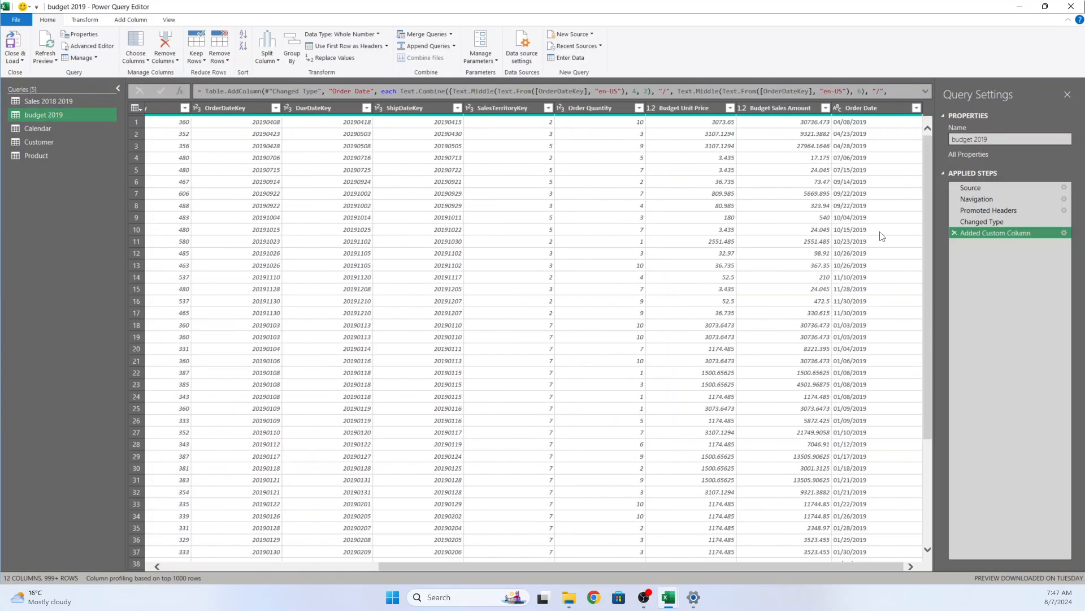
pyautogui.click(857, 108)
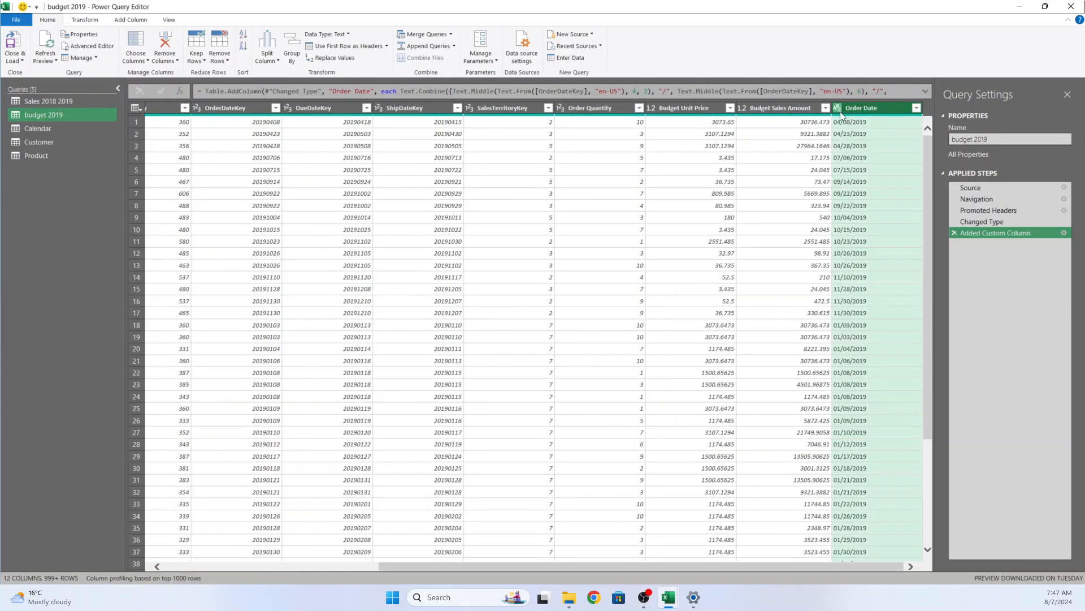
pyautogui.click(838, 108)
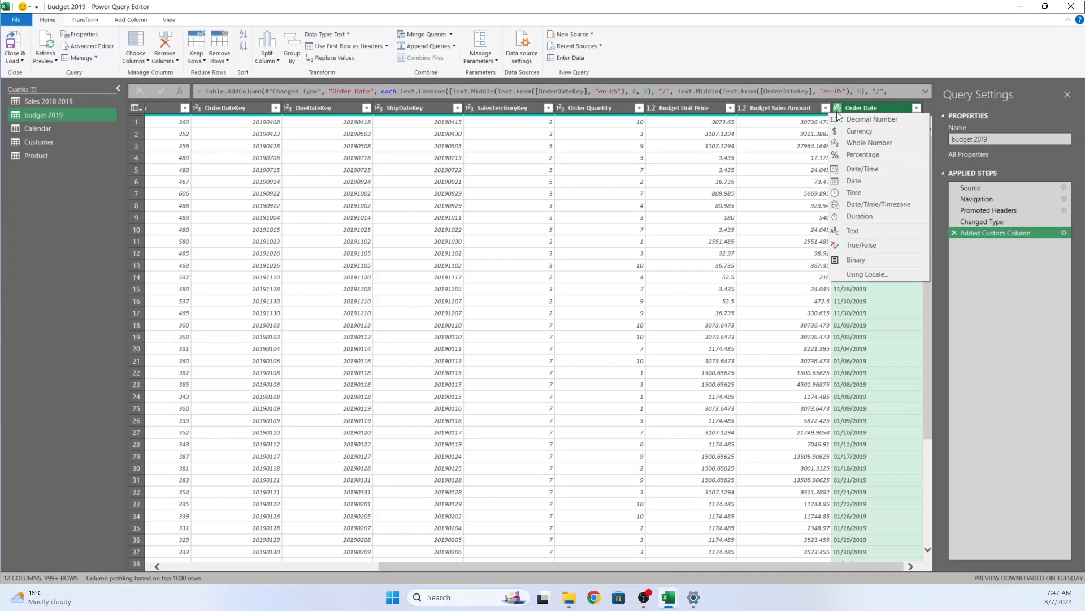
pyautogui.click(878, 271)
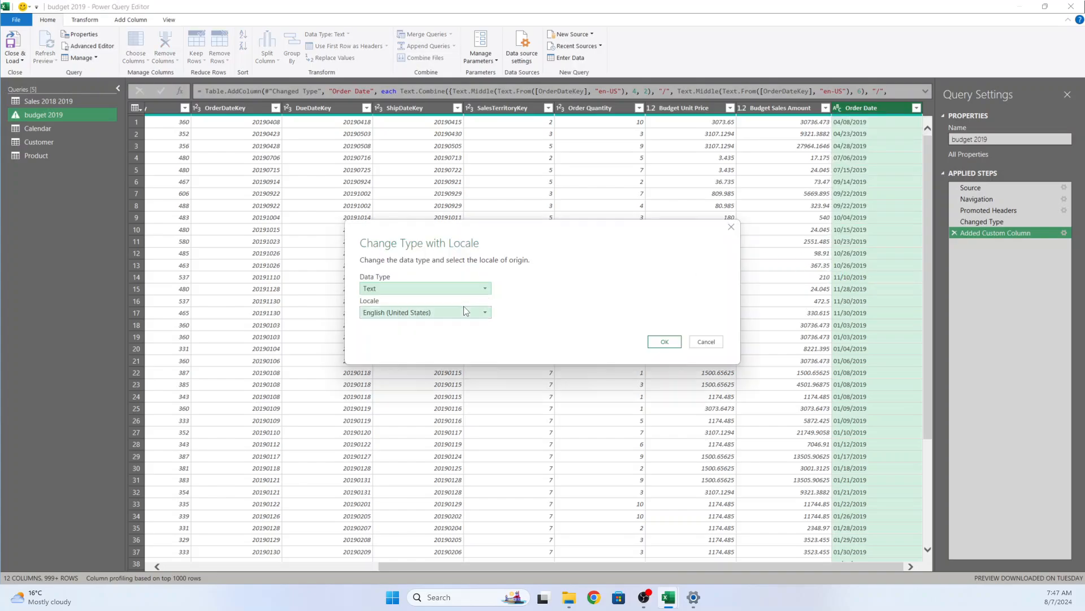
pyautogui.click(421, 289)
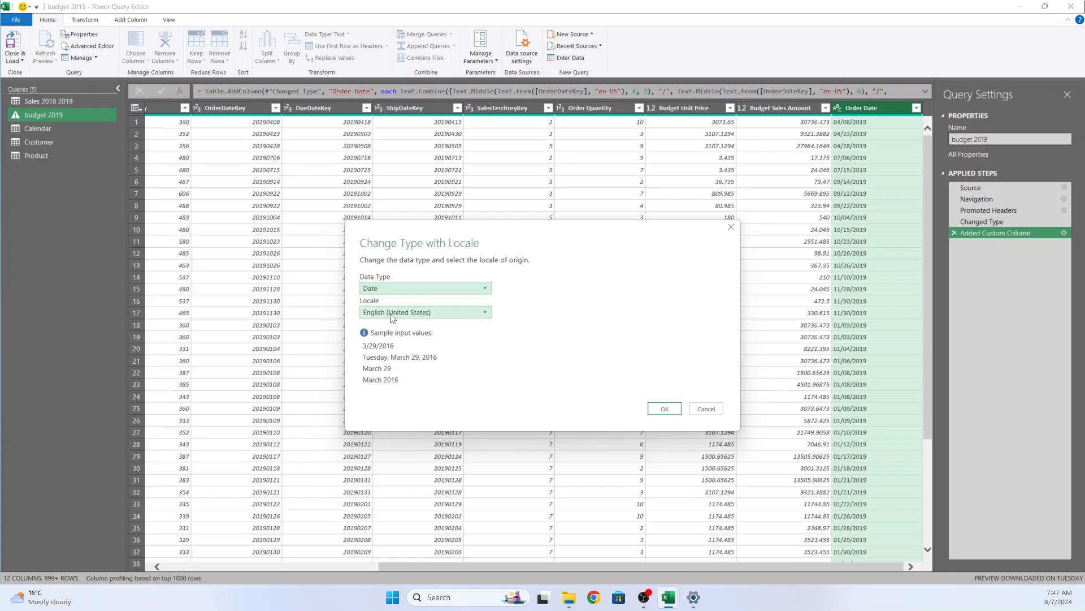
pyautogui.click(657, 407)
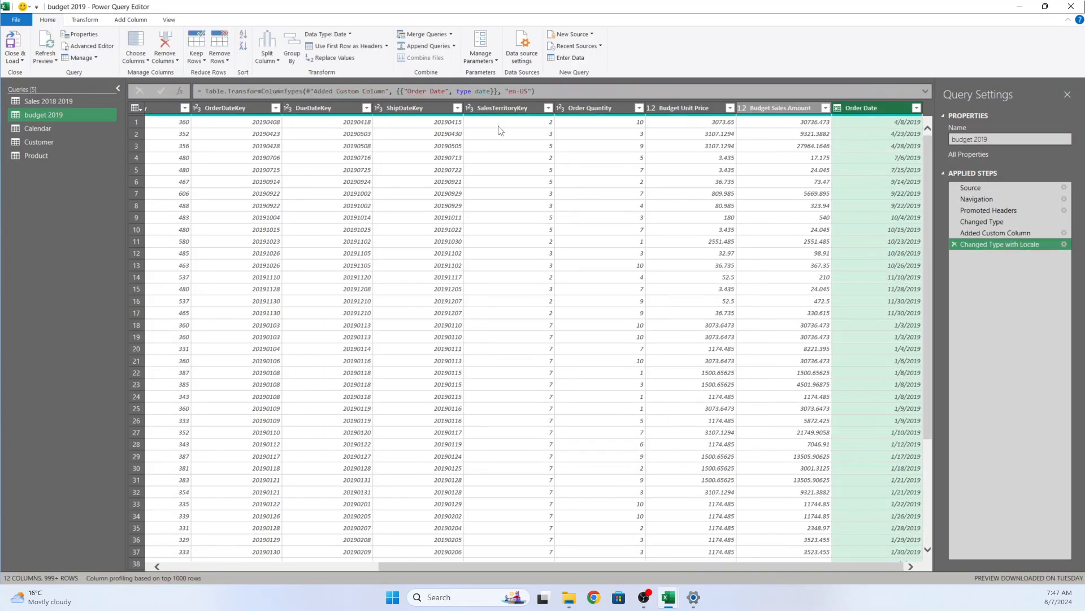
pyautogui.click(16, 58)
pyautogui.click(33, 73)
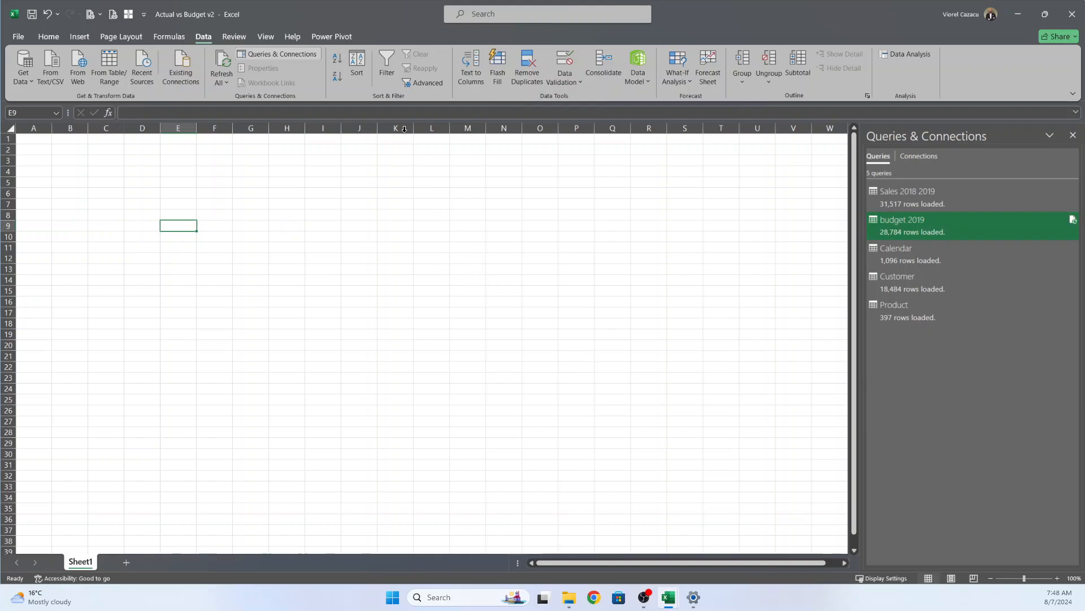
# Open the Power Pivot data model and look through the budget 2019, Calendar, Customer and Product tables.
pyautogui.click(332, 38)
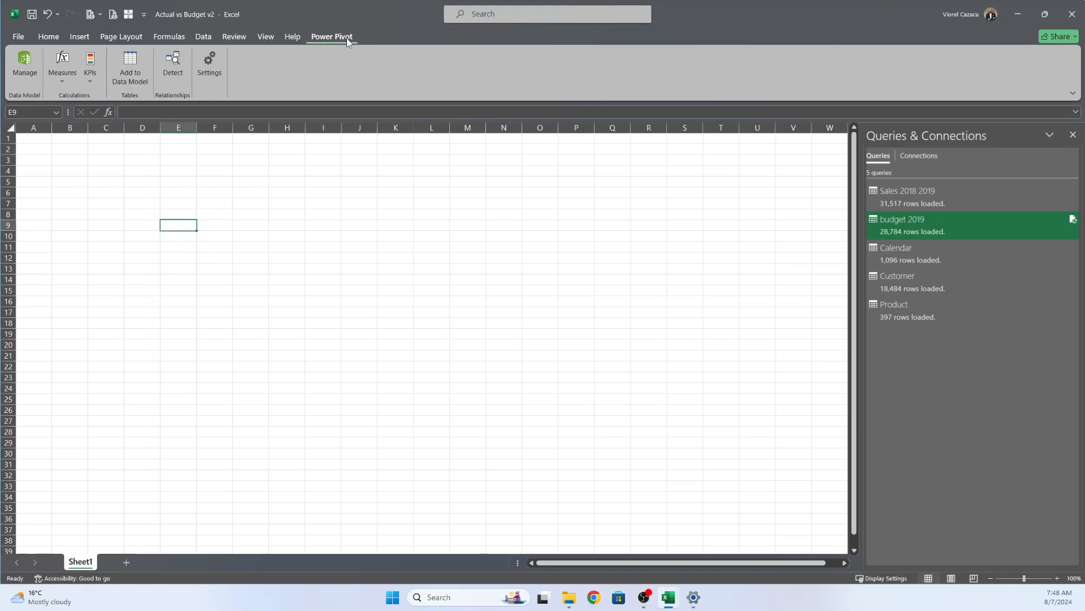
pyautogui.click(25, 65)
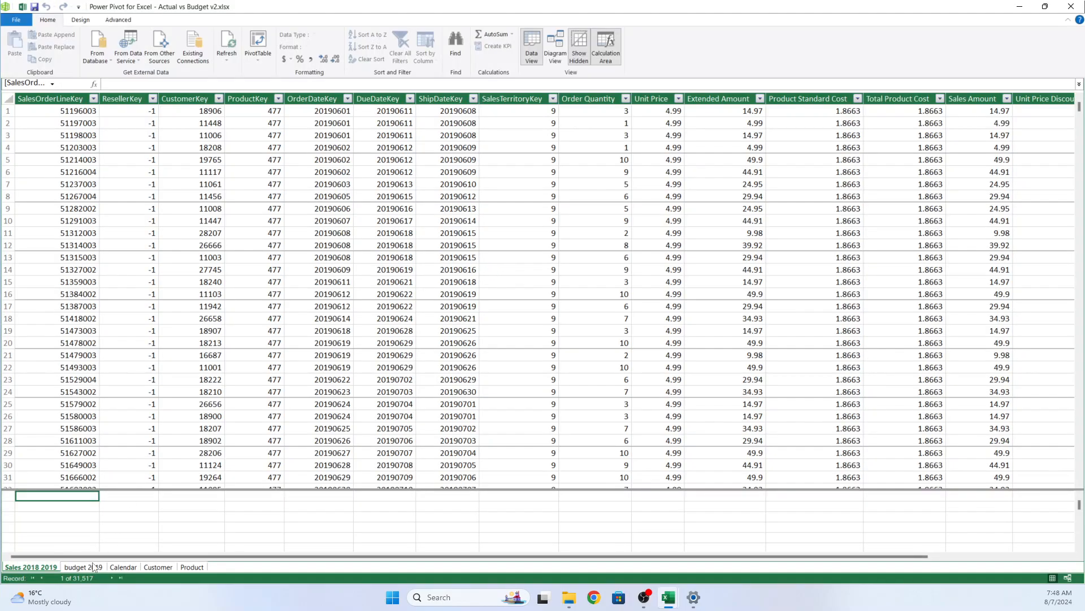
pyautogui.click(80, 568)
pyautogui.click(123, 567)
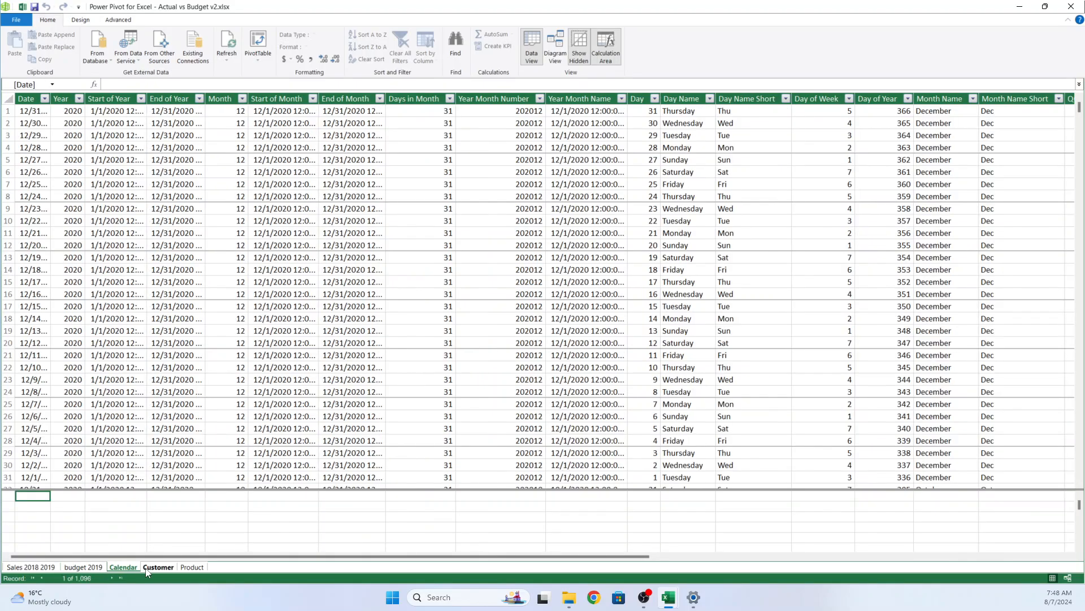
pyautogui.click(154, 568)
pyautogui.click(191, 567)
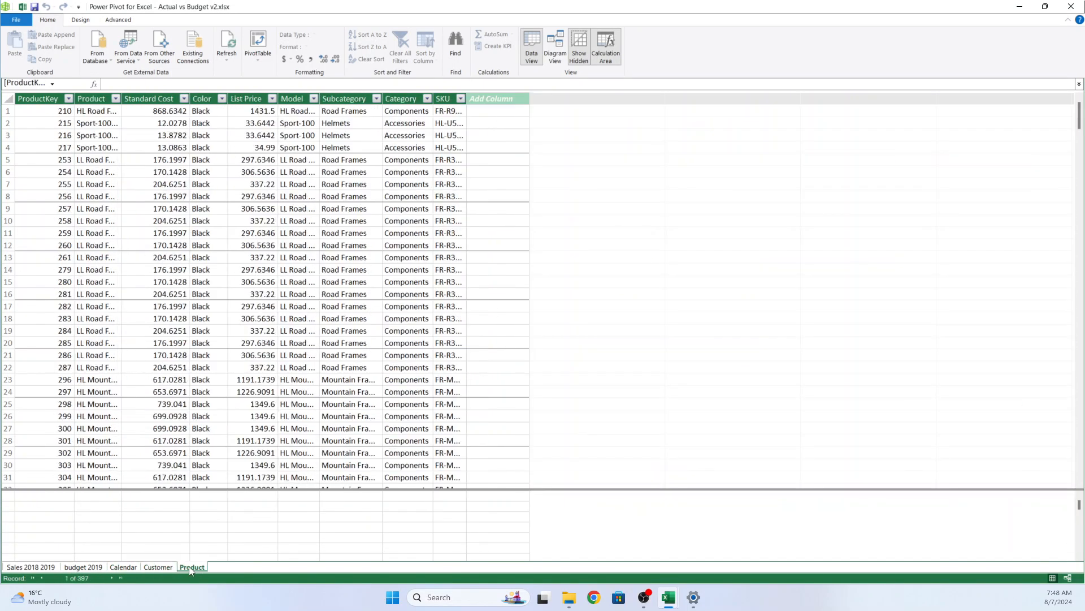
# In the model's diagram view, place Sales 2018 2019 and budget 2019 side by side below the other tables, enlarged to show all fields.
pyautogui.click(564, 42)
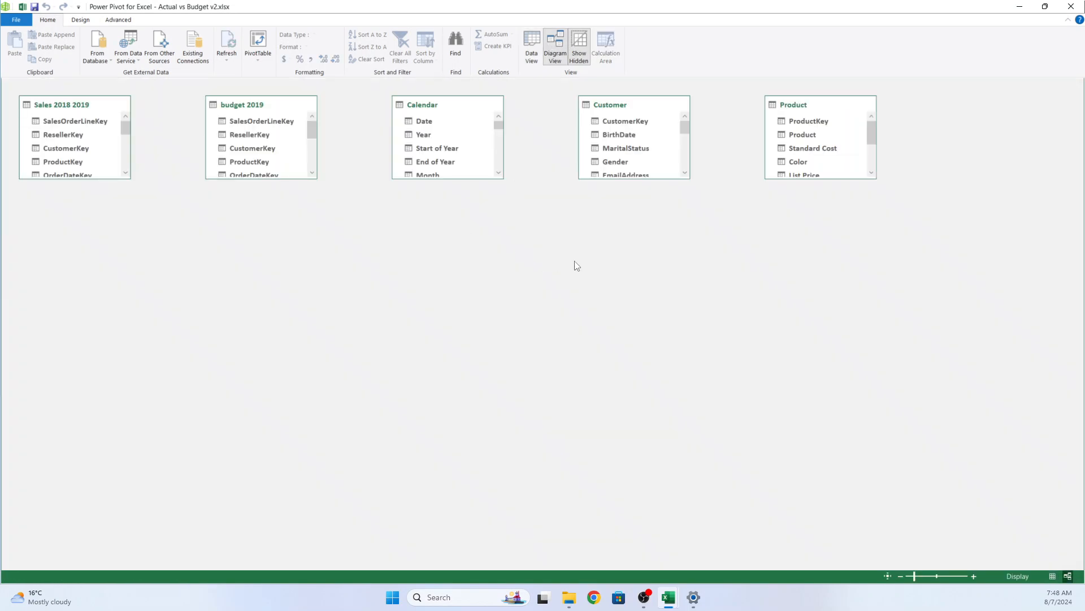
pyautogui.moveTo(81, 104); pyautogui.dragTo(383, 267)
pyautogui.moveTo(401, 341); pyautogui.dragTo(417, 506)
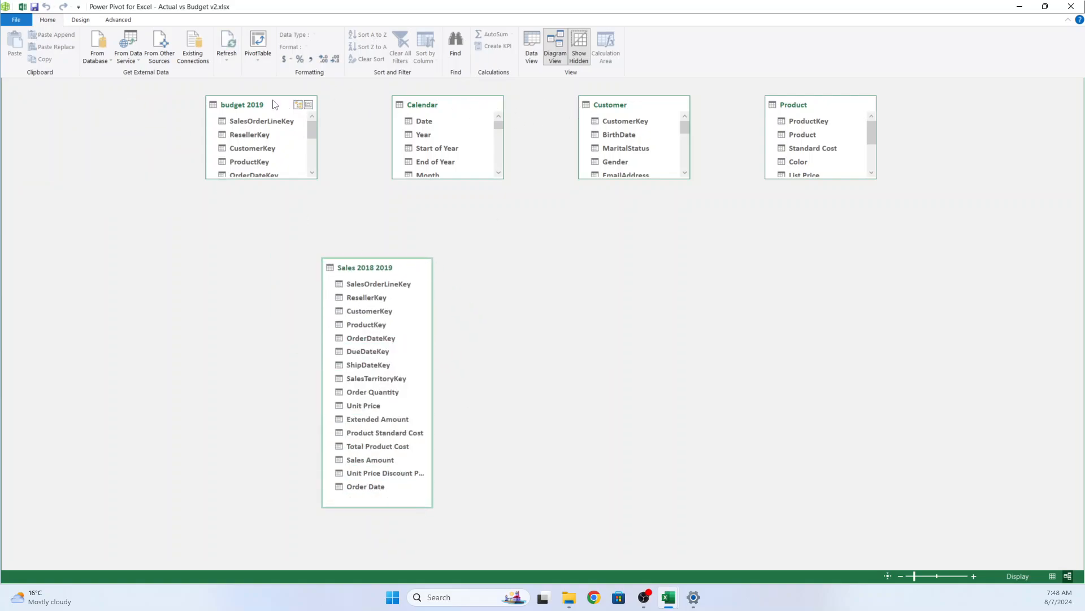
pyautogui.moveTo(275, 105); pyautogui.dragTo(529, 267)
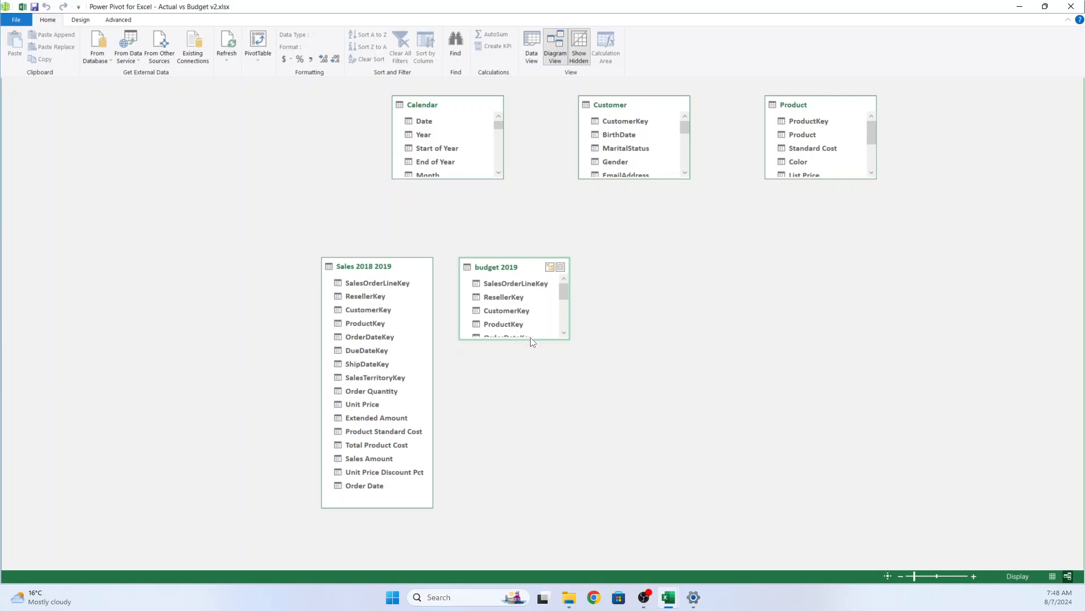
pyautogui.moveTo(532, 339); pyautogui.dragTo(537, 506)
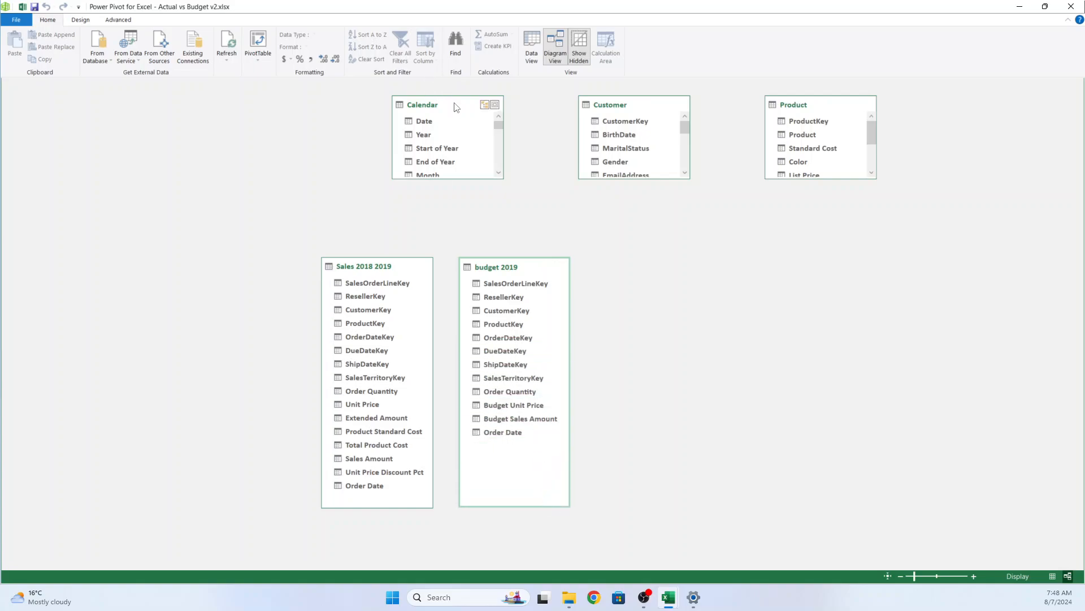
# Place the Calendar and Customer tables side by side above the sales and budget tables, enlarging both and shifting the sales and budget tables lower.
pyautogui.moveTo(456, 105); pyautogui.dragTo(196, 106)
pyautogui.moveTo(207, 180); pyautogui.dragTo(207, 248)
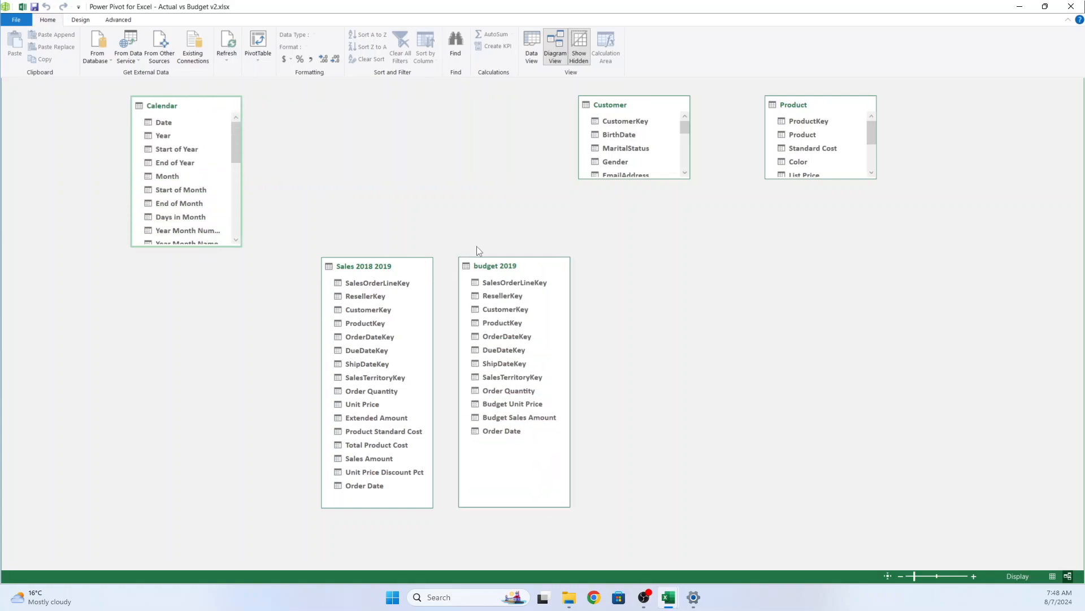
pyautogui.moveTo(625, 104); pyautogui.dragTo(362, 104)
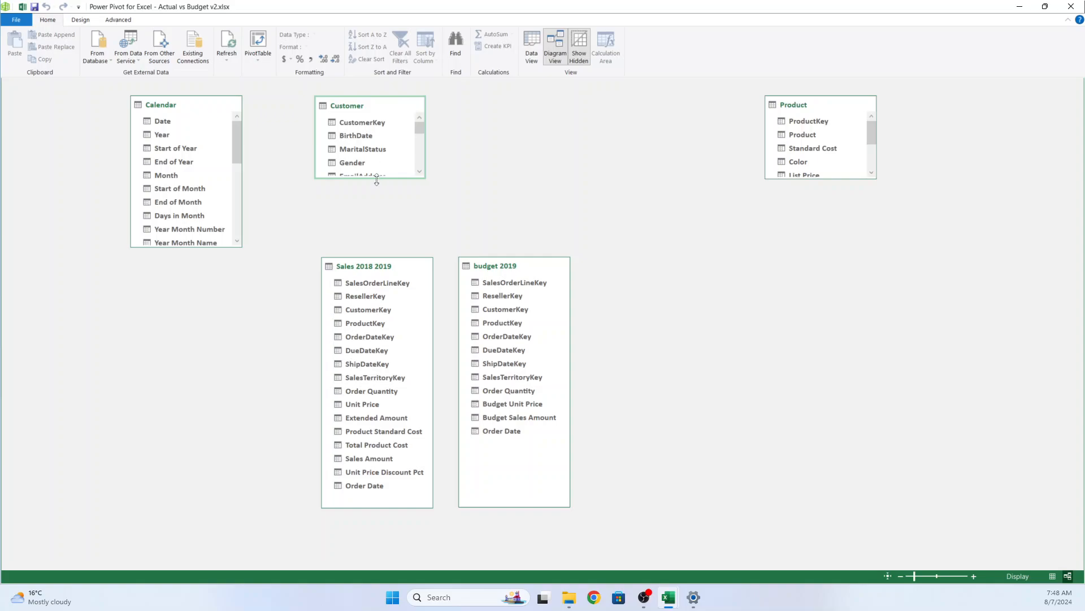
pyautogui.moveTo(376, 180); pyautogui.dragTo(394, 308)
pyautogui.click(403, 268)
pyautogui.moveTo(482, 270); pyautogui.dragTo(469, 317)
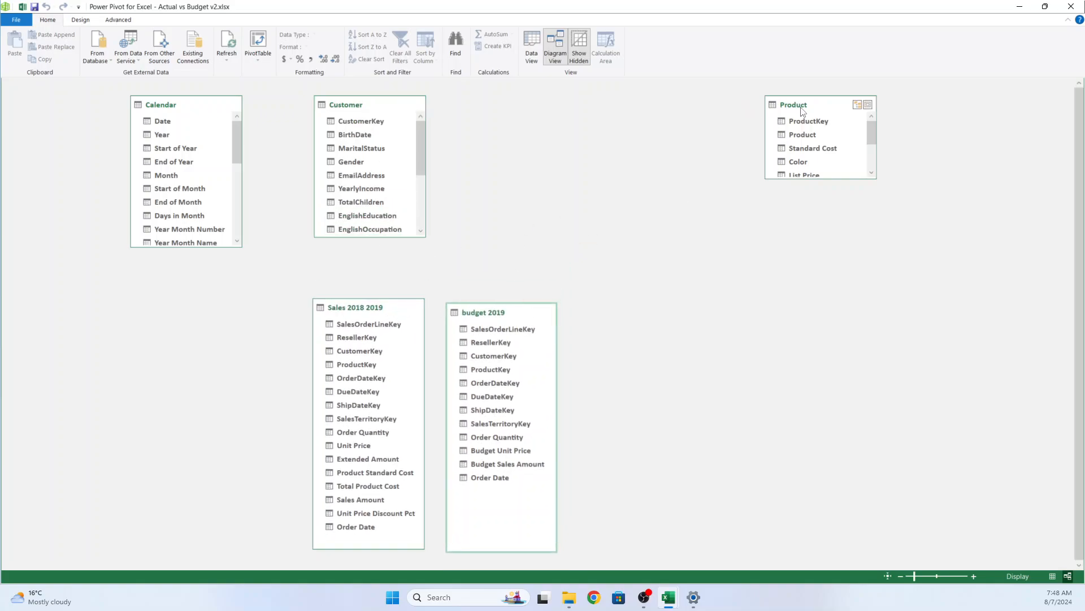
# Place the Product table beside Customer, enlarge it to show all its fields, and lengthen the Customer and Calendar tables.
pyautogui.moveTo(802, 111); pyautogui.dragTo(553, 106)
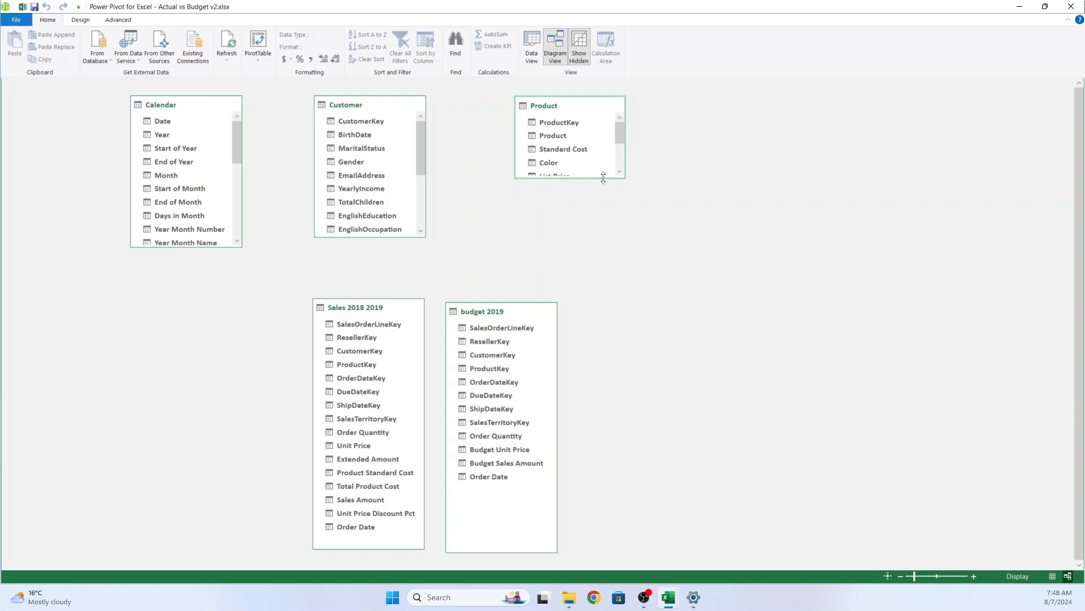
pyautogui.moveTo(604, 178); pyautogui.dragTo(603, 263)
pyautogui.moveTo(411, 237); pyautogui.dragTo(411, 273)
pyautogui.moveTo(232, 247); pyautogui.dragTo(225, 313)
pyautogui.click(356, 309)
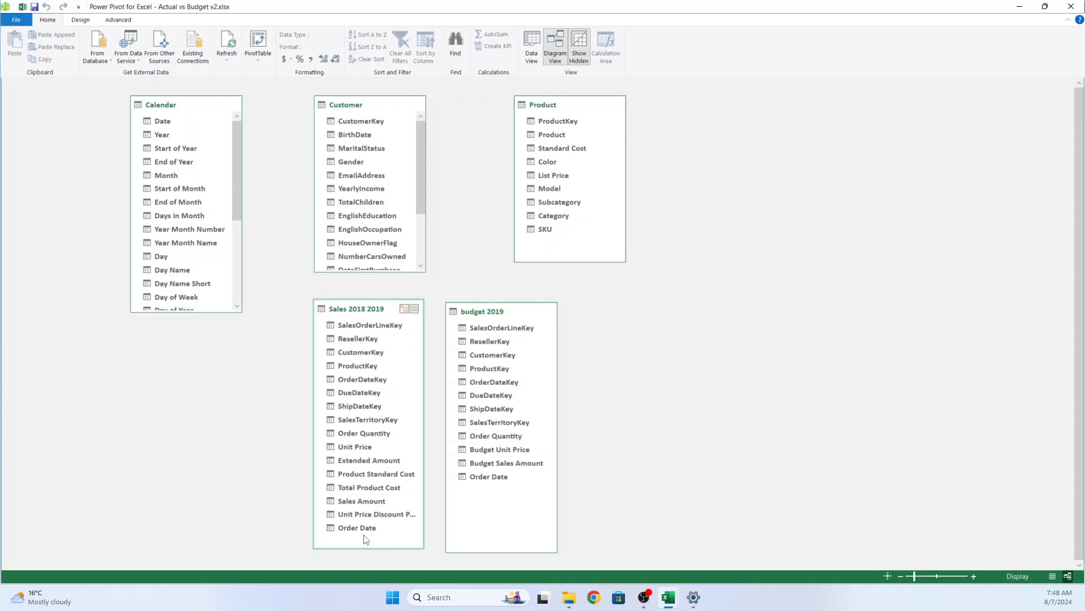
# Relate Sales 2018 2019 to the lookup tables: Order Date to Calendar Date, CustomerKey to Customer's CustomerKey, and ProductKey to Product's ProductKey.
pyautogui.moveTo(365, 528); pyautogui.dragTo(161, 121)
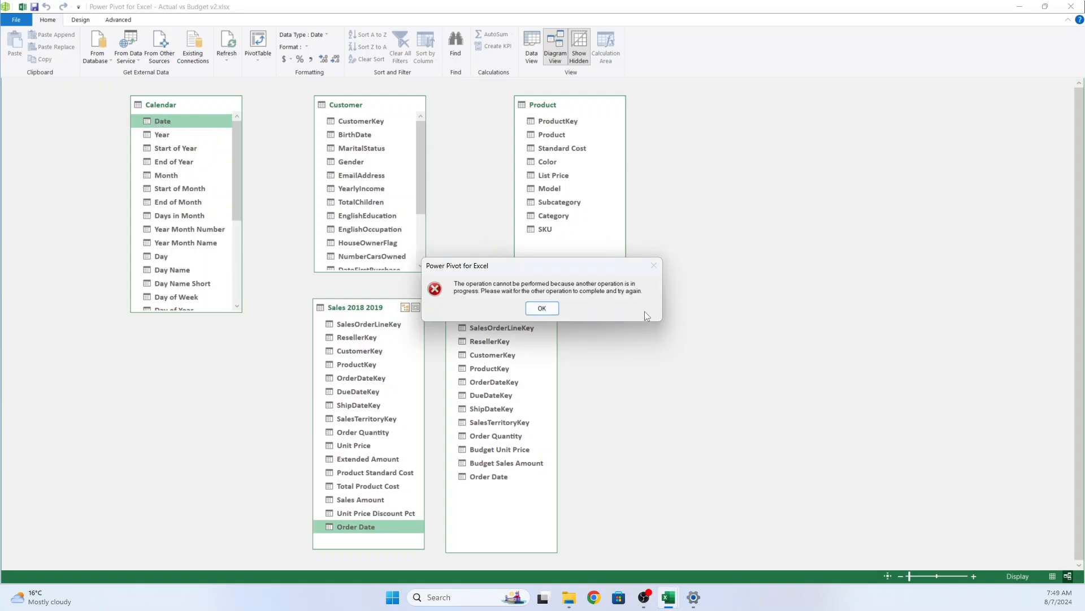
pyautogui.click(534, 310)
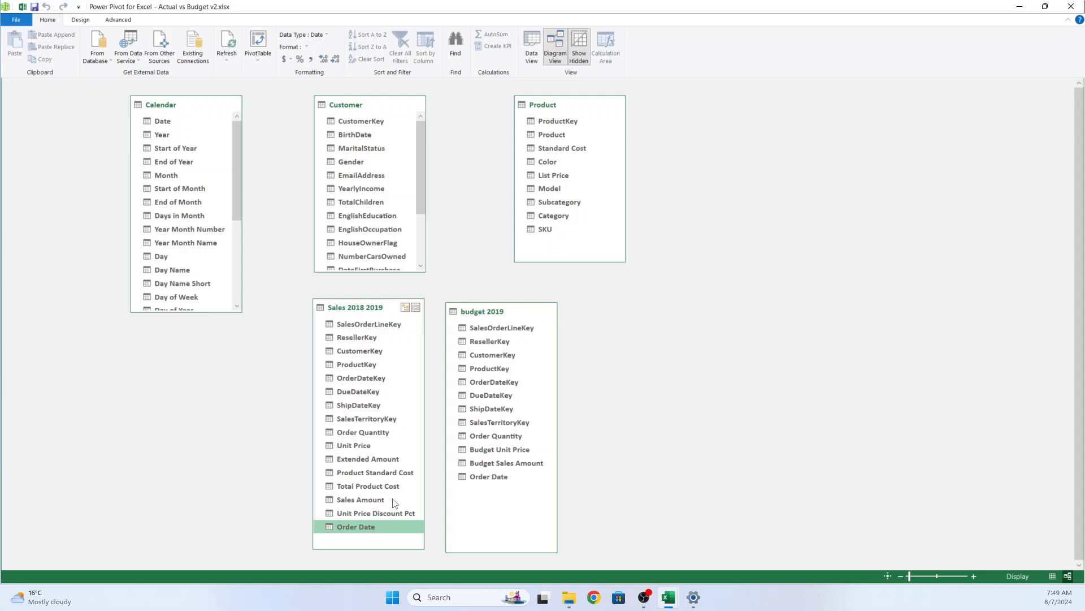
pyautogui.moveTo(376, 526); pyautogui.dragTo(162, 117)
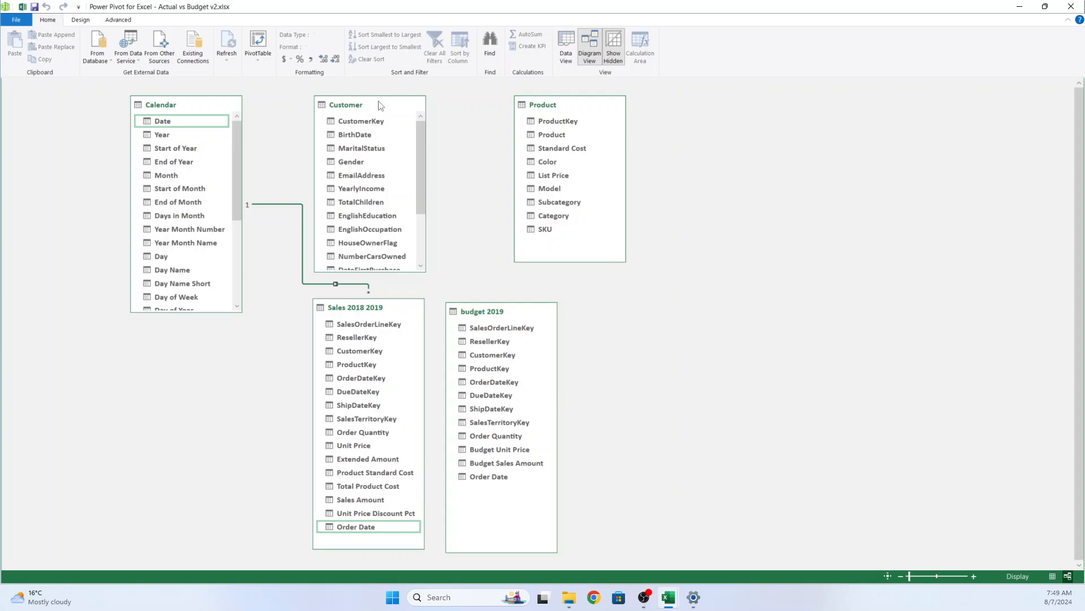
pyautogui.moveTo(366, 351); pyautogui.dragTo(366, 120)
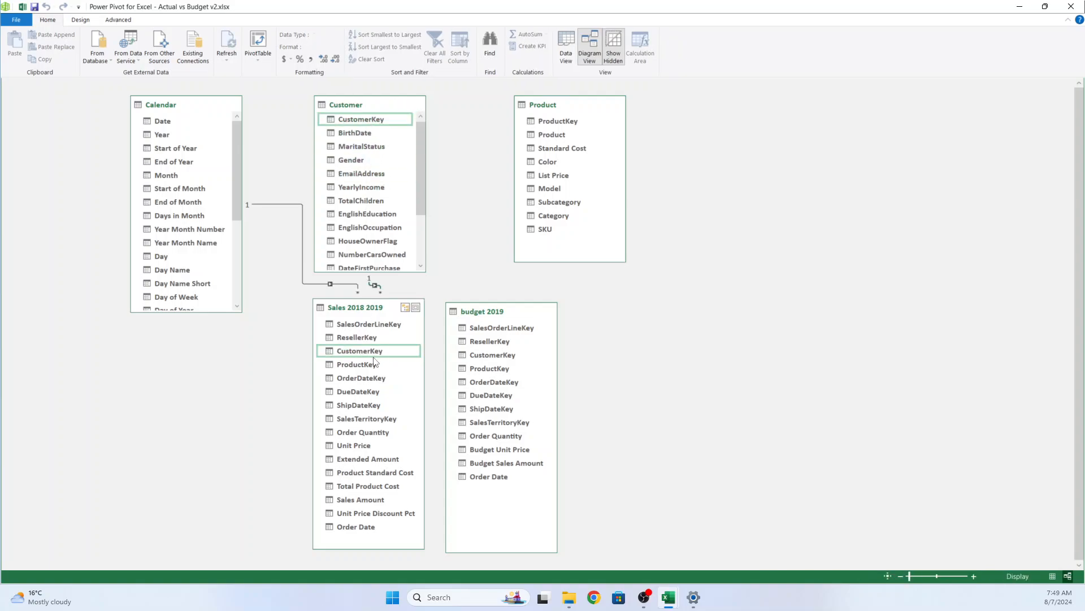
pyautogui.moveTo(358, 369); pyautogui.dragTo(567, 117)
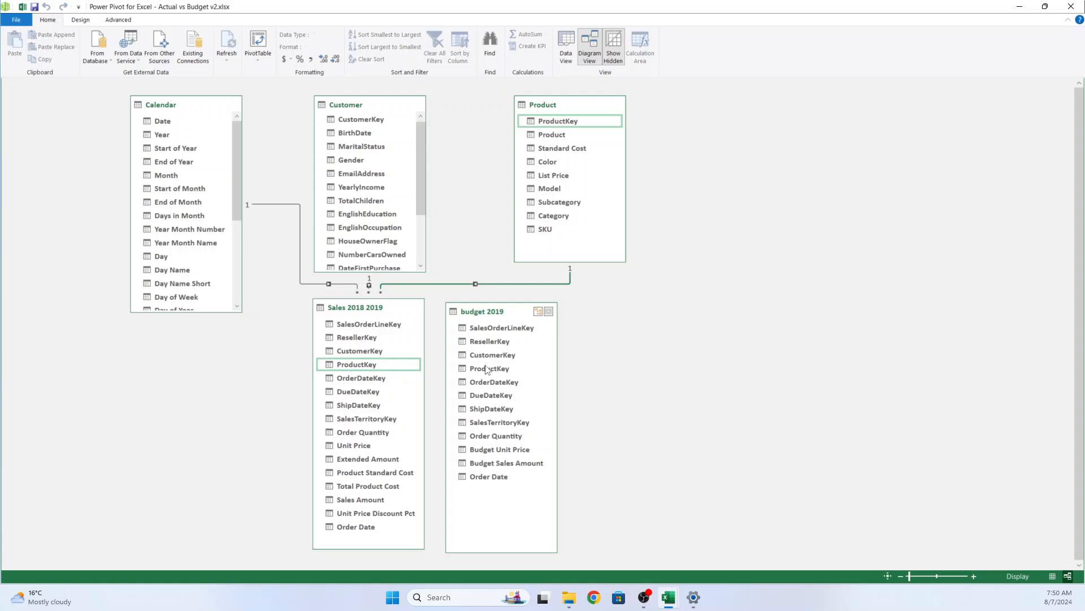
# Relate budget 2019 to the lookup tables: Order Date to Calendar Date, CustomerKey to Customer's CustomerKey, and ProductKey to Product's ProductKey.
pyautogui.moveTo(500, 478); pyautogui.dragTo(156, 120)
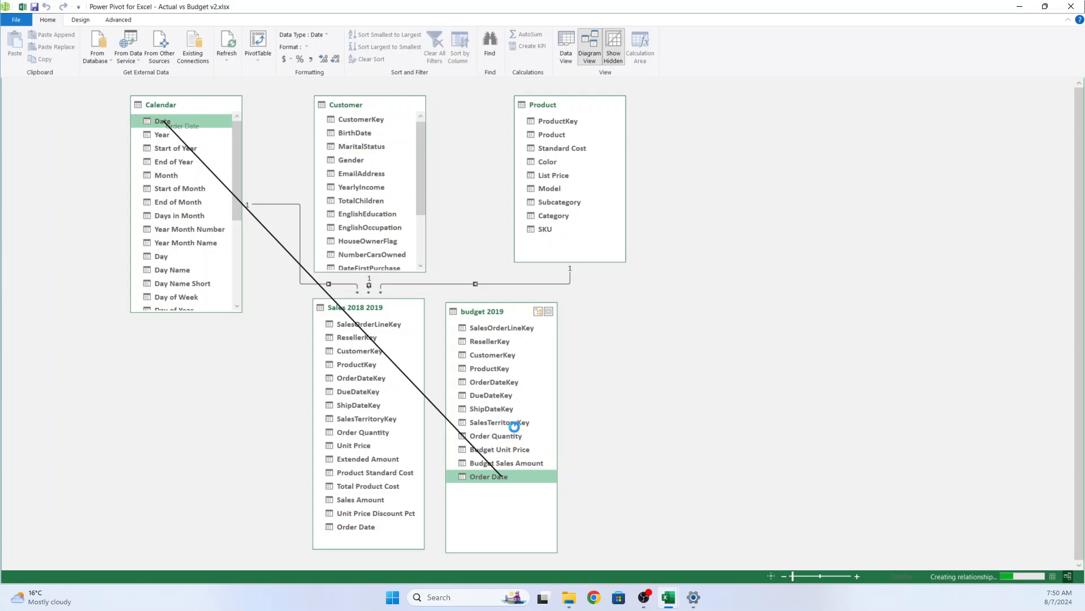
pyautogui.moveTo(501, 355); pyautogui.dragTo(366, 121)
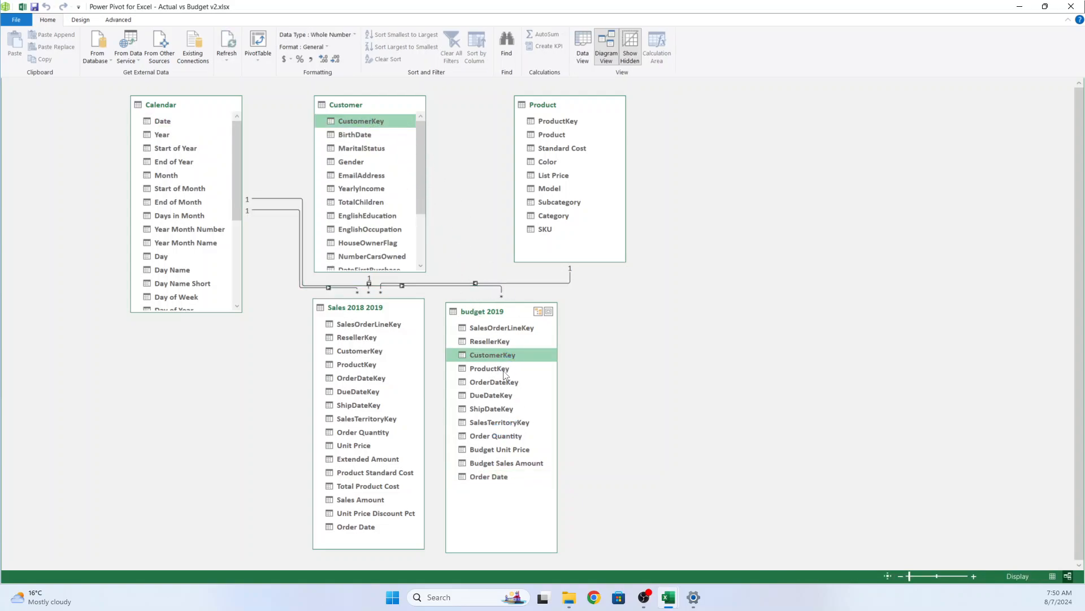
pyautogui.moveTo(497, 373); pyautogui.dragTo(552, 116)
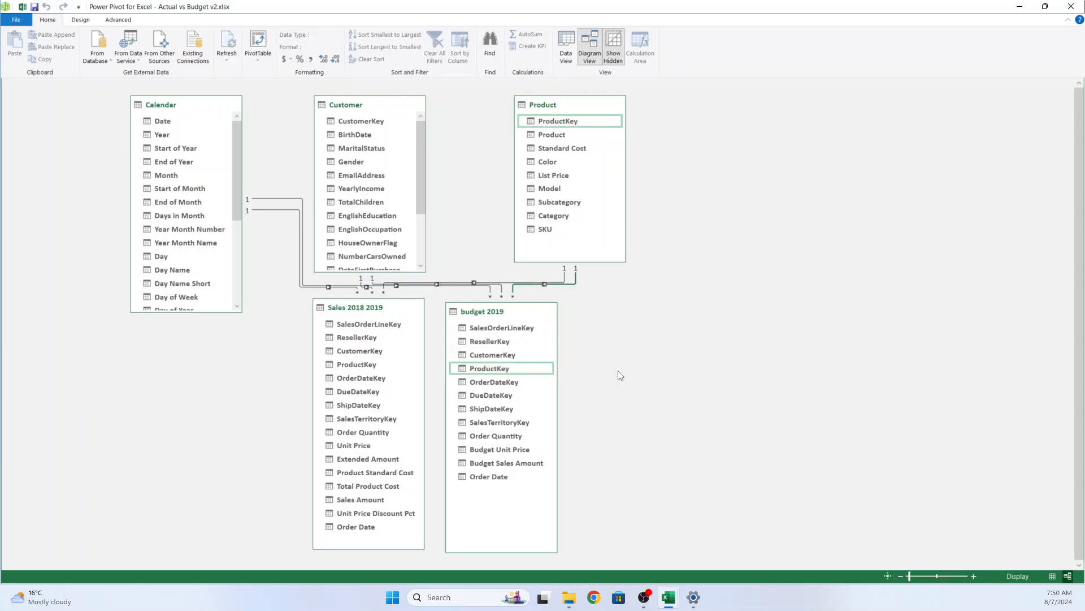
# Show the Sales 2018 2019 table in data view and enlarge its calculation area.
pyautogui.click(564, 42)
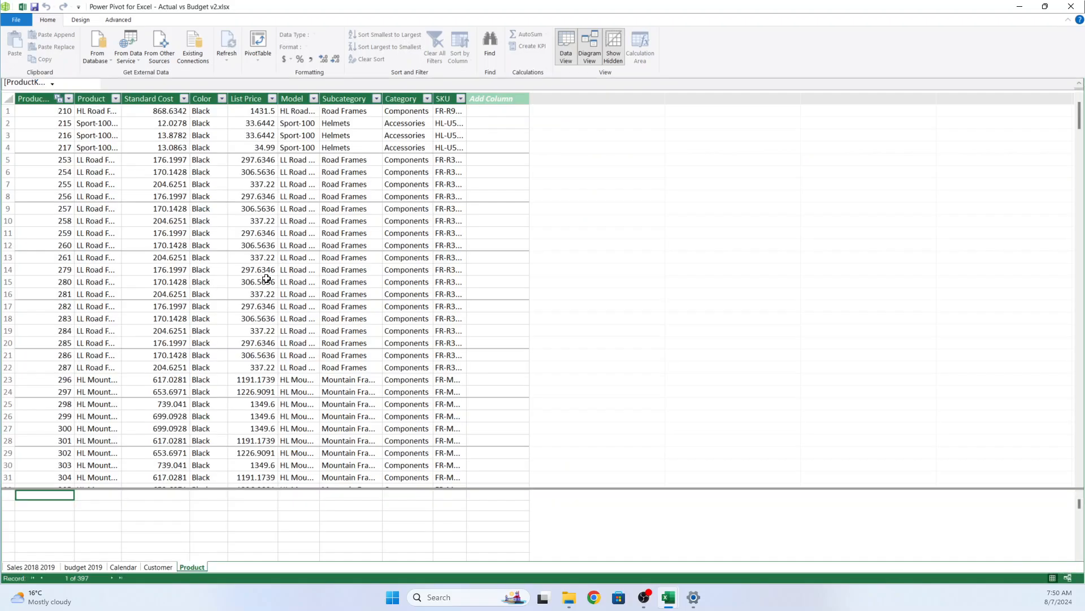
pyautogui.click(45, 567)
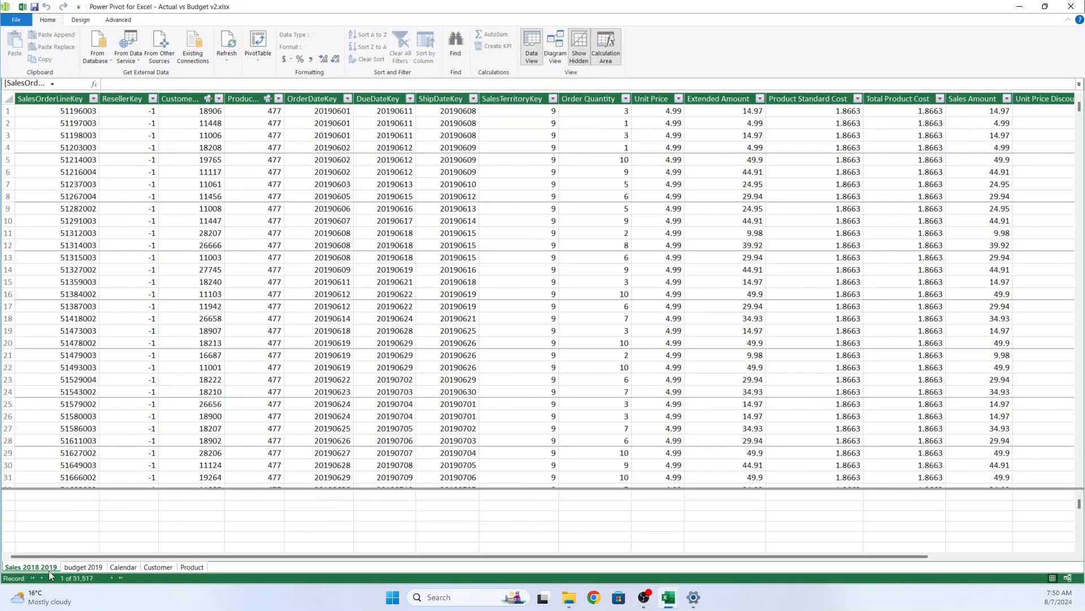
pyautogui.moveTo(144, 487); pyautogui.dragTo(150, 435)
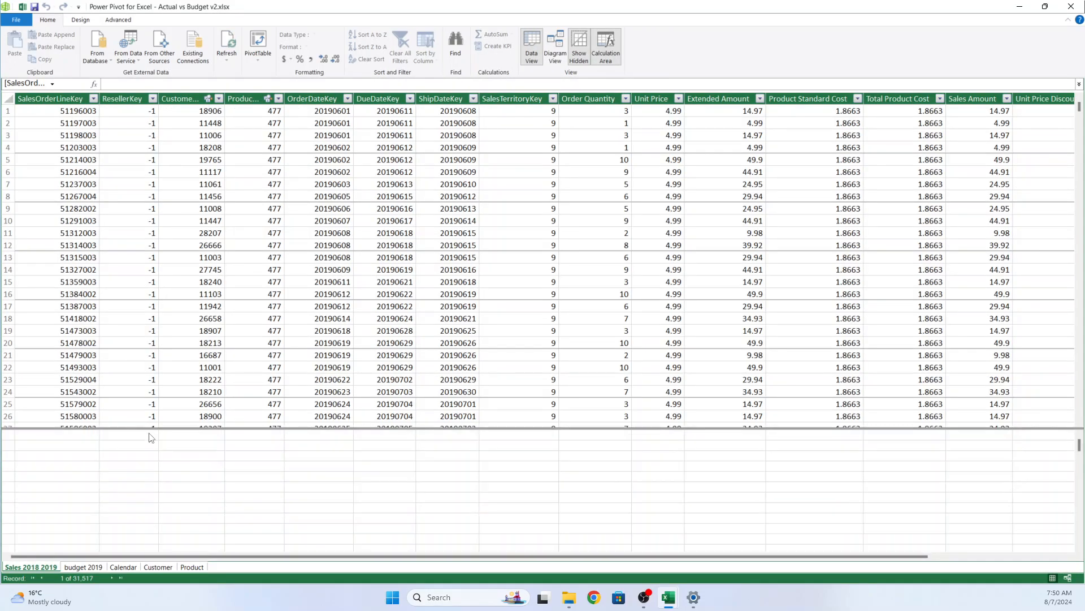
# Create the measure Total Sales:=sum('Sales 2018 2019'[Sales Amount]) in the calculation area below the SalesOrderLineKey column.
pyautogui.click(73, 446)
pyautogui.write('Total Sales:')
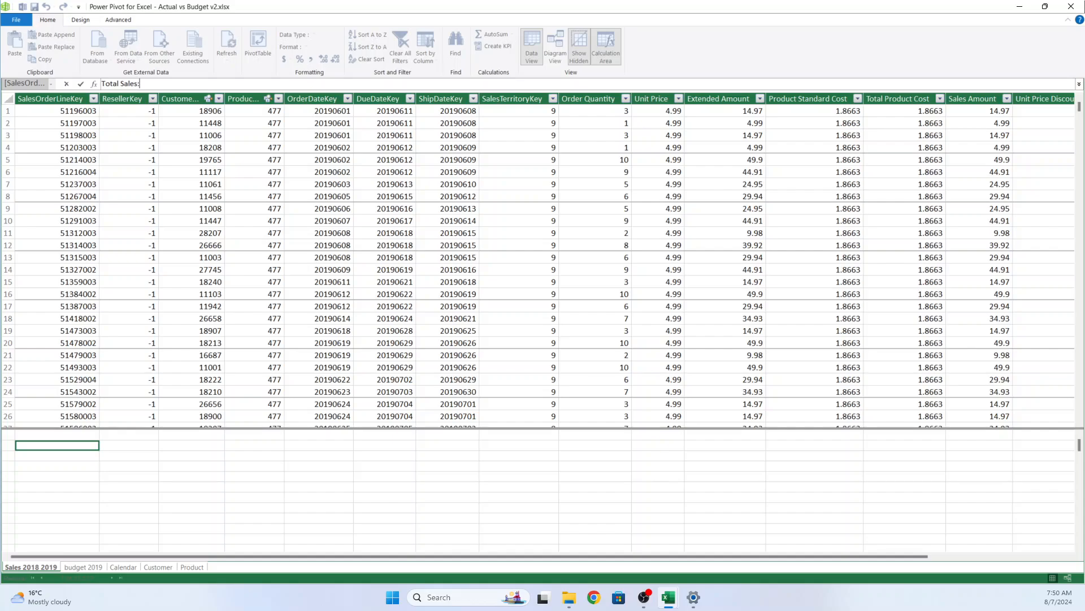
pyautogui.write('=')
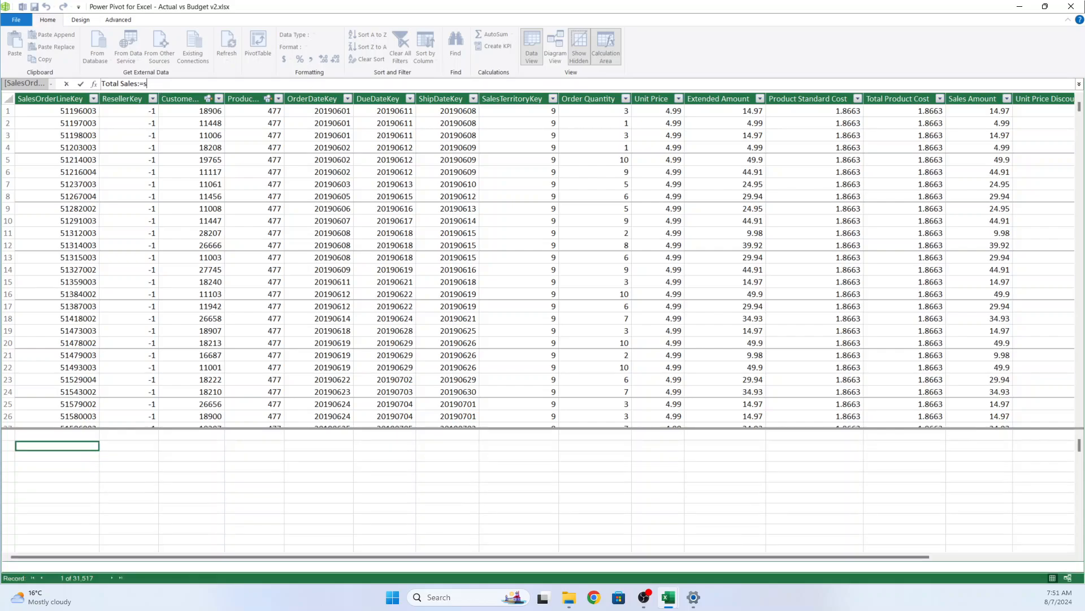
pyautogui.write('sum(')
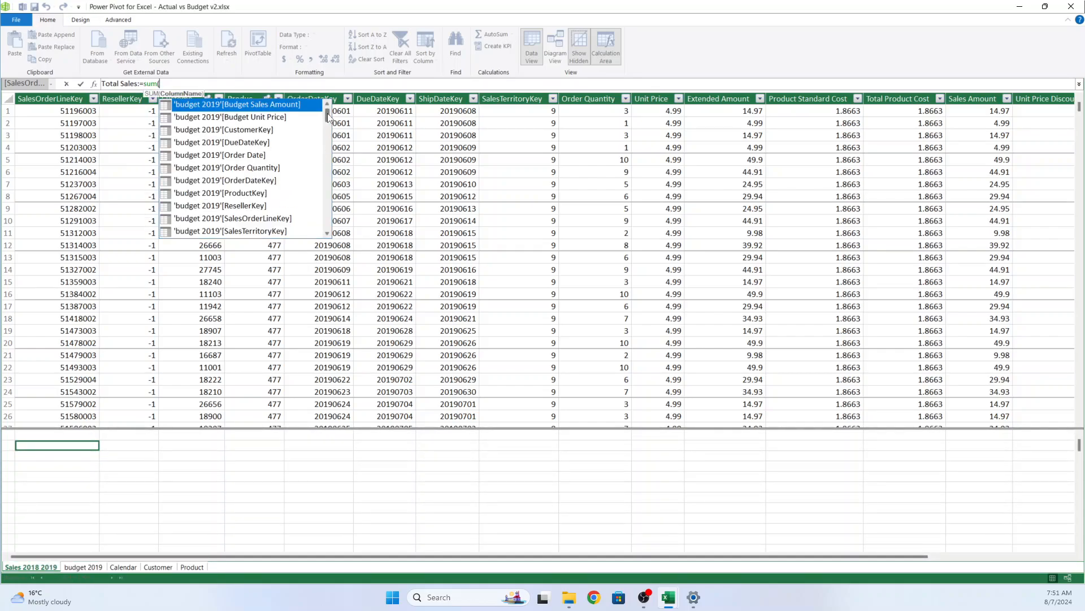
pyautogui.moveTo(328, 117); pyautogui.dragTo(325, 206)
pyautogui.scroll(-2, 325, 206)
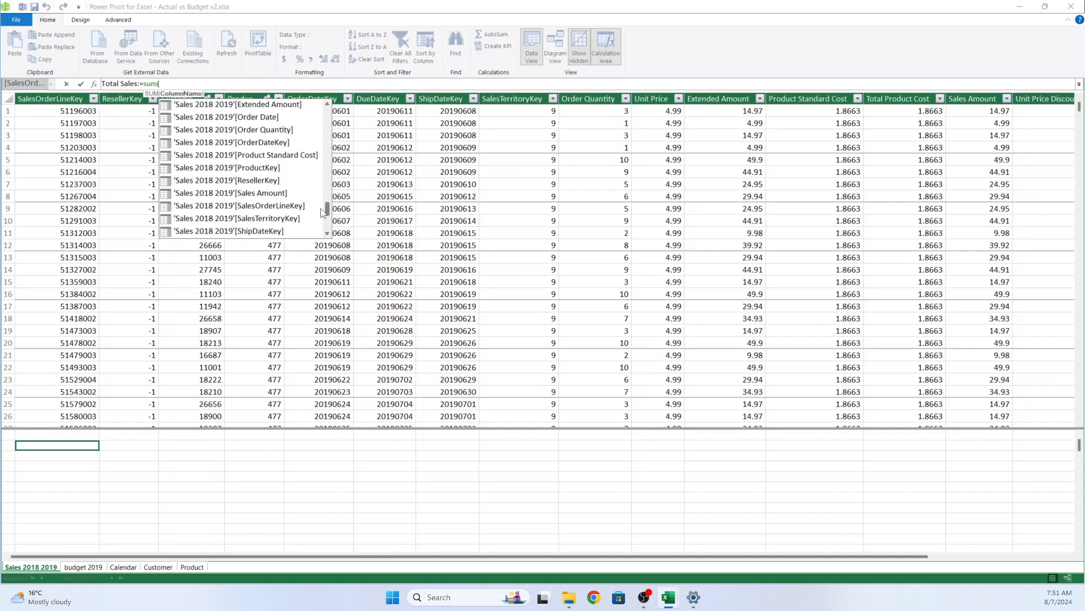
pyautogui.doubleClick(276, 195)
pyautogui.write(')')
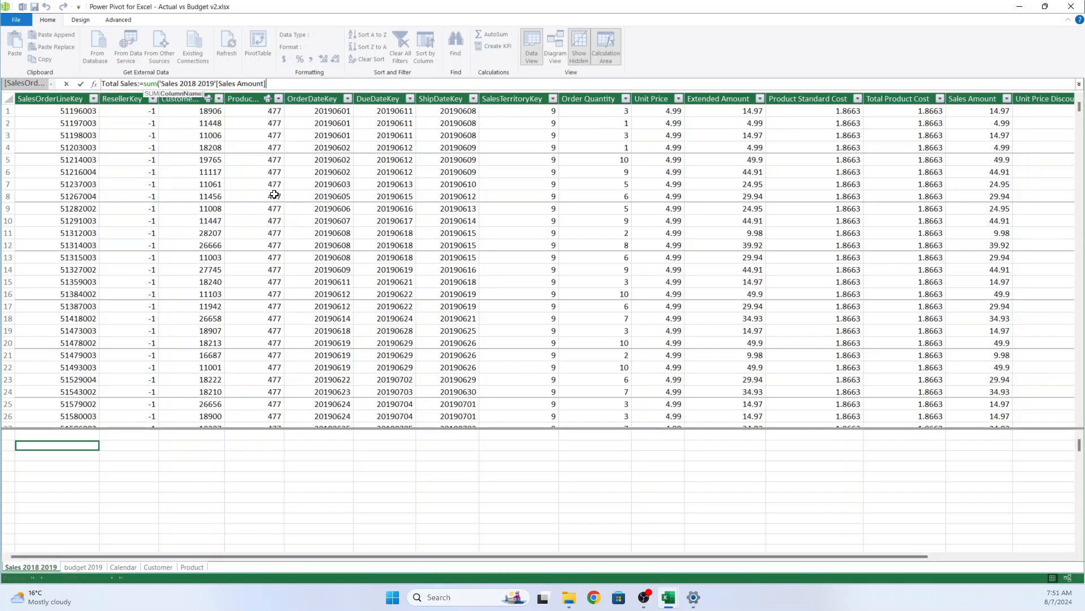
pyautogui.press('Return')
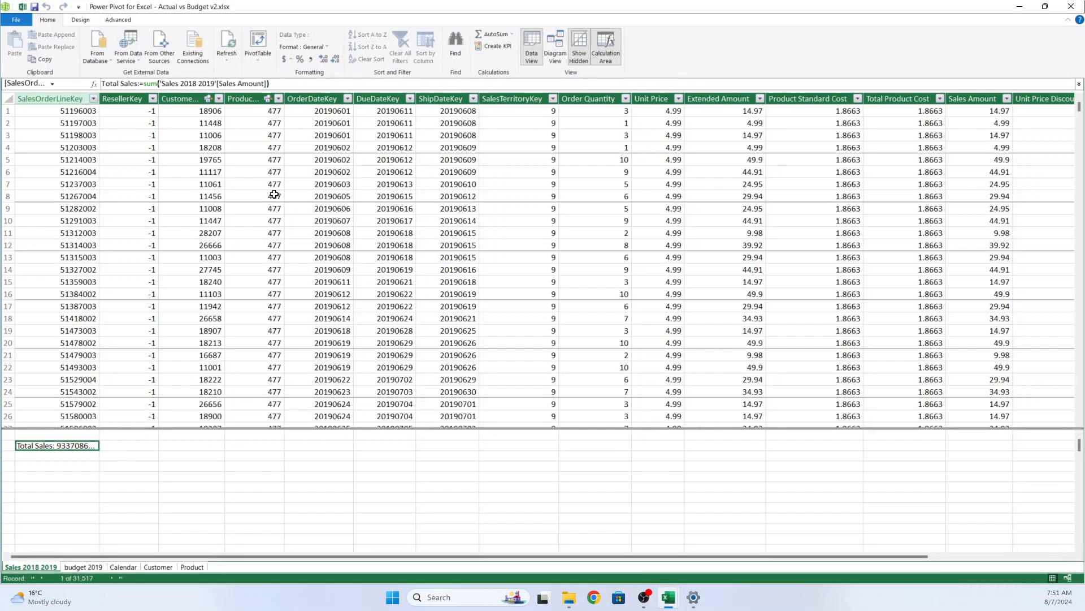
# Format the Total Sales measure as a decimal number with thousands separators and widen the SalesOrderLineKey column to fit it.
pyautogui.click(322, 48)
pyautogui.click(318, 73)
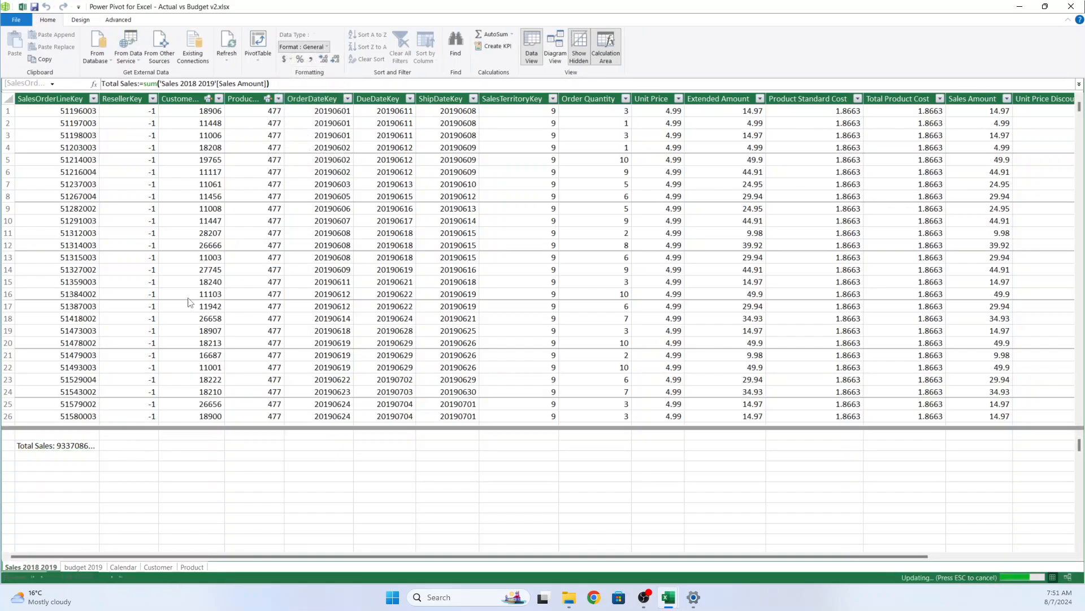
pyautogui.click(311, 59)
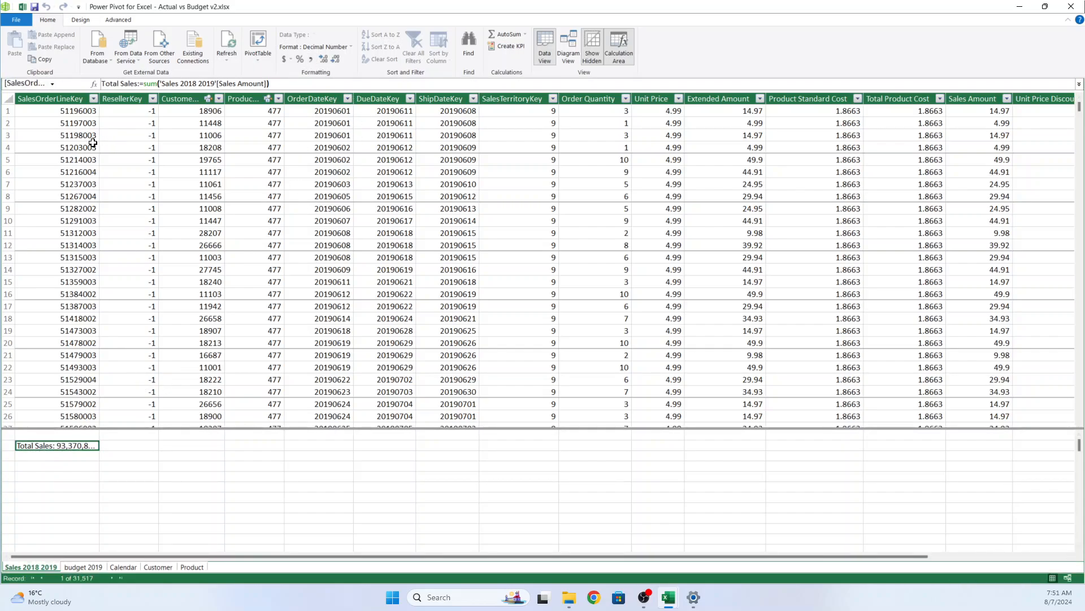
pyautogui.doubleClick(99, 99)
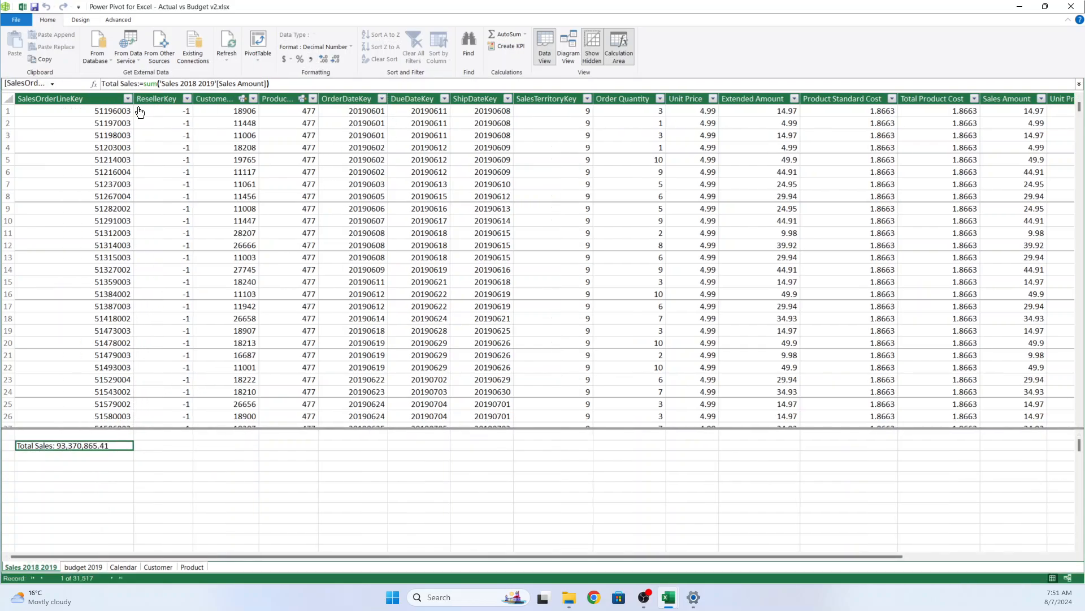
# Reduce the Total Sales measure's format to zero decimal places.
pyautogui.click(337, 59)
pyautogui.click(337, 59)
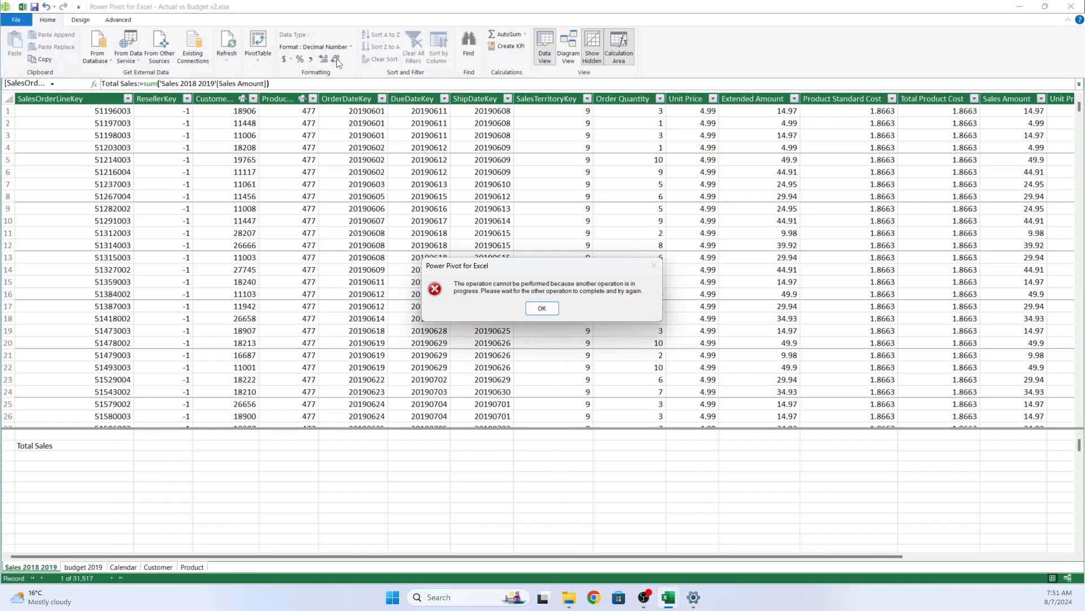
pyautogui.click(529, 309)
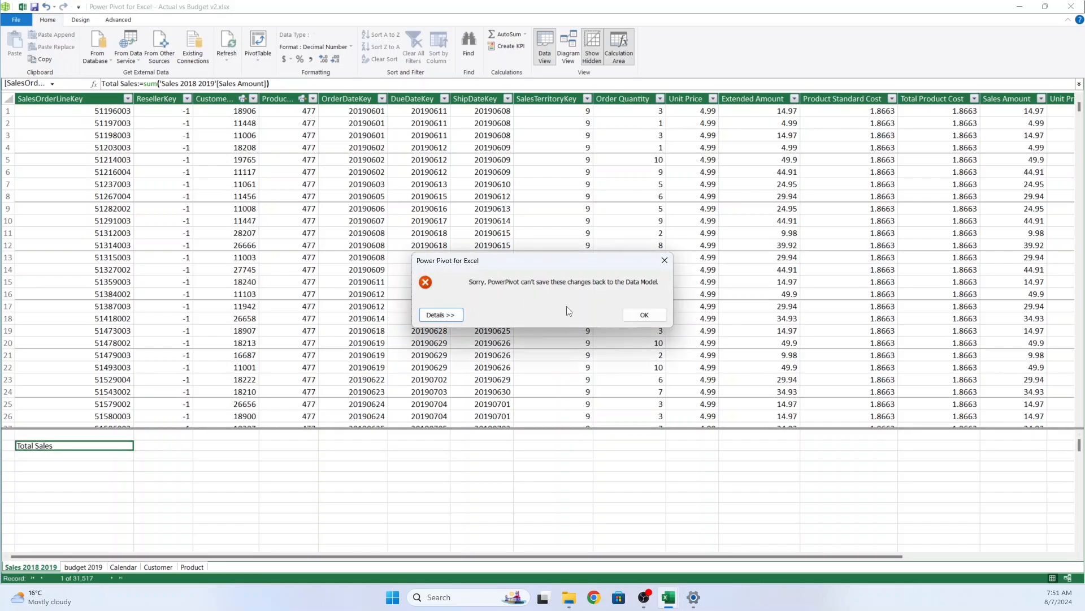
pyautogui.click(645, 314)
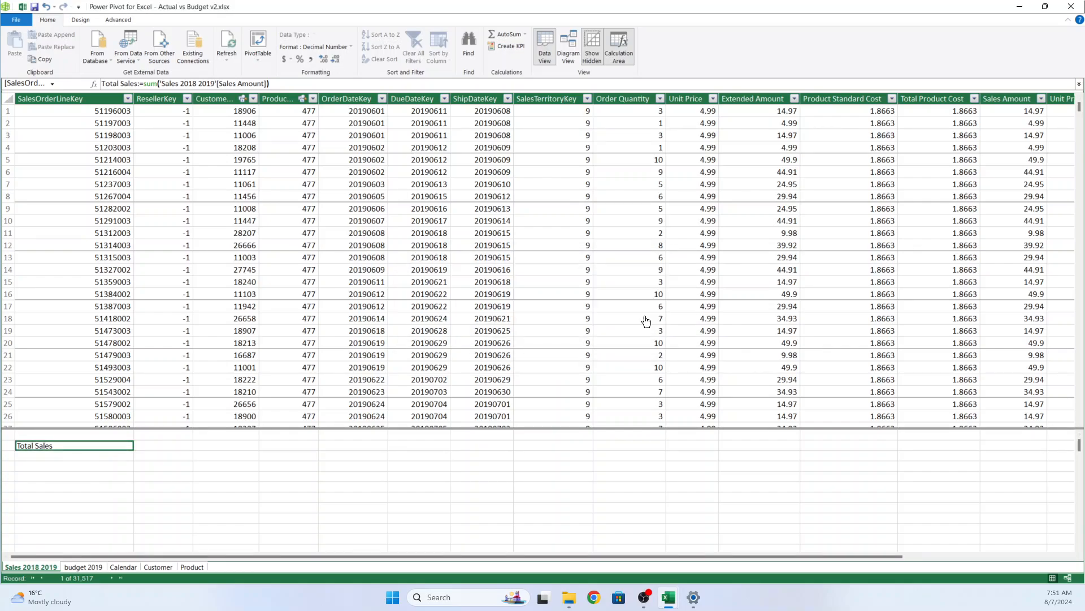
pyautogui.click(337, 58)
# Start a measure named Slaes Last Year two cells below Total Sales, using CALCULATE with [Total Sales] as its expression.
pyautogui.click(117, 479)
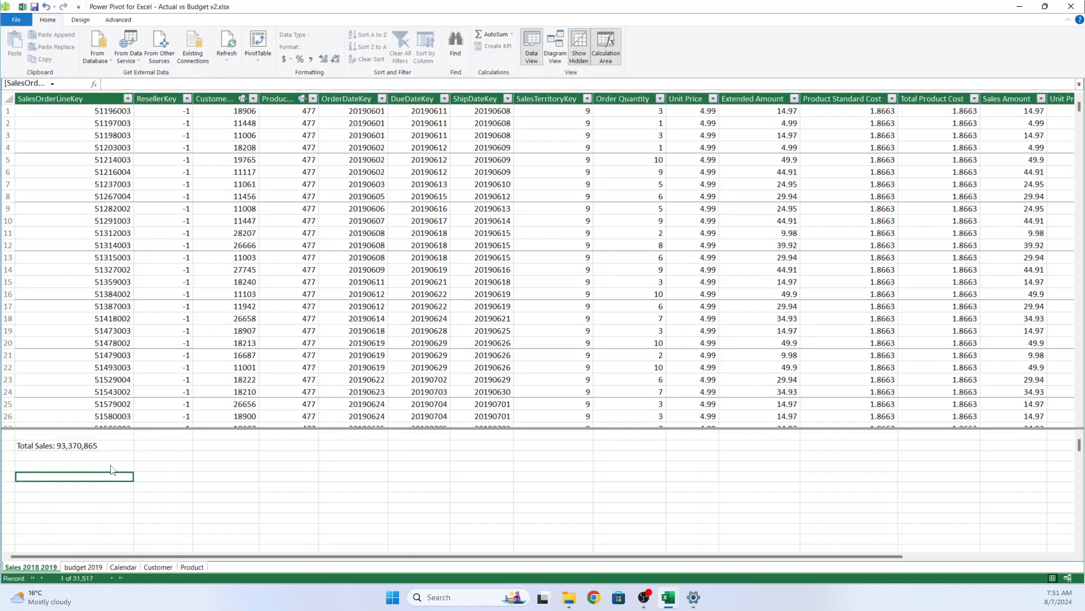
pyautogui.click(112, 468)
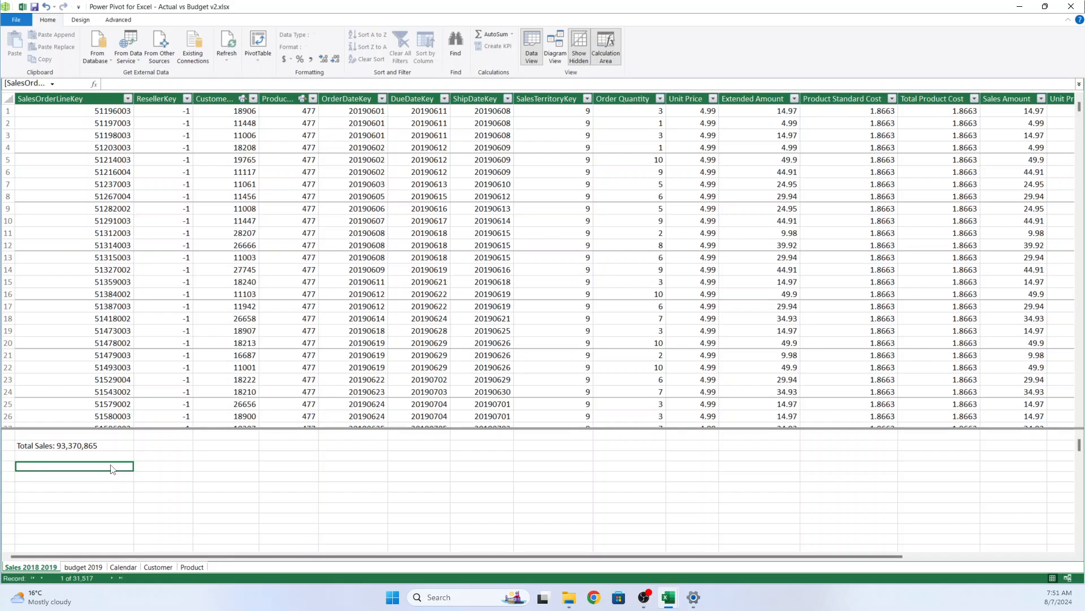
pyautogui.write('Slaes Last Year')
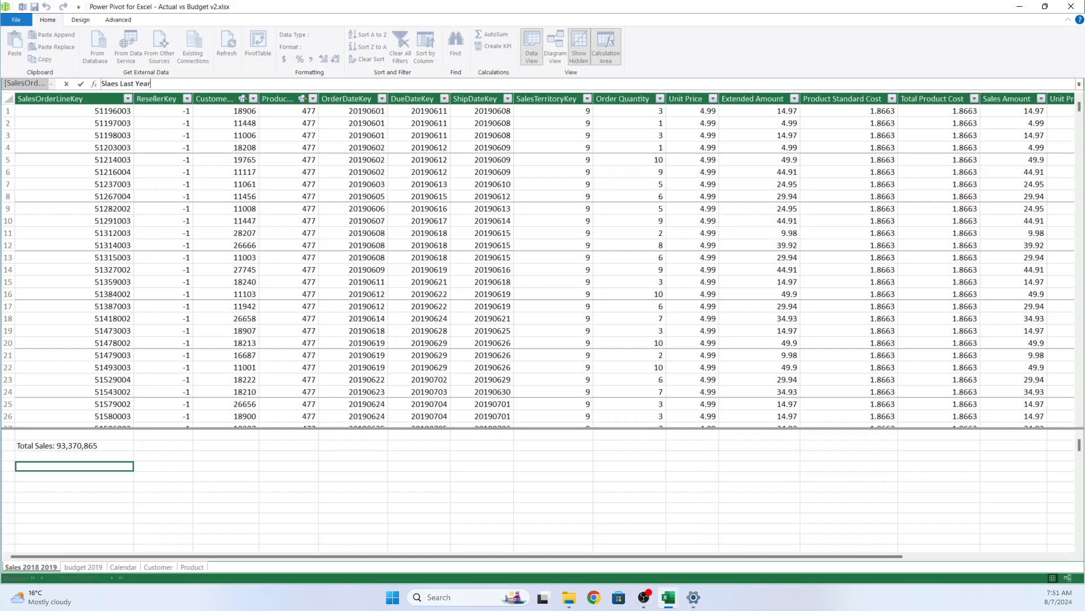
pyautogui.write(':=cal')
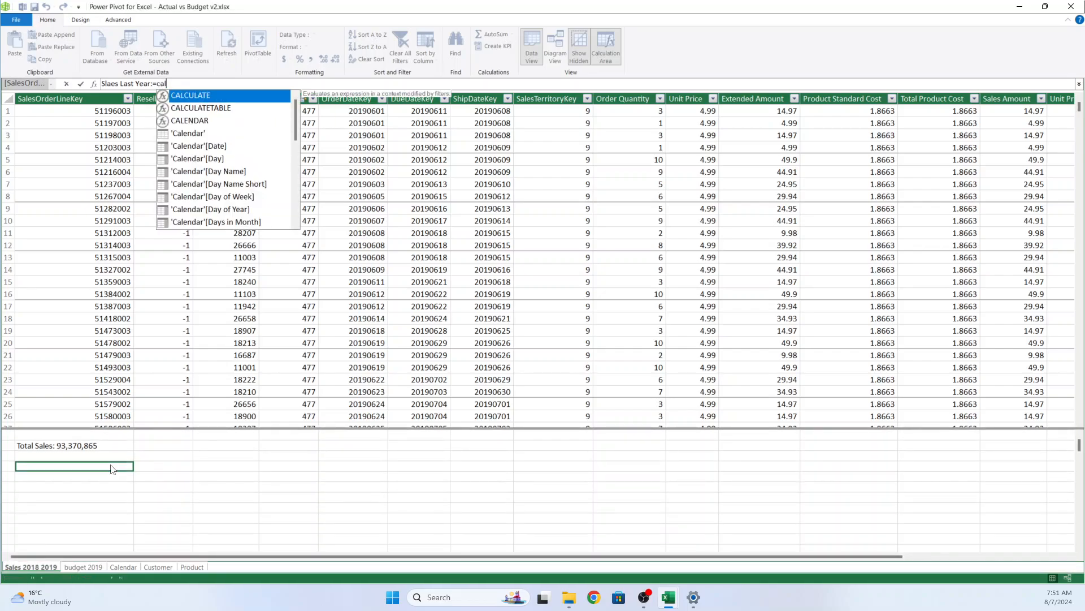
pyautogui.press('Tab')
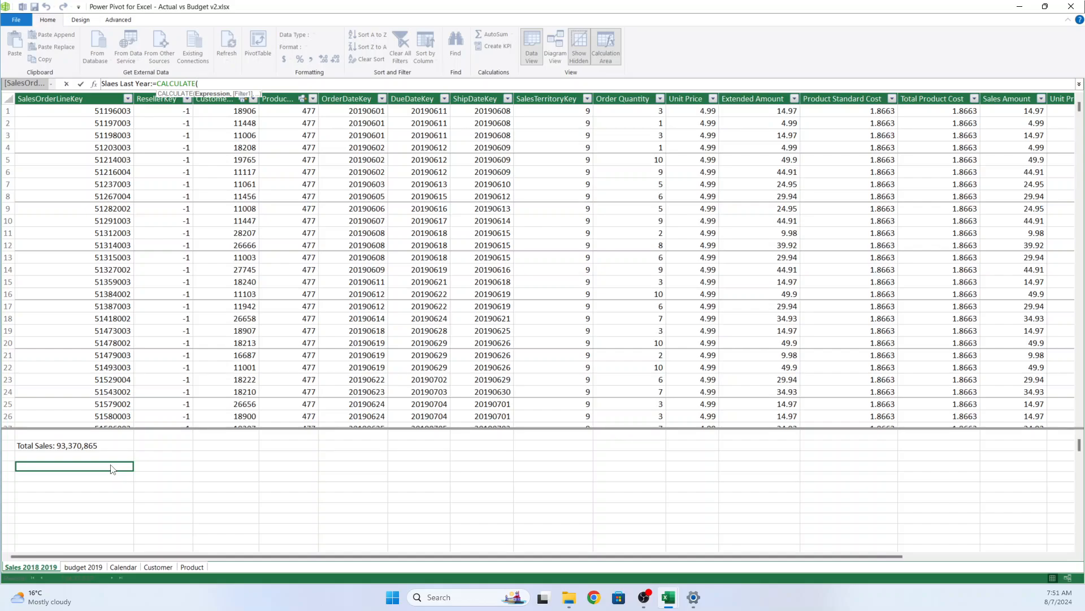
pyautogui.write('[ta')
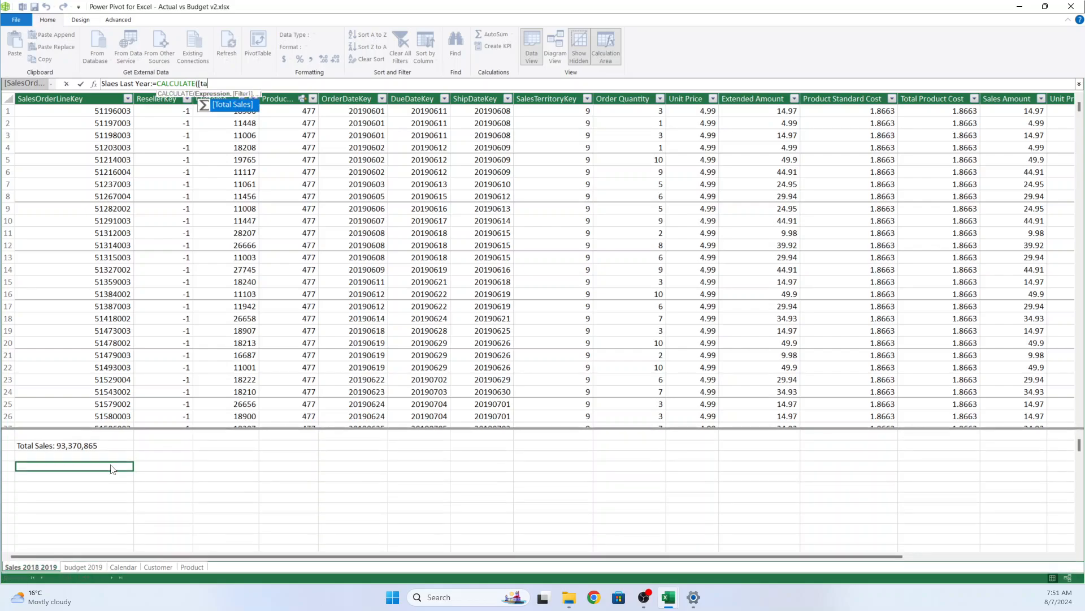
pyautogui.press('Tab')
pyautogui.write(', ')
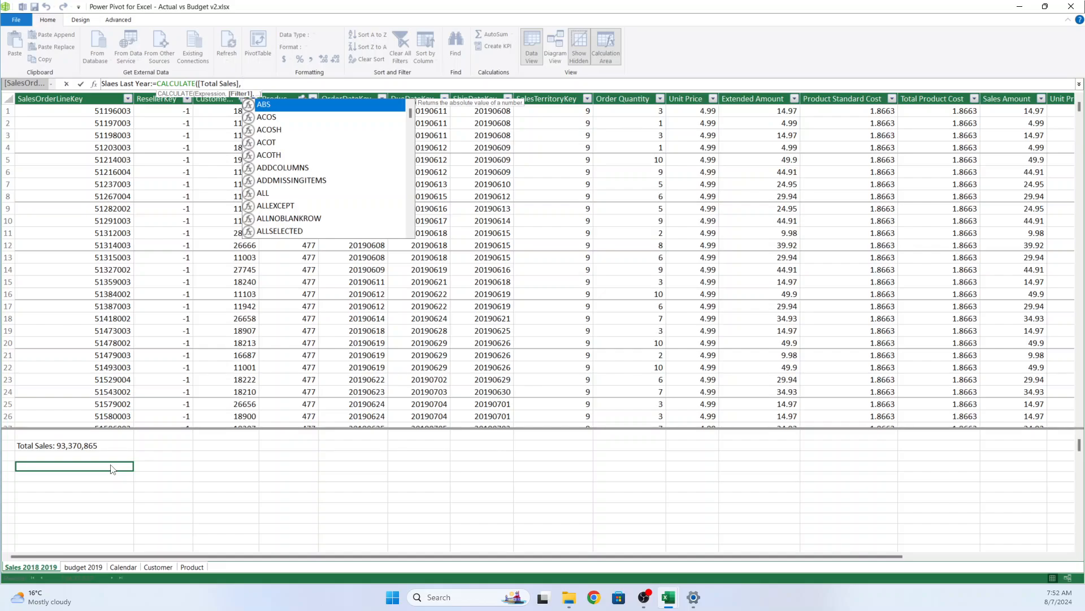
# Complete the CALCULATE formula with the filter SAMEPERIODLASTYEAR('Calendar'[Date]) and commit the measure.
pyautogui.write('sam')
pyautogui.press('Tab')
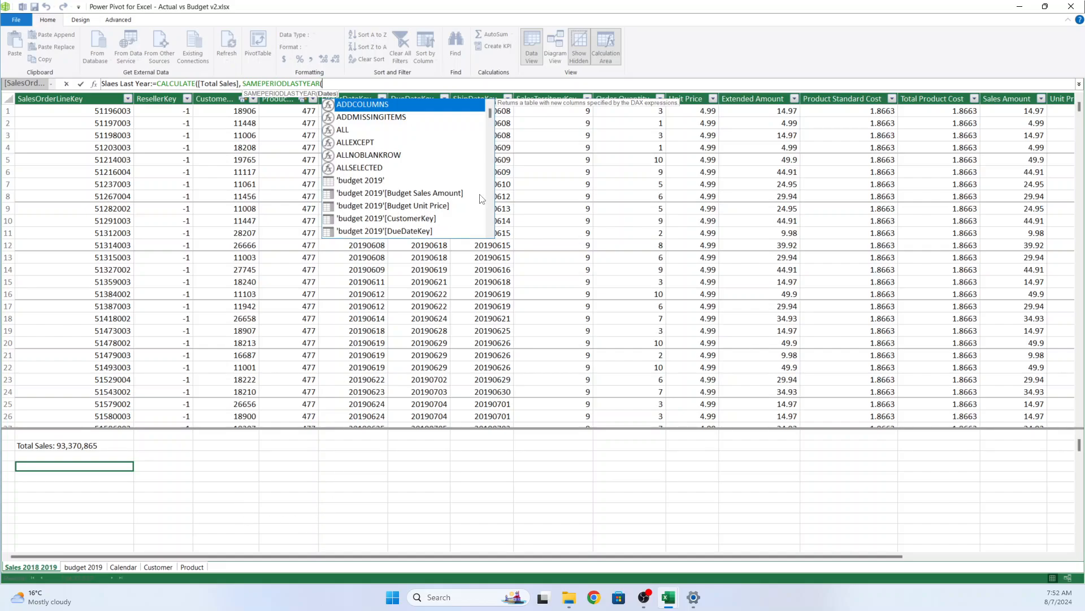
pyautogui.moveTo(490, 114); pyautogui.dragTo(496, 138)
pyautogui.scroll(3, 493, 133)
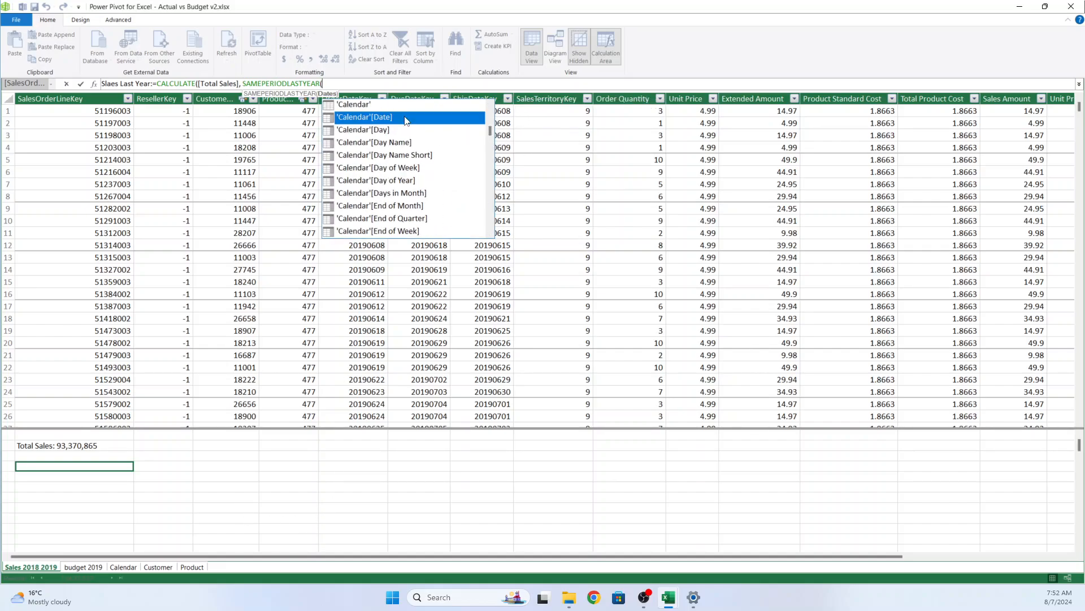
pyautogui.doubleClick(404, 117)
pyautogui.write(')')
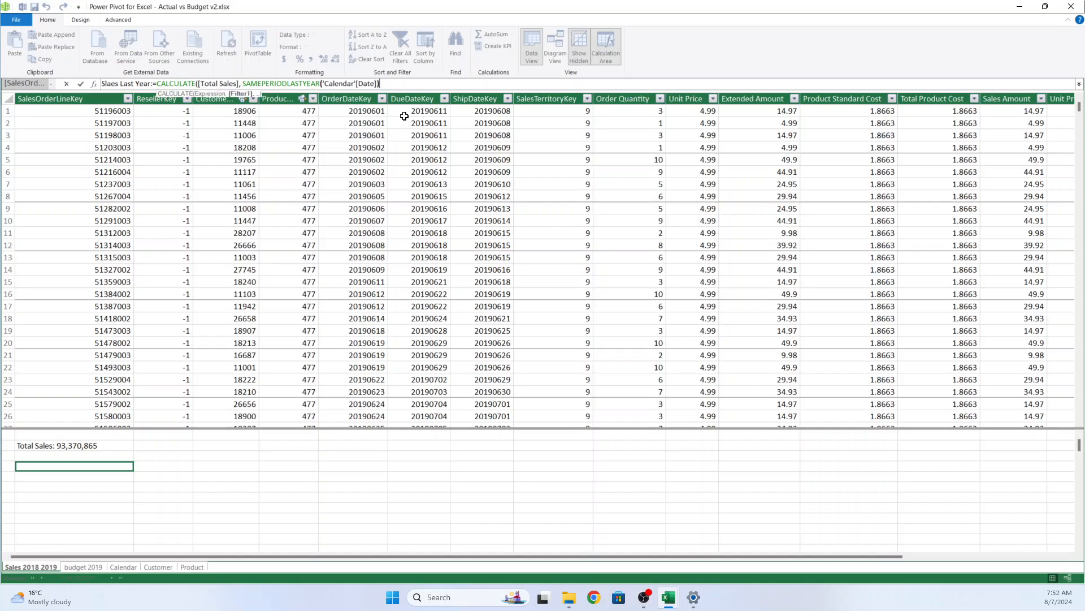
pyautogui.write(')')
pyautogui.press('Return')
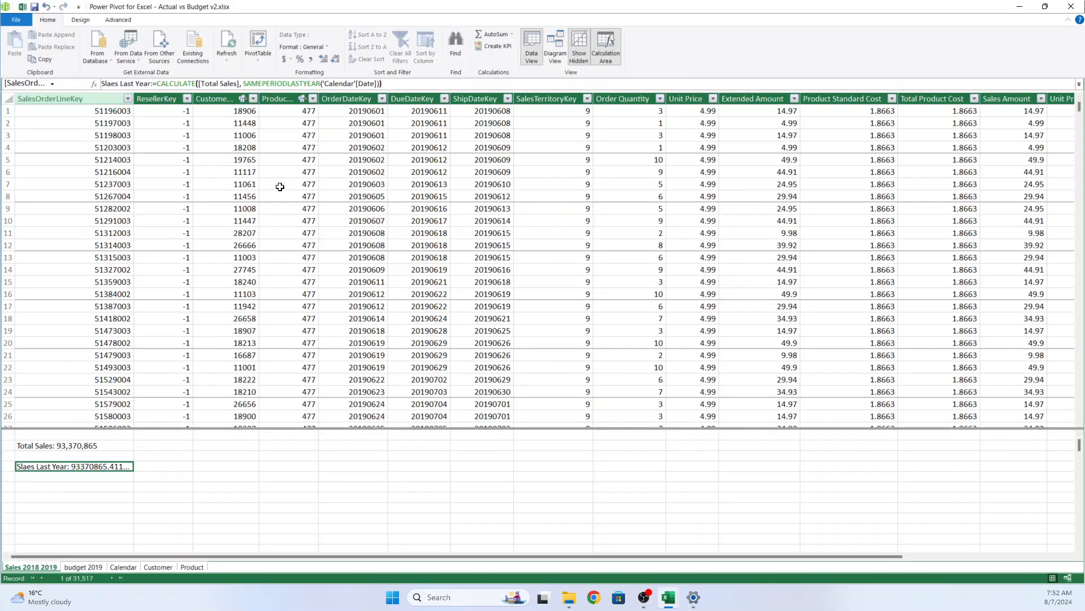
# Format the last-year sales measure as a decimal number with zero decimal places and thousands separators.
pyautogui.click(286, 47)
pyautogui.click(332, 73)
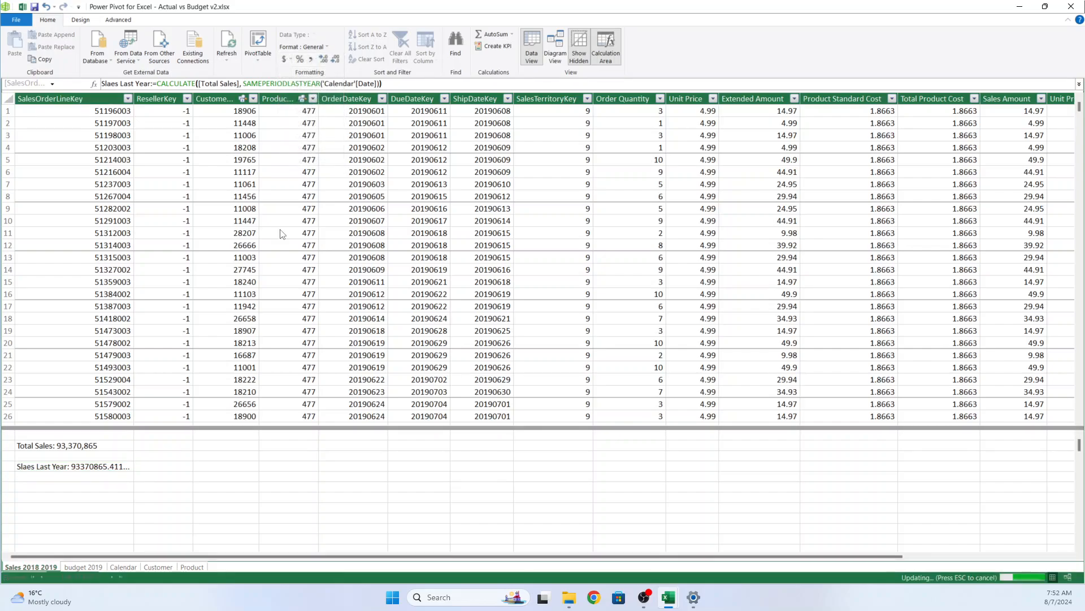
pyautogui.click(337, 59)
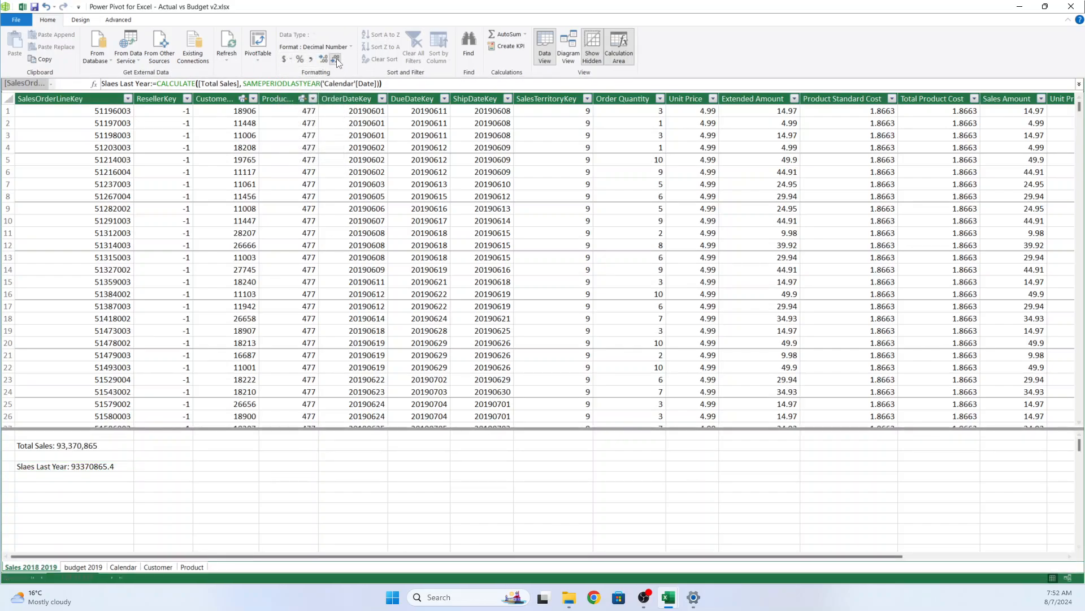
pyautogui.click(337, 59)
pyautogui.click(312, 61)
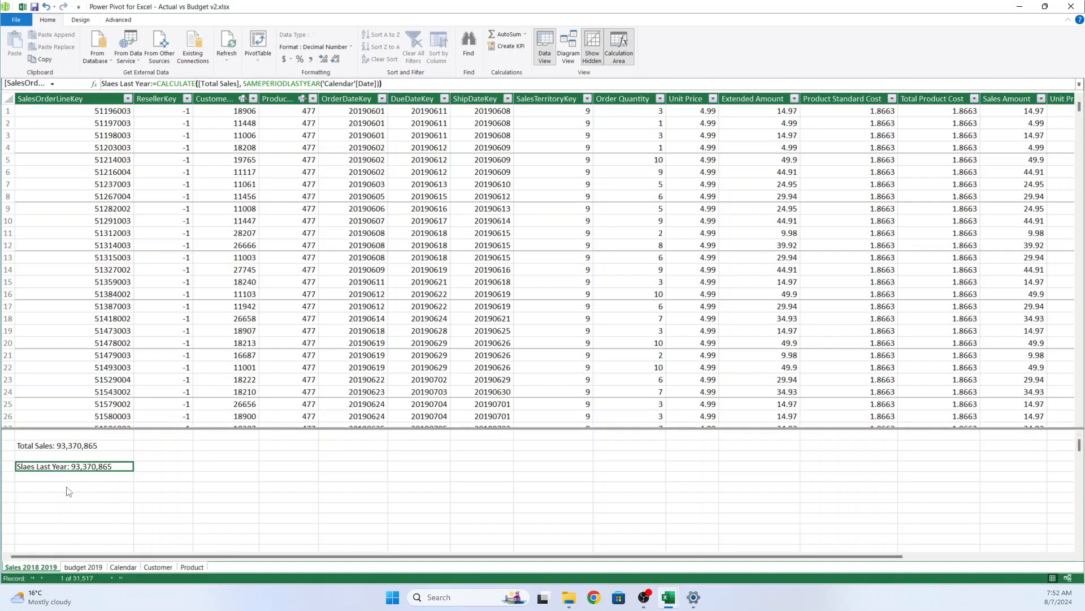
# Correct the spelling of the last-year measure's name to Sales Last Year.
pyautogui.click(111, 84)
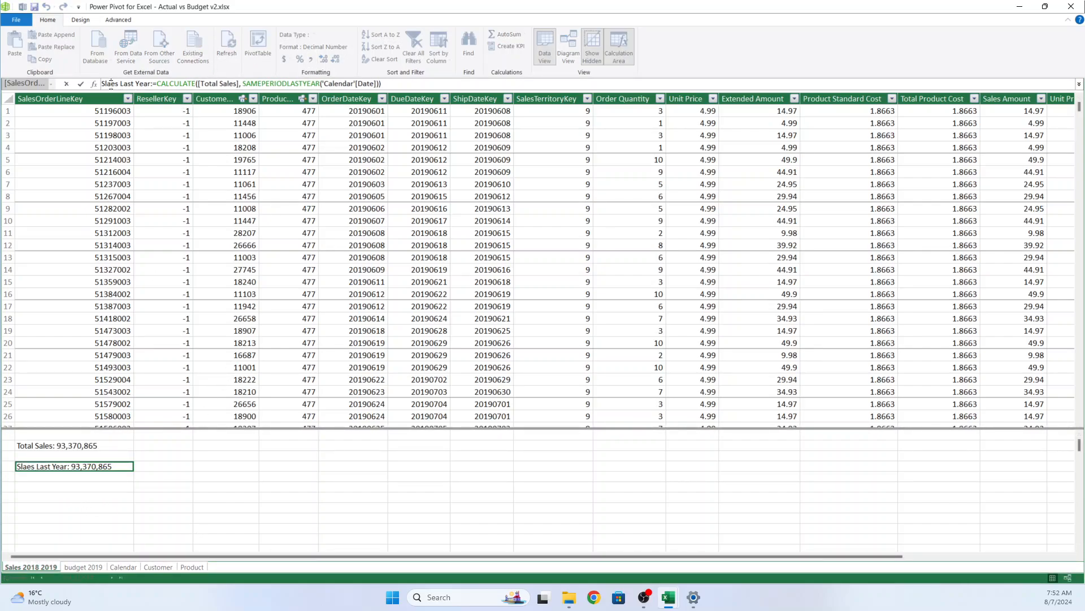
pyautogui.press('BackSpace')
pyautogui.press('BackSpace')
pyautogui.write('al')
pyautogui.press('Return')
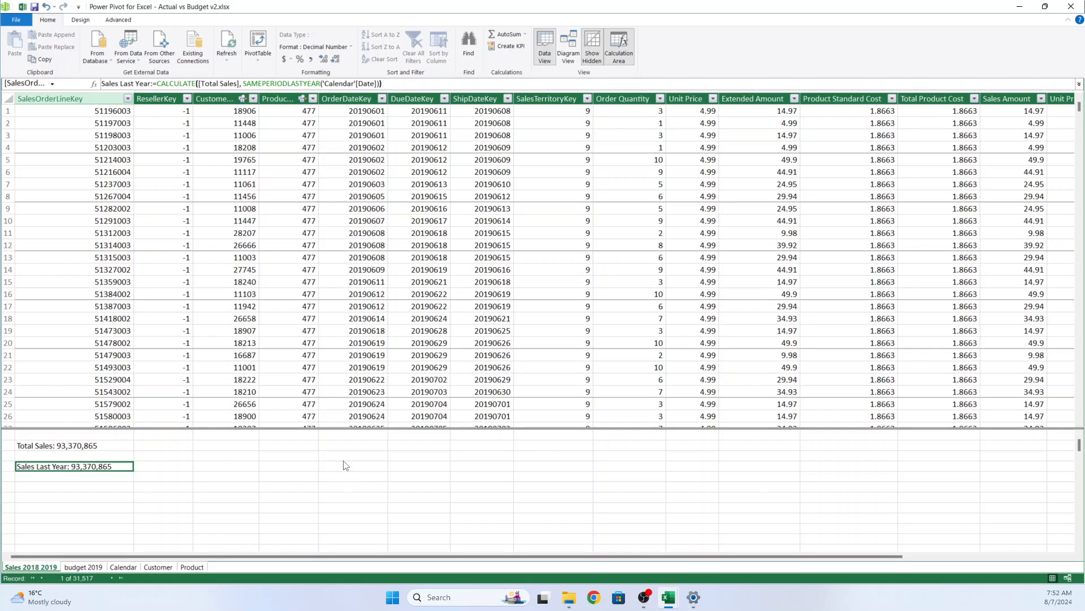
# In the budget 2019 table's calculation area, create the measure Budget Sales:=sum('budget 2019'[Budget Sales Amount]) below the SalesOrderLineKey column.
pyautogui.click(81, 566)
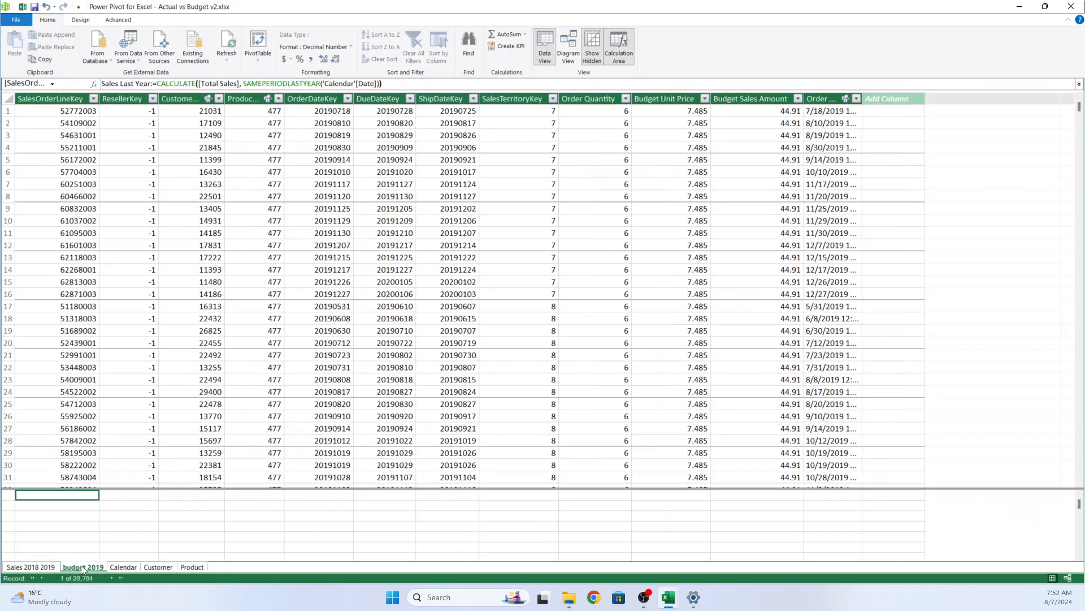
pyautogui.click(82, 505)
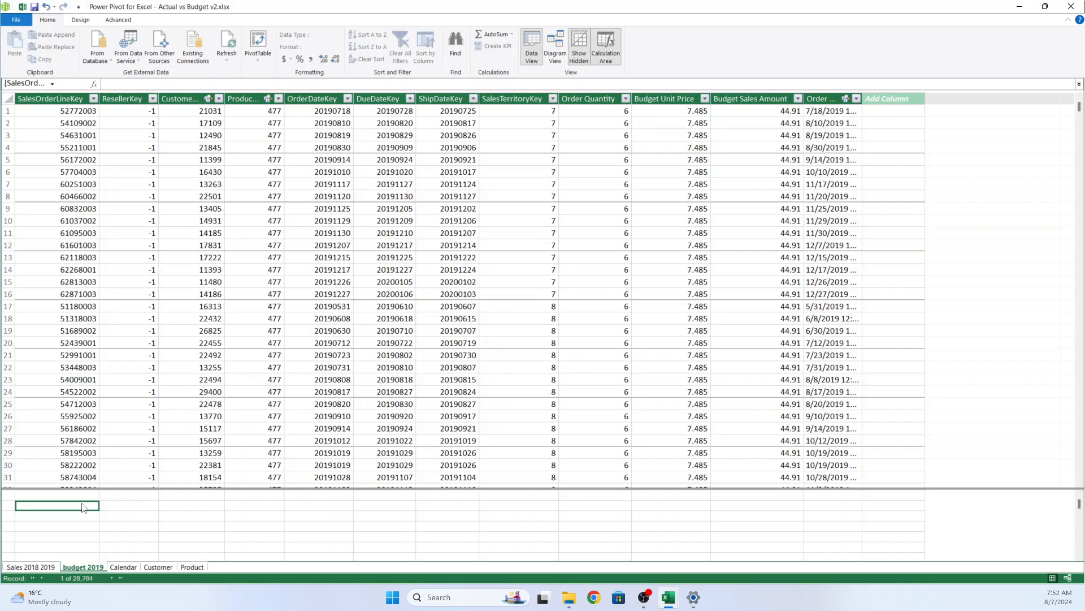
pyautogui.write('BUsdgt')
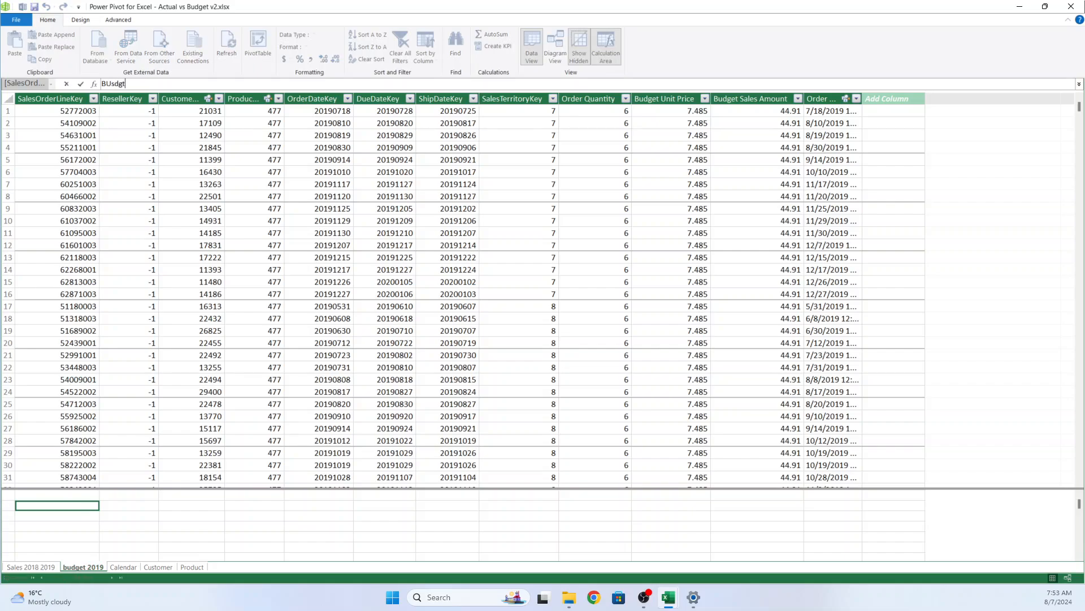
pyautogui.press('BackSpace')
pyautogui.press('BackSpace')
pyautogui.press('BackSpace')
pyautogui.write('udget Sak')
pyautogui.write('es:=sum(')
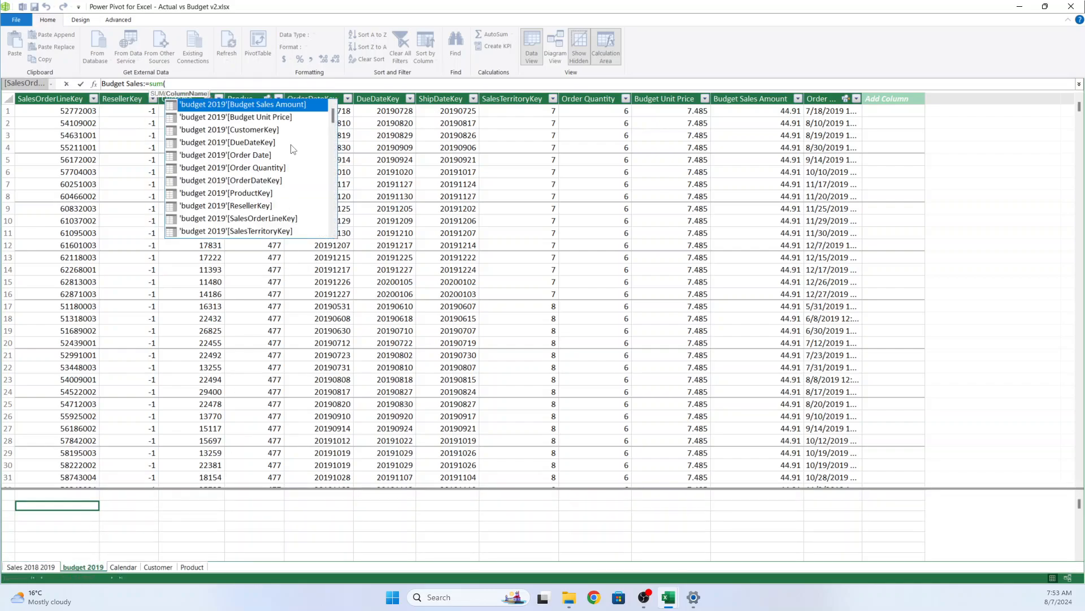
pyautogui.press('Tab')
pyautogui.write(')')
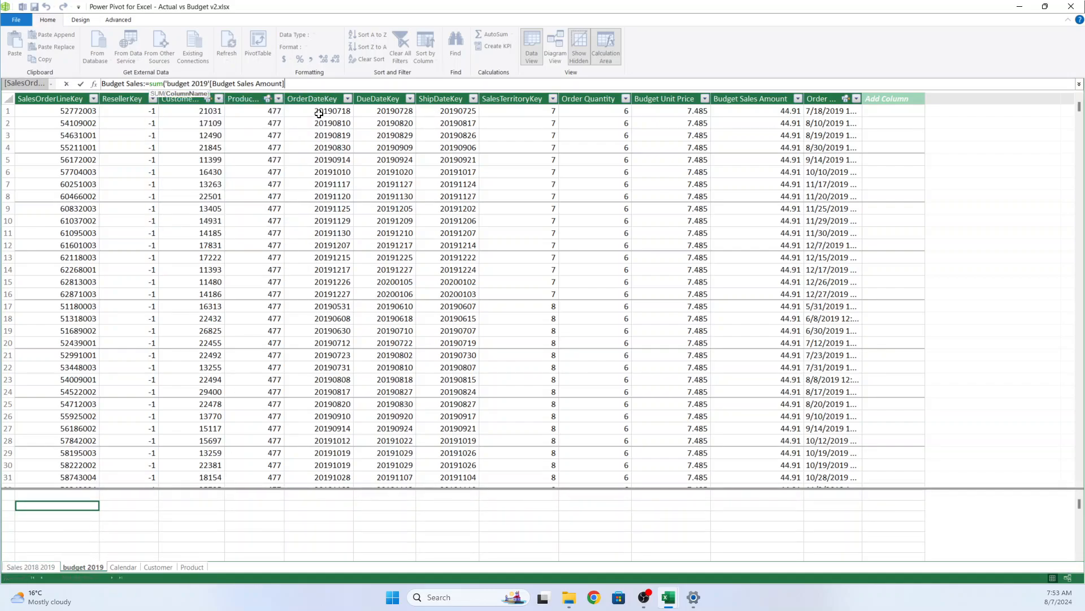
pyautogui.press('Return')
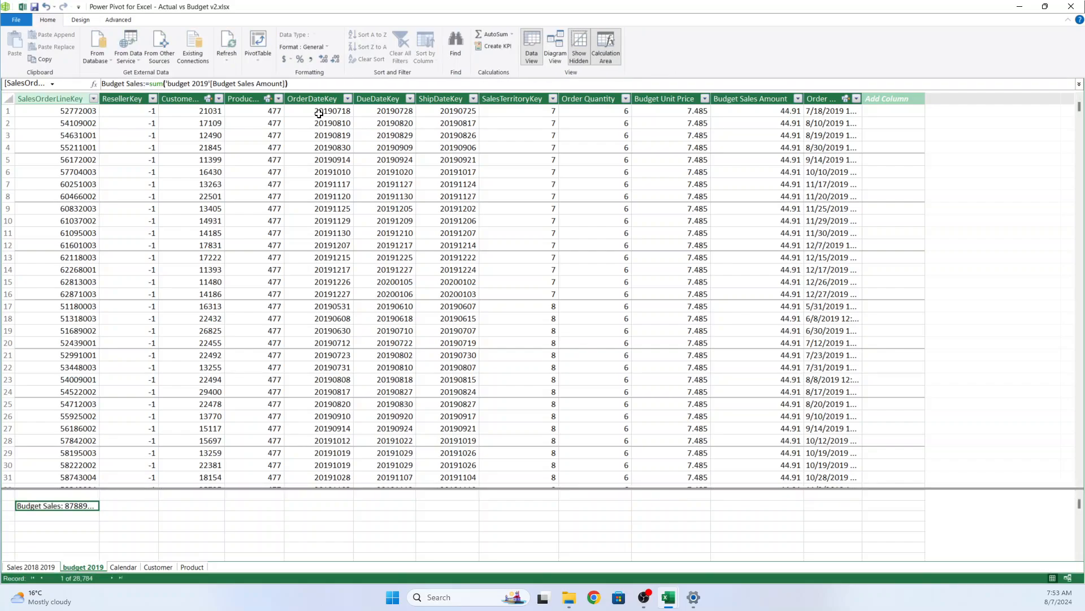
# Format the Budget Sales measure with thousands separators and zero decimal places, widening the SalesOrderLineKey column to fit it.
pyautogui.click(312, 59)
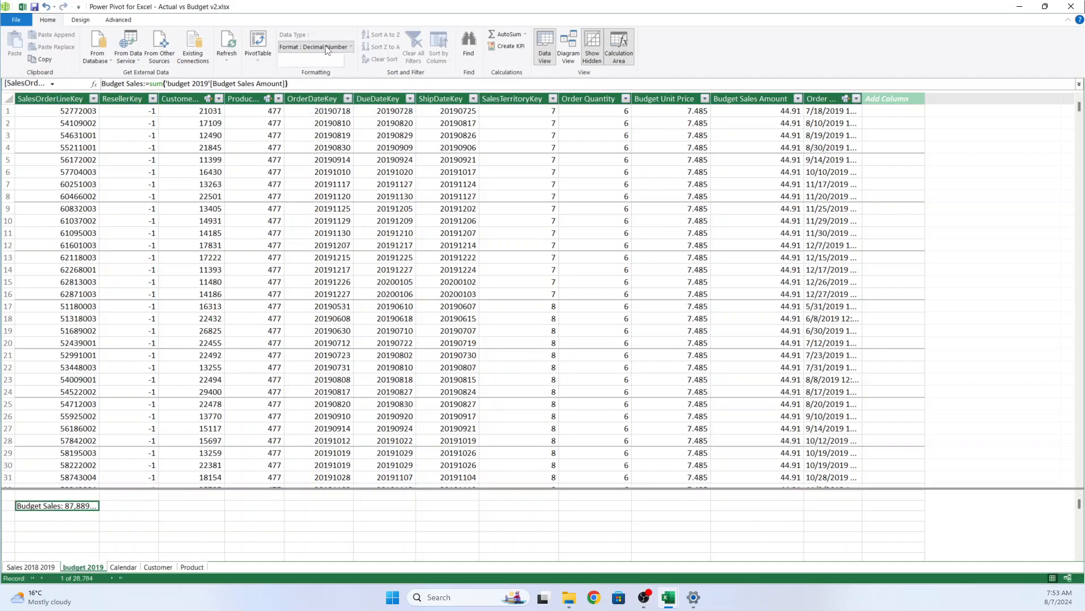
pyautogui.click(336, 59)
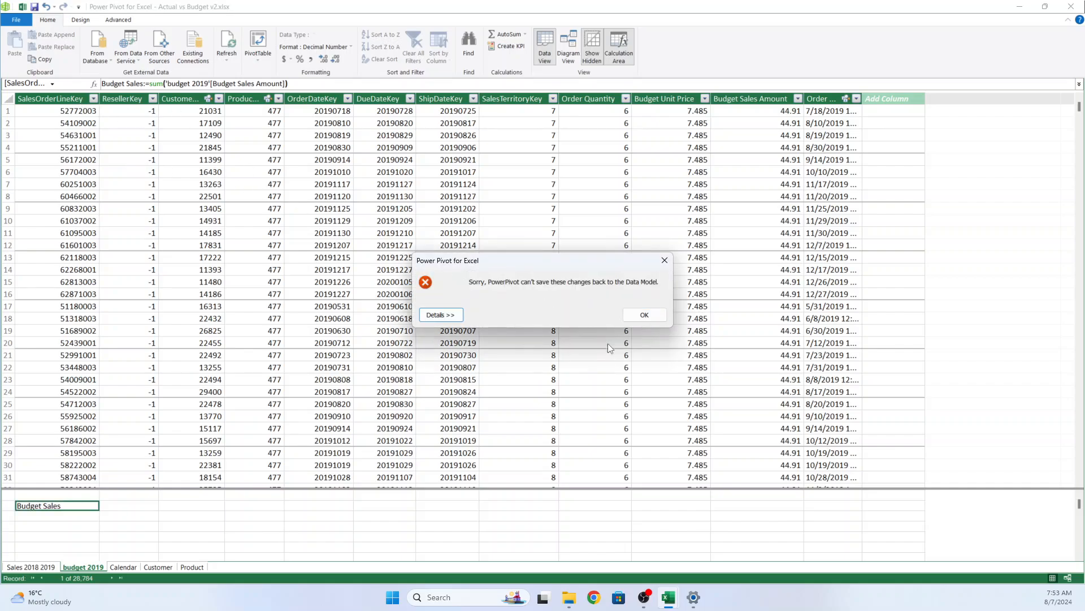
pyautogui.click(643, 315)
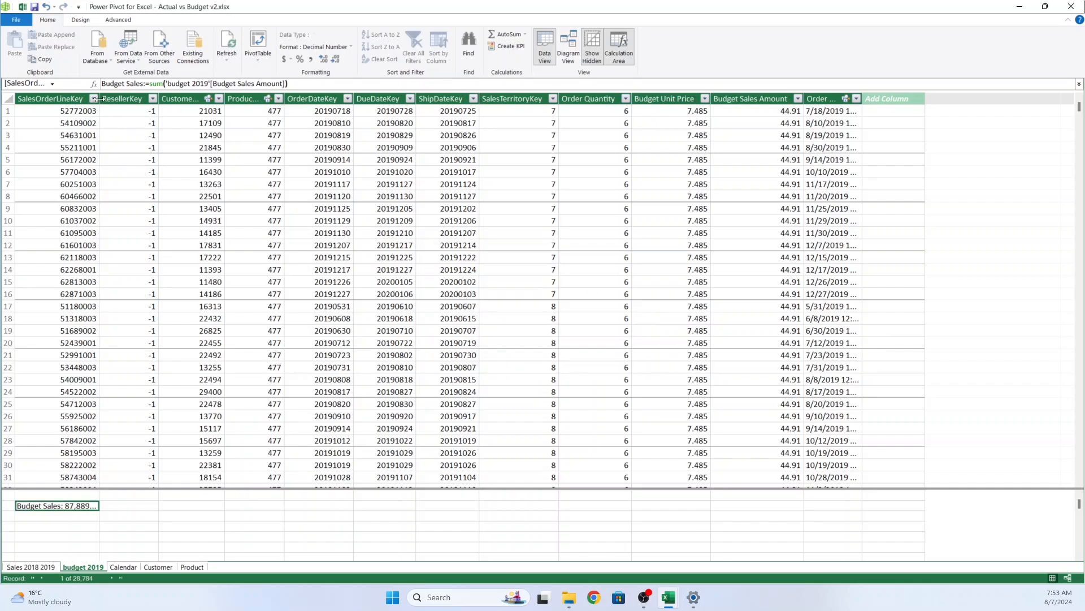
pyautogui.moveTo(100, 99); pyautogui.dragTo(156, 100)
pyautogui.click(337, 60)
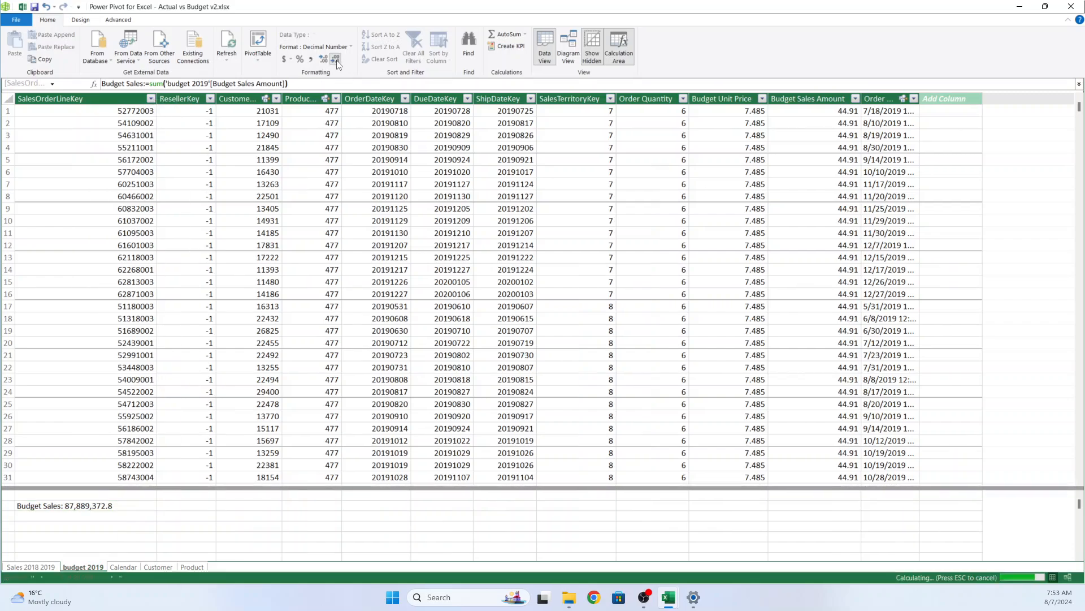
# Start a measure named A%B two cells below Budget Sales, using the DIVIDE function.
pyautogui.click(88, 528)
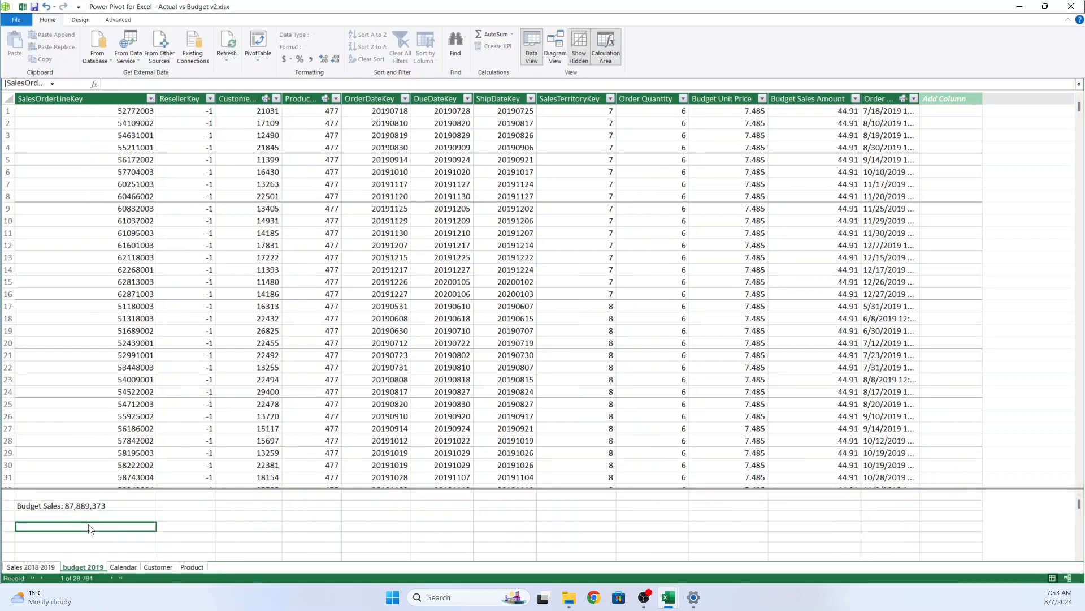
pyautogui.write('A/')
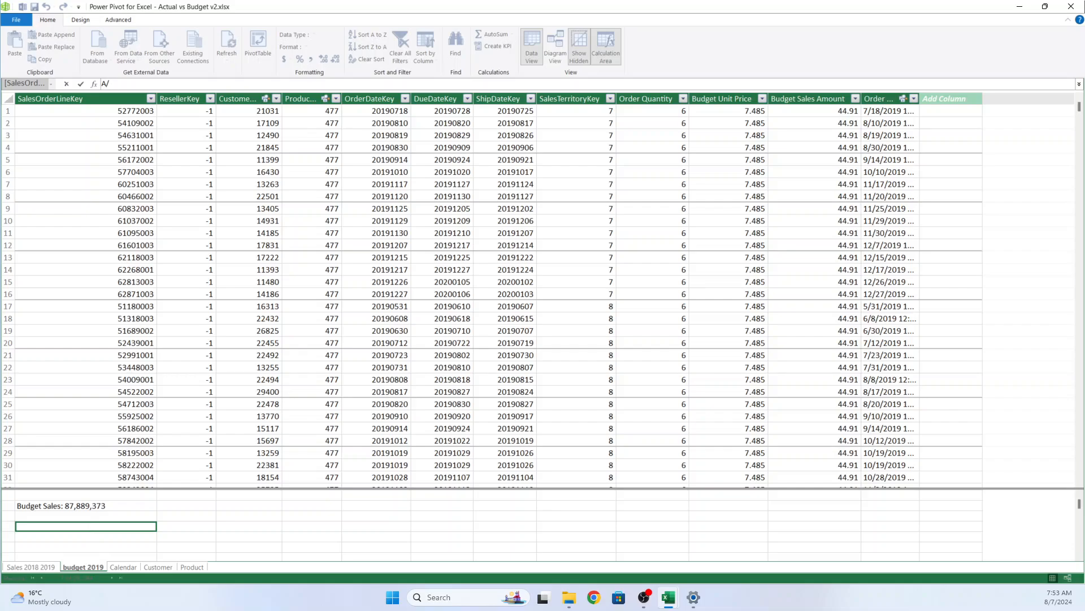
pyautogui.write('%B:=')
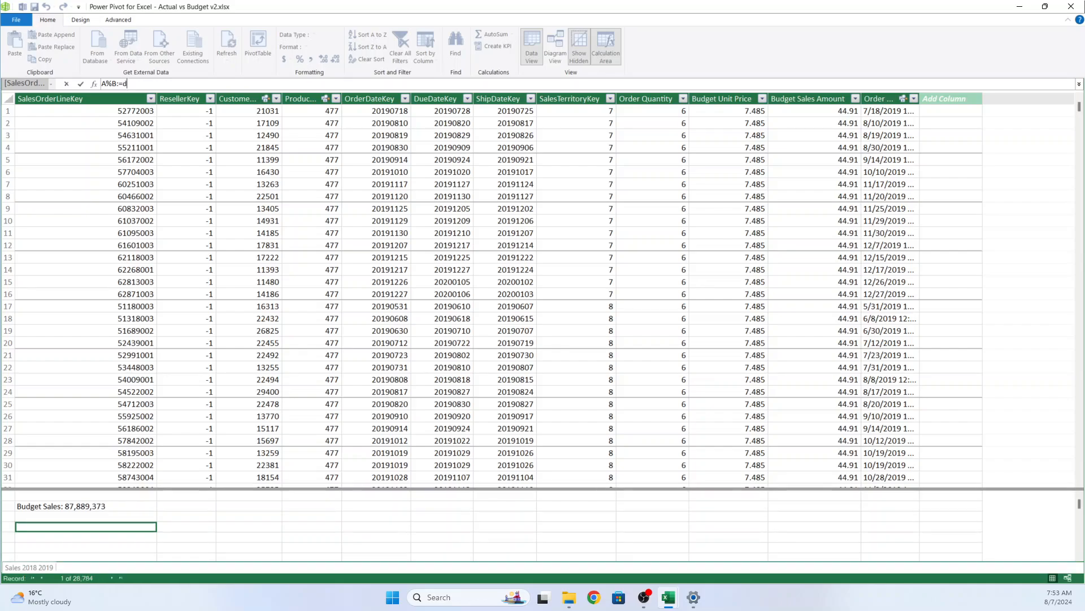
pyautogui.write('di')
pyautogui.press('Down')
pyautogui.press('Down')
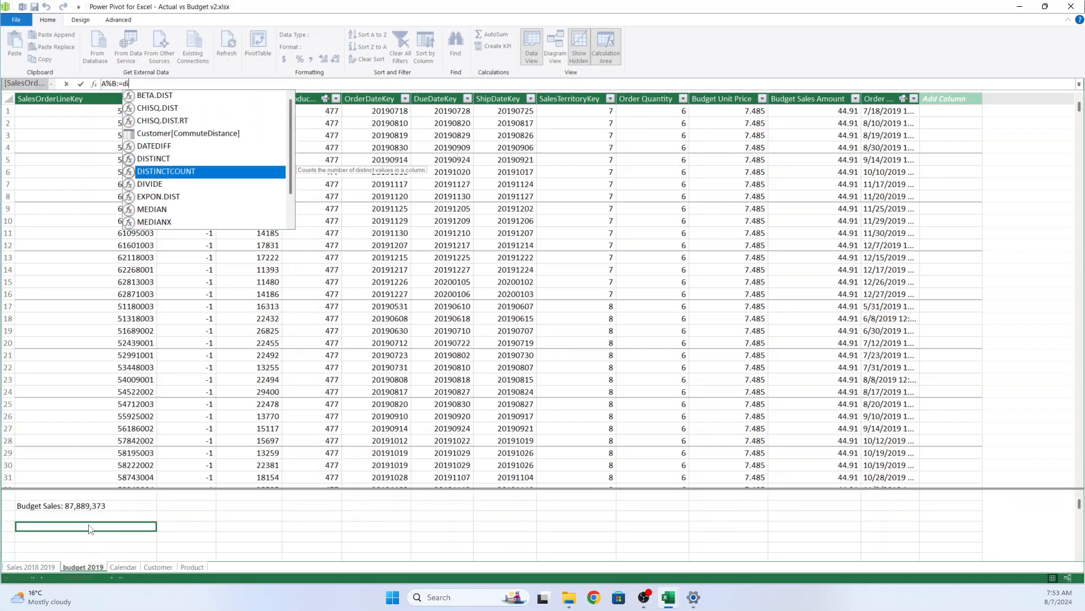
pyautogui.press('Tab')
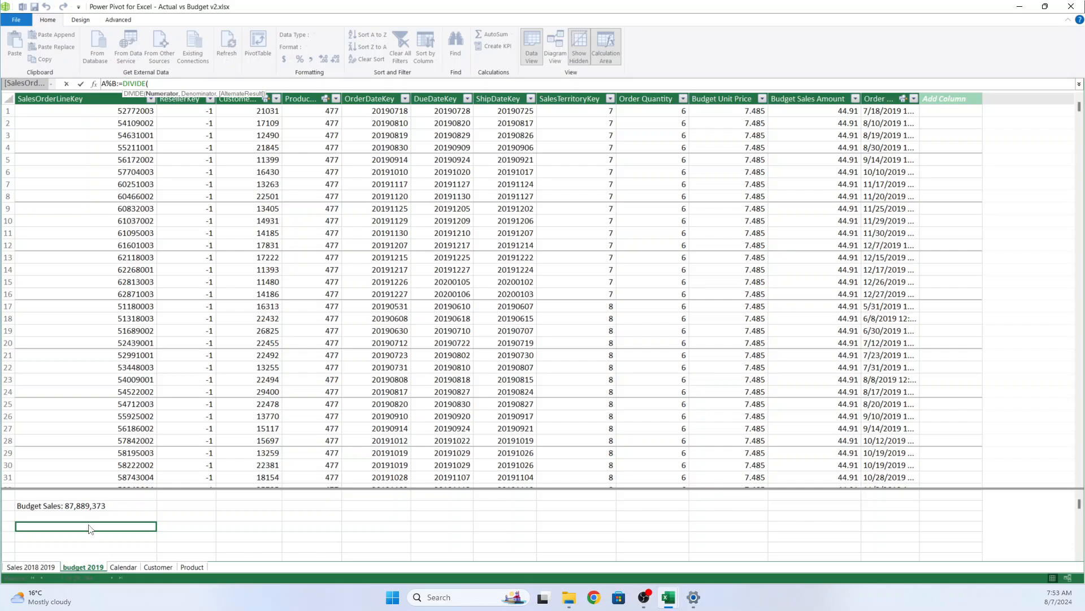
# Complete the measure formula as A%B:=DIVIDE([Total Sales],[Budget Sales],0)-1.
pyautogui.write('[a')
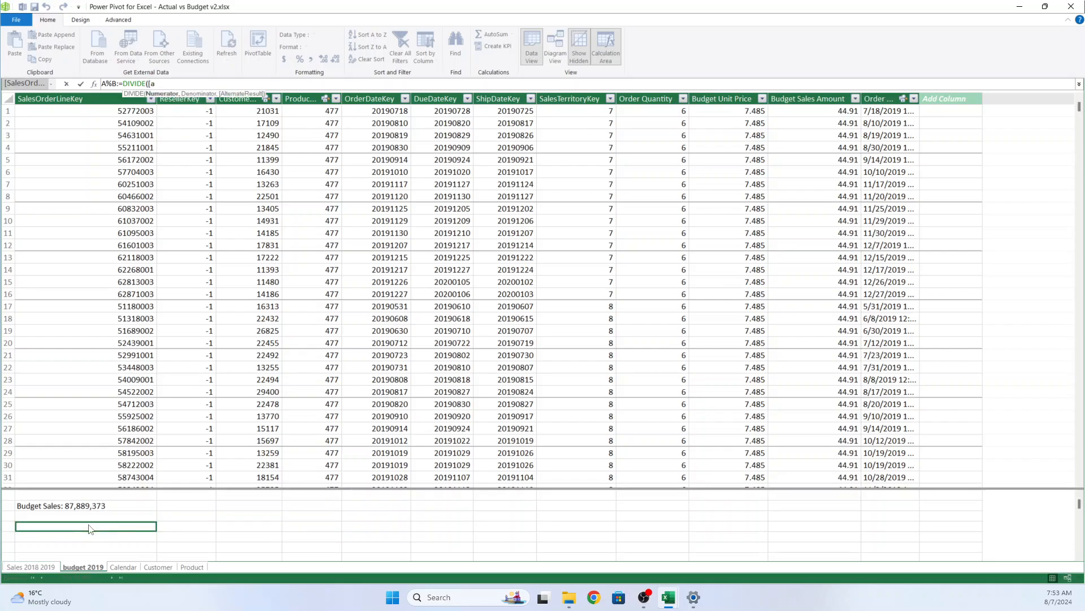
pyautogui.press('BackSpace')
pyautogui.write('A')
pyautogui.write('c')
pyautogui.press('BackSpace')
pyautogui.press('BackSpace')
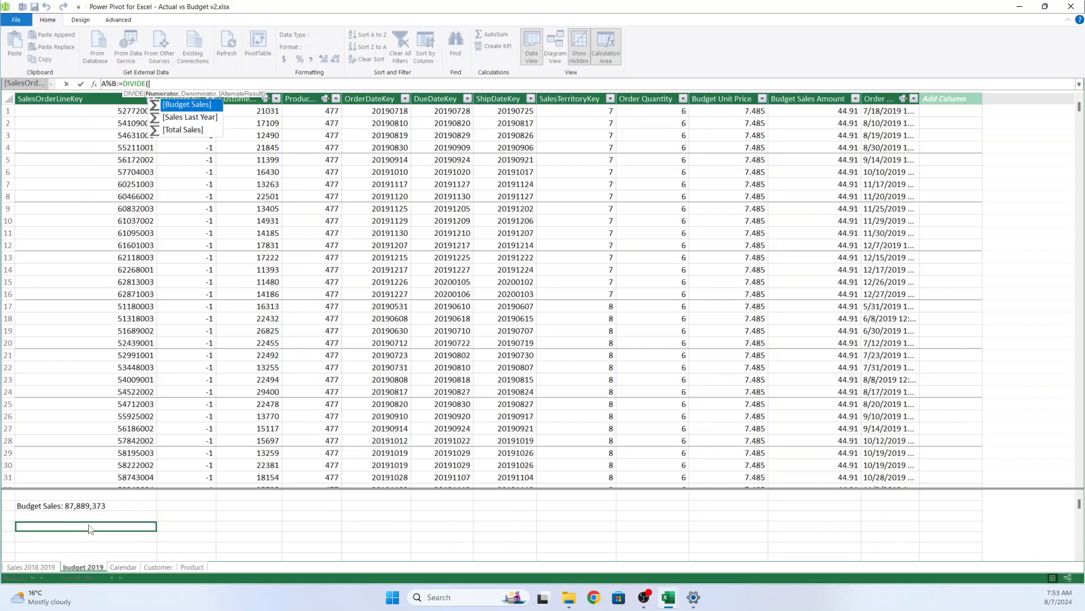
pyautogui.press('Down')
pyautogui.press('Down')
pyautogui.press('Tab')
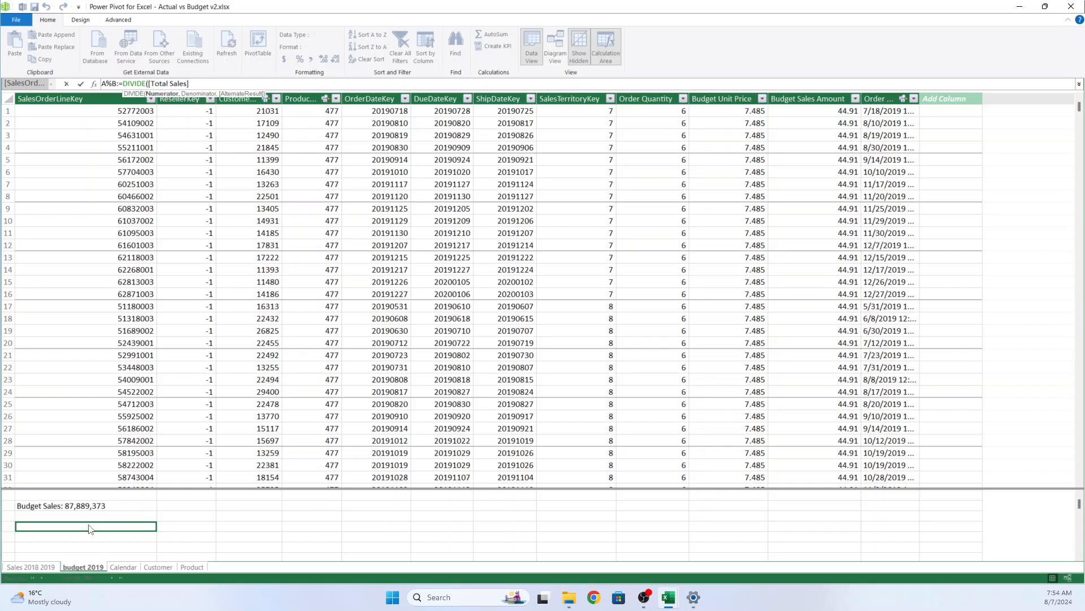
pyautogui.write(',')
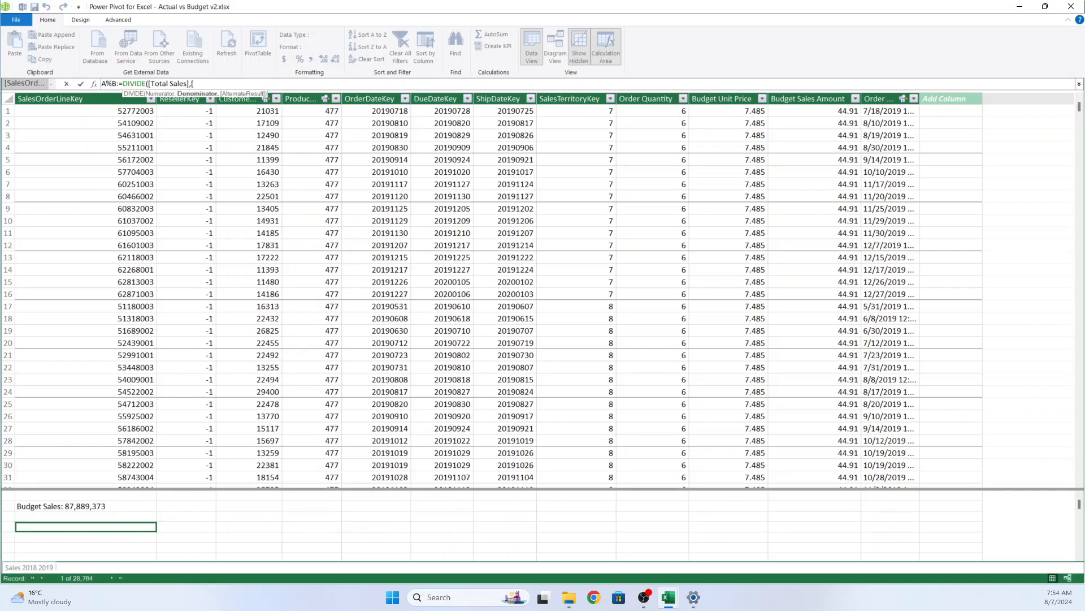
pyautogui.write('[')
pyautogui.press('Tab')
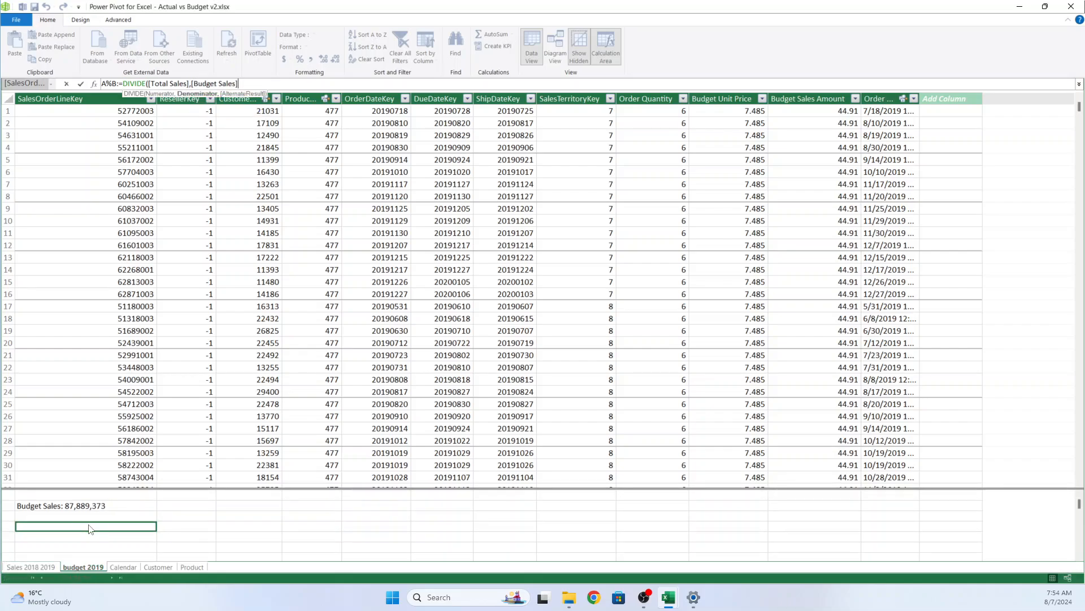
pyautogui.write(',0)')
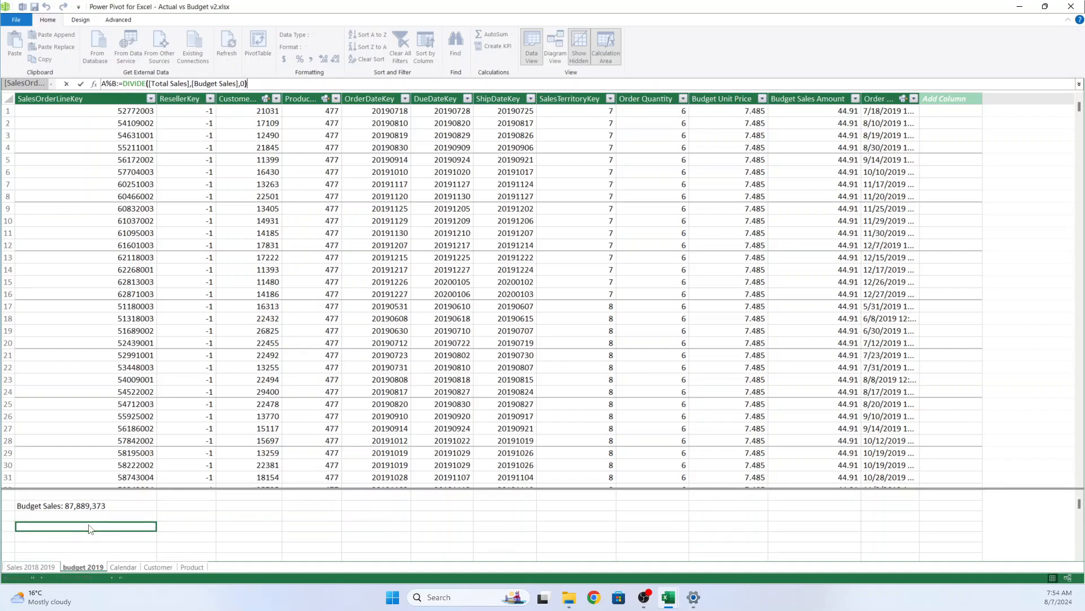
pyautogui.write('-')
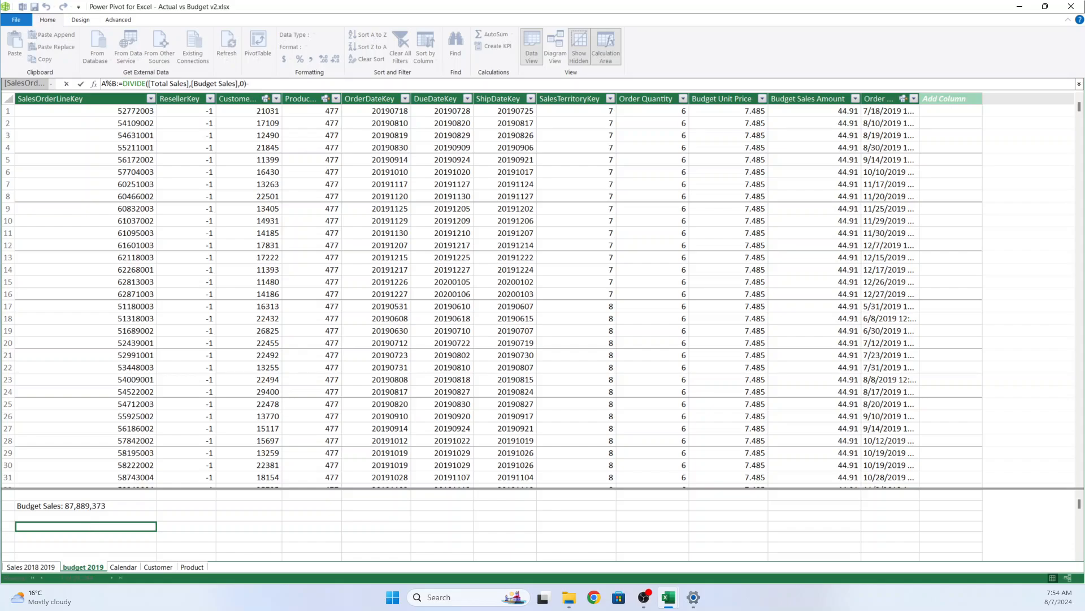
pyautogui.write('1')
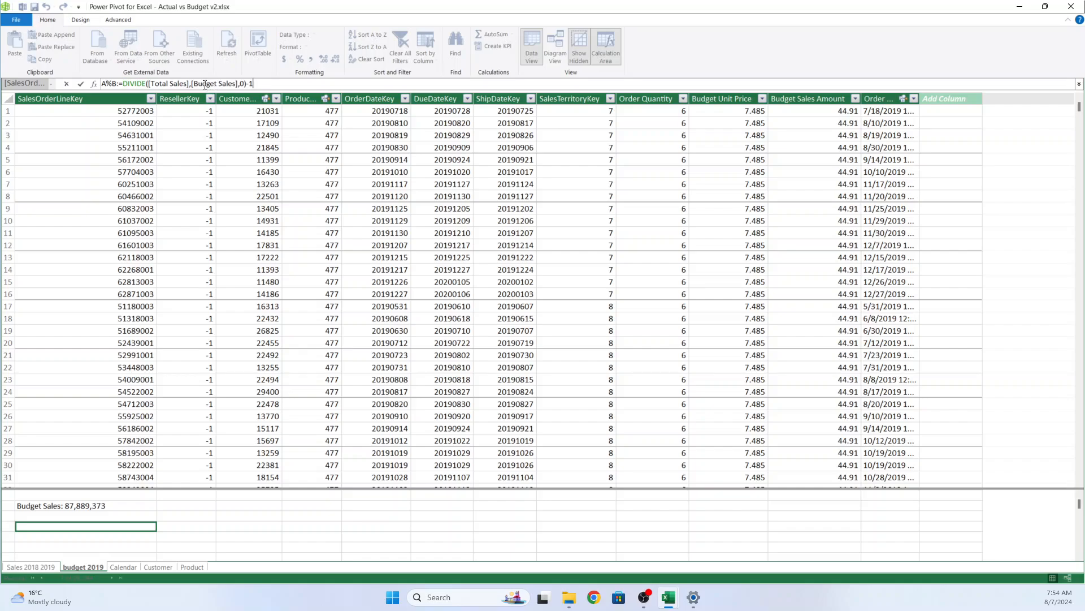
pyautogui.press('Return')
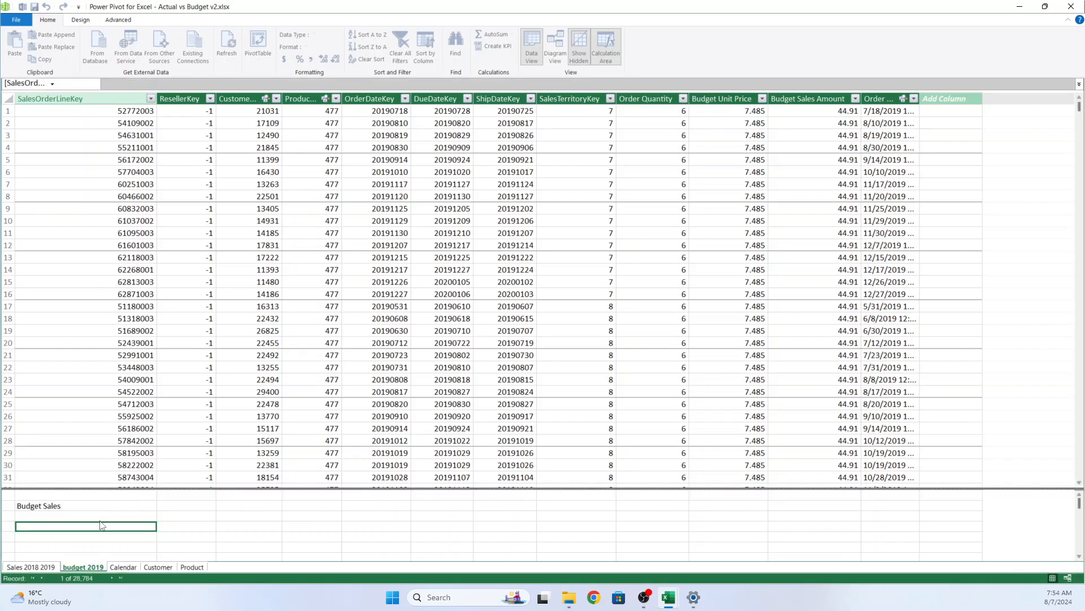
# Format the A%B measure as a percentage with zero decimal places.
pyautogui.click(300, 60)
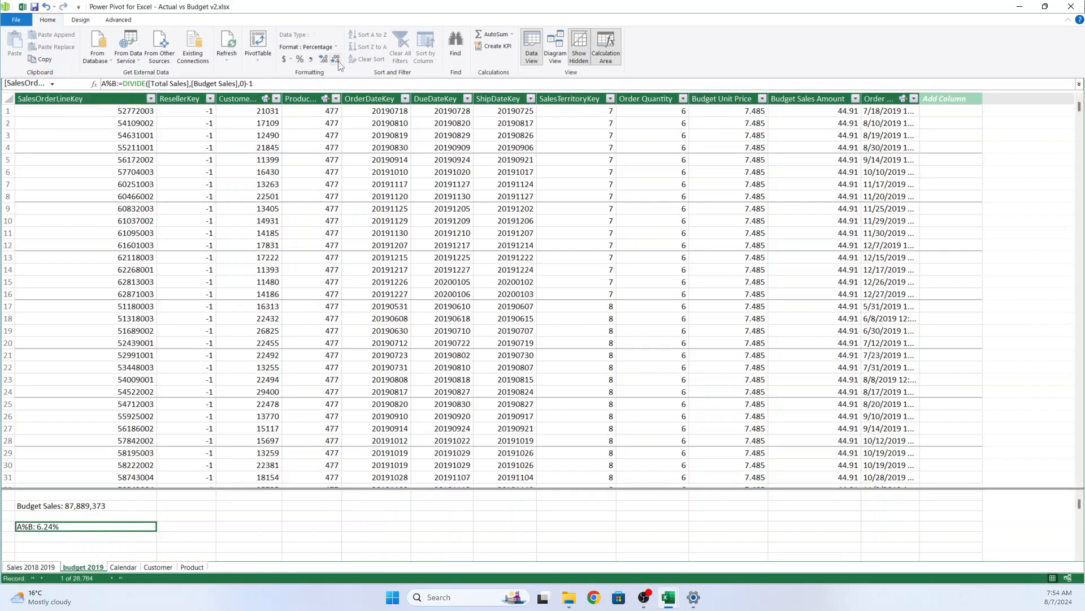
pyautogui.click(337, 59)
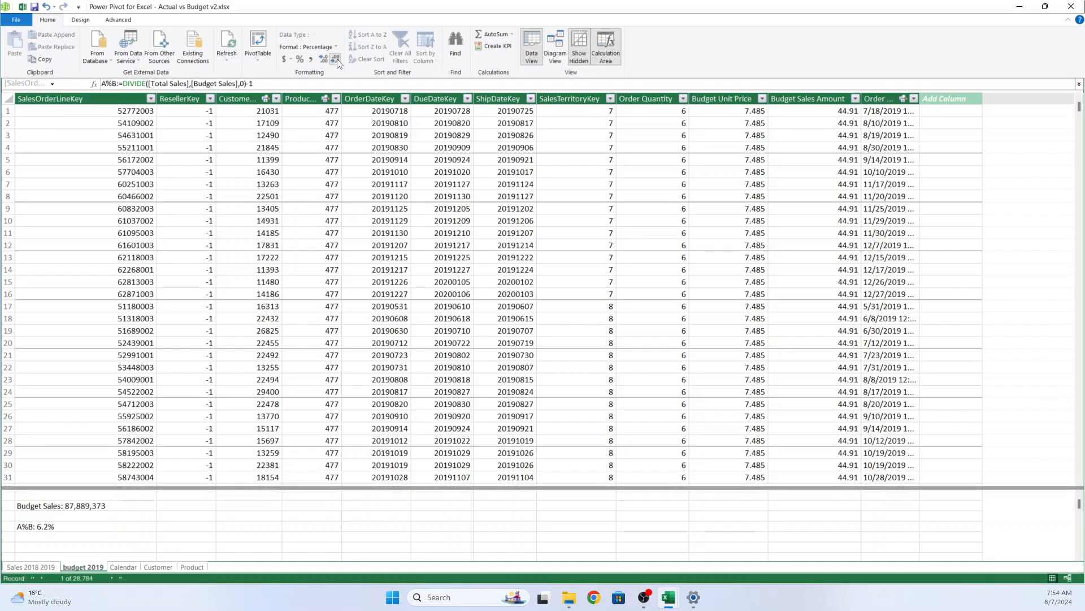
pyautogui.click(337, 60)
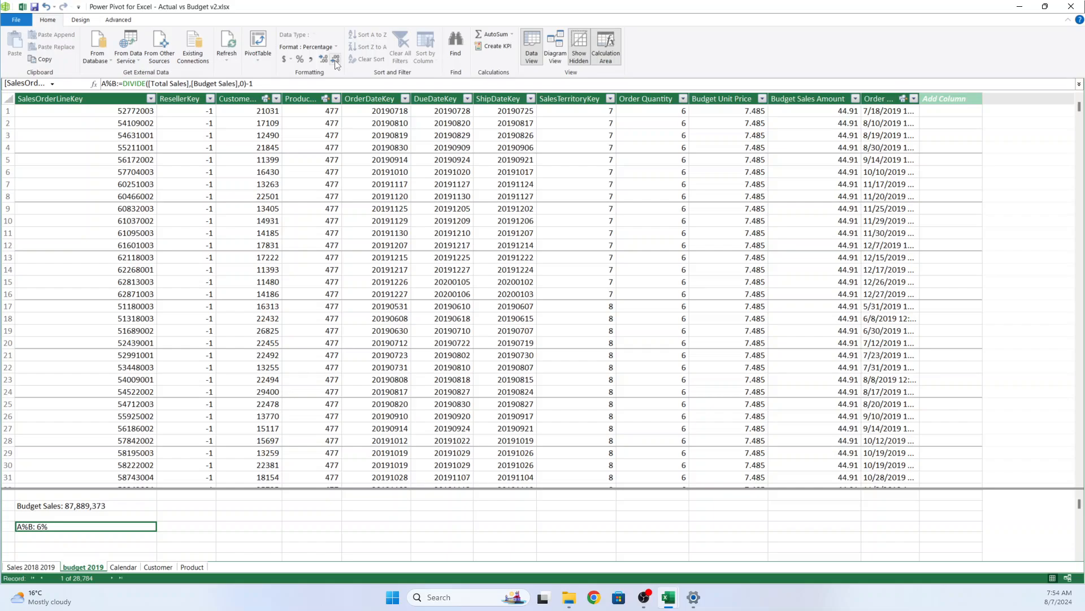
# Switch to the Actual vs Budget v2 workbook and insert a PivotTable from the data model at cell B2 of Sheet1.
pyautogui.moveTo(669, 598)
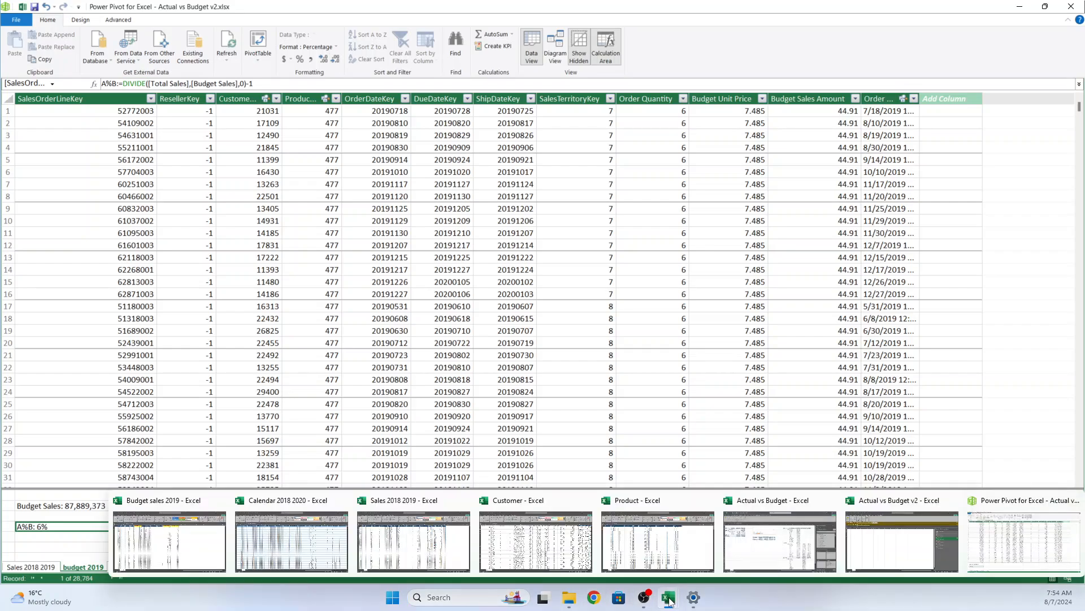
pyautogui.click(887, 558)
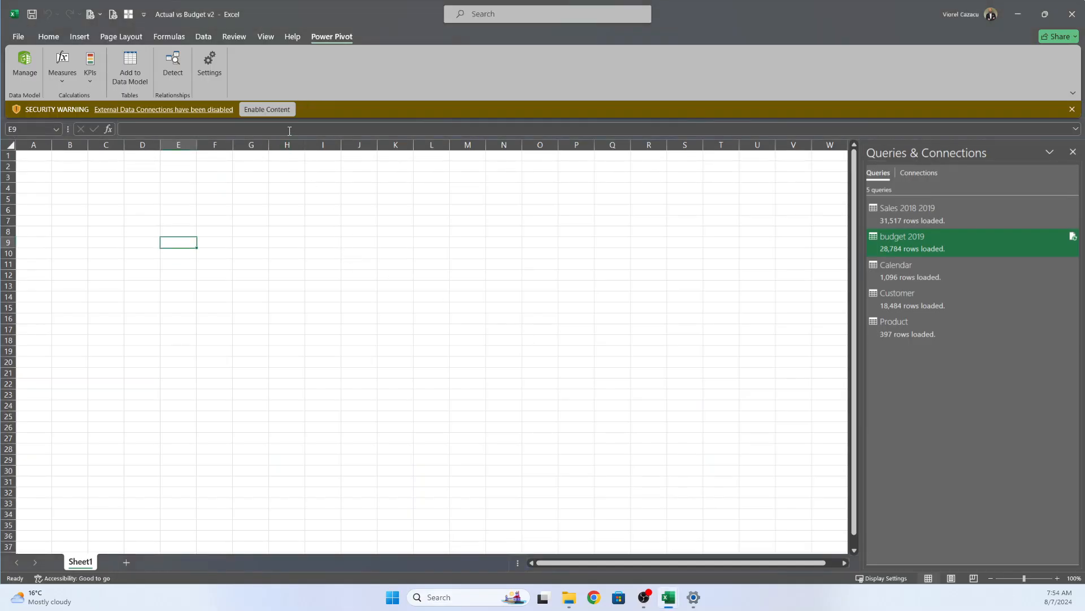
pyautogui.click(225, 206)
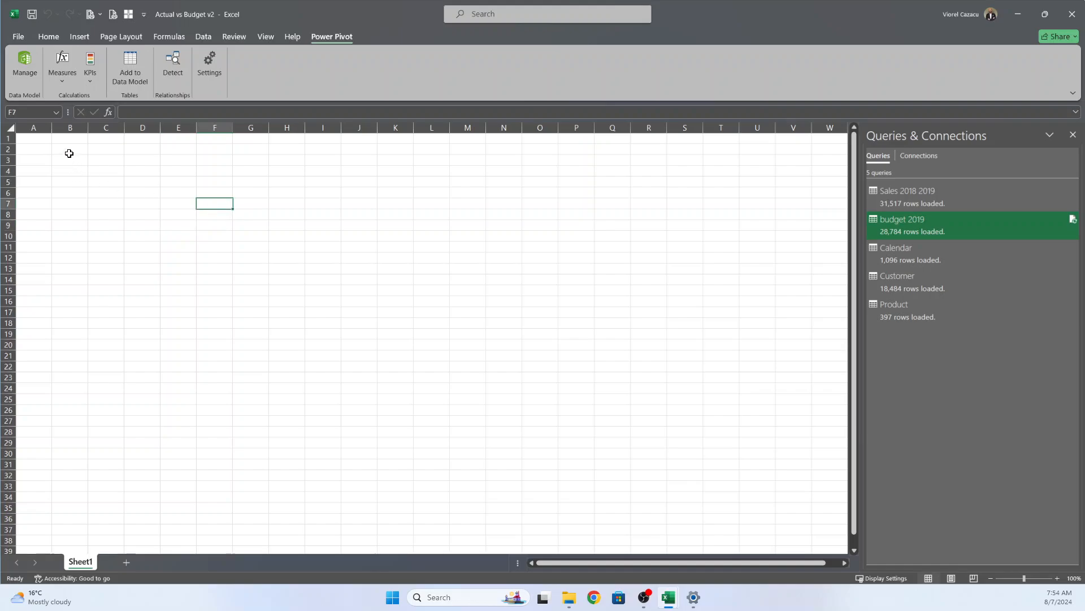
pyautogui.click(68, 151)
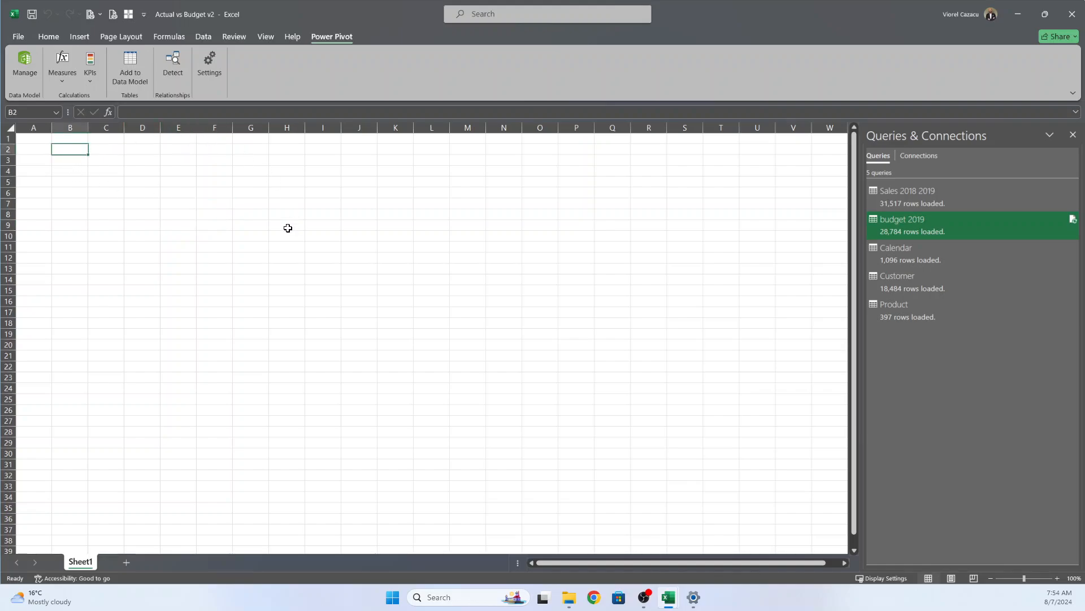
pyautogui.click(79, 37)
pyautogui.click(29, 83)
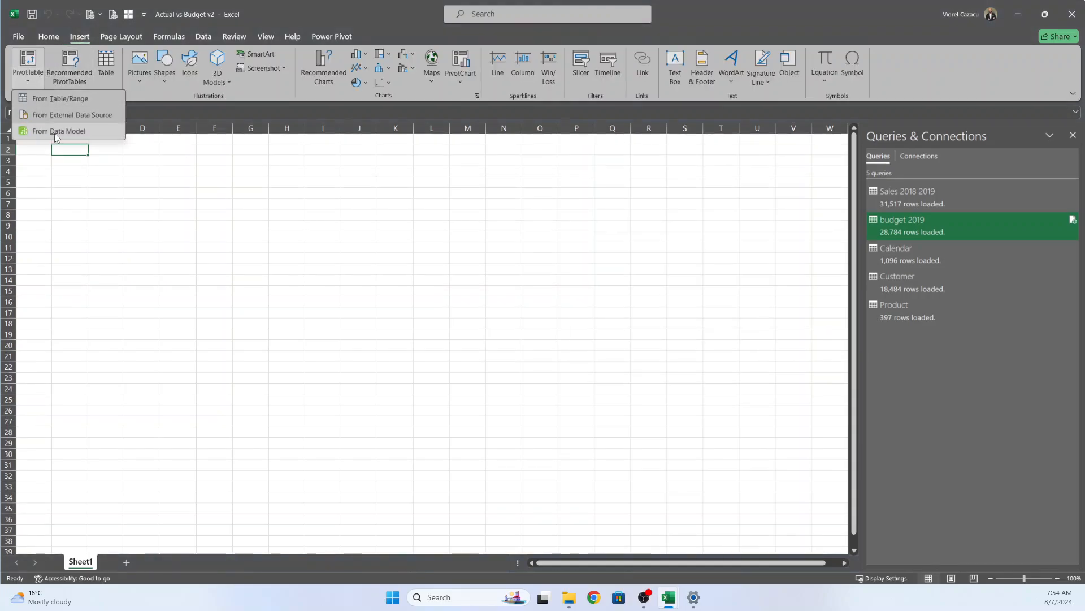
pyautogui.click(57, 131)
pyautogui.click(462, 282)
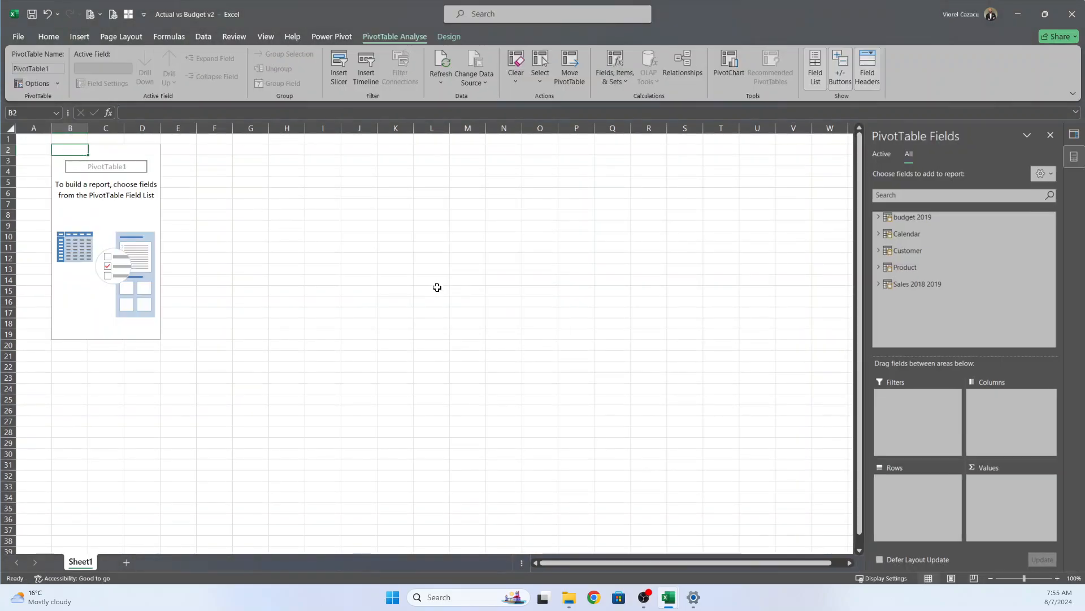
# Add Year and Category to the PivotTable's Rows and Total Sales and Budget Sales to its Values, consulting the finished Actual vs Budget workbook.
pyautogui.click(879, 234)
pyautogui.moveTo(916, 242); pyautogui.dragTo(927, 500)
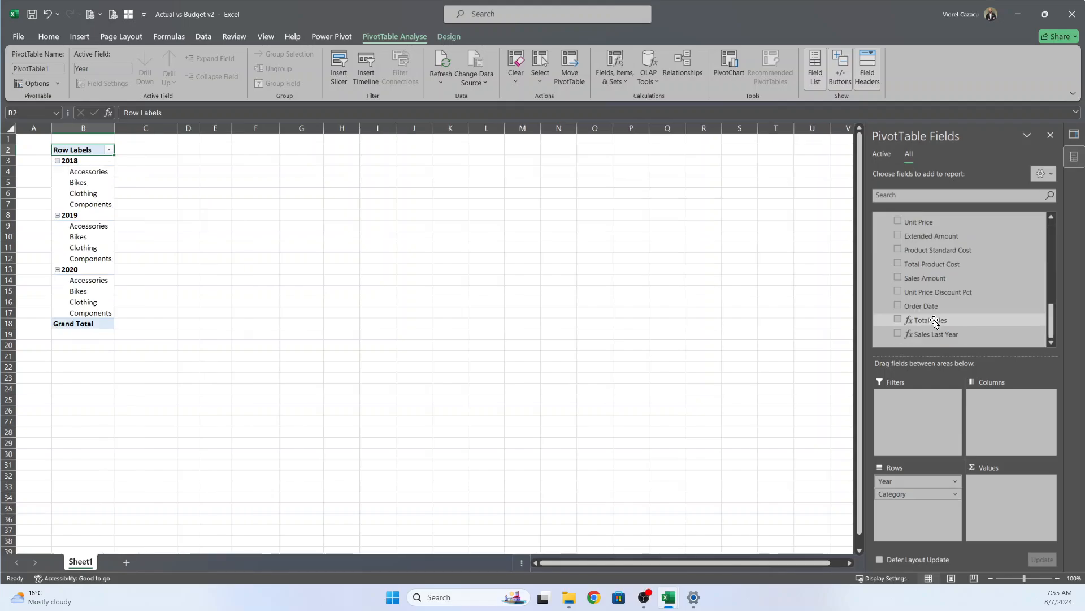
pyautogui.moveTo(669, 602)
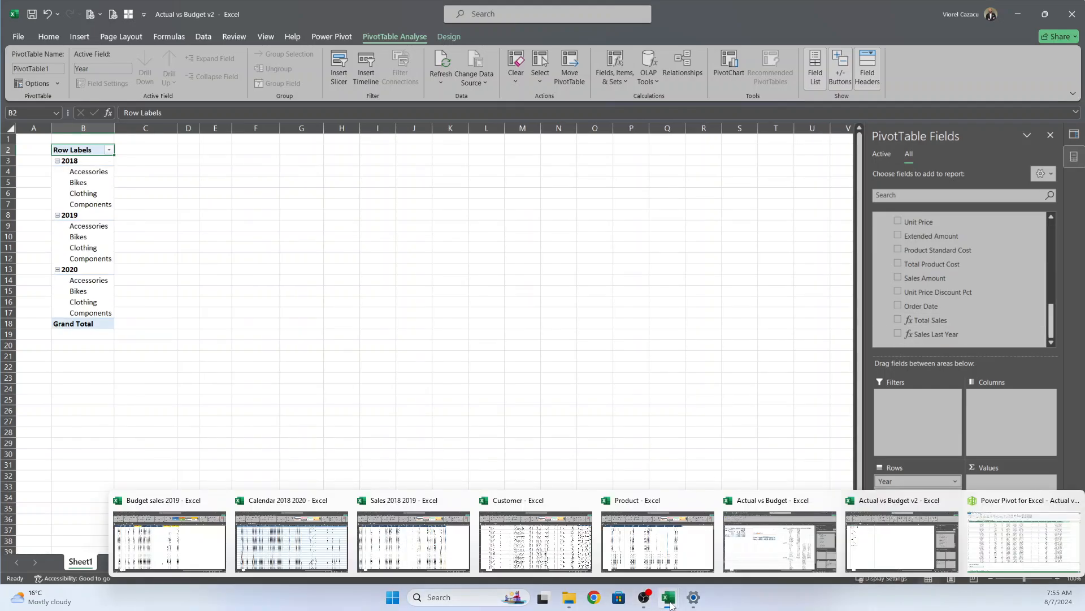
pyautogui.click(777, 543)
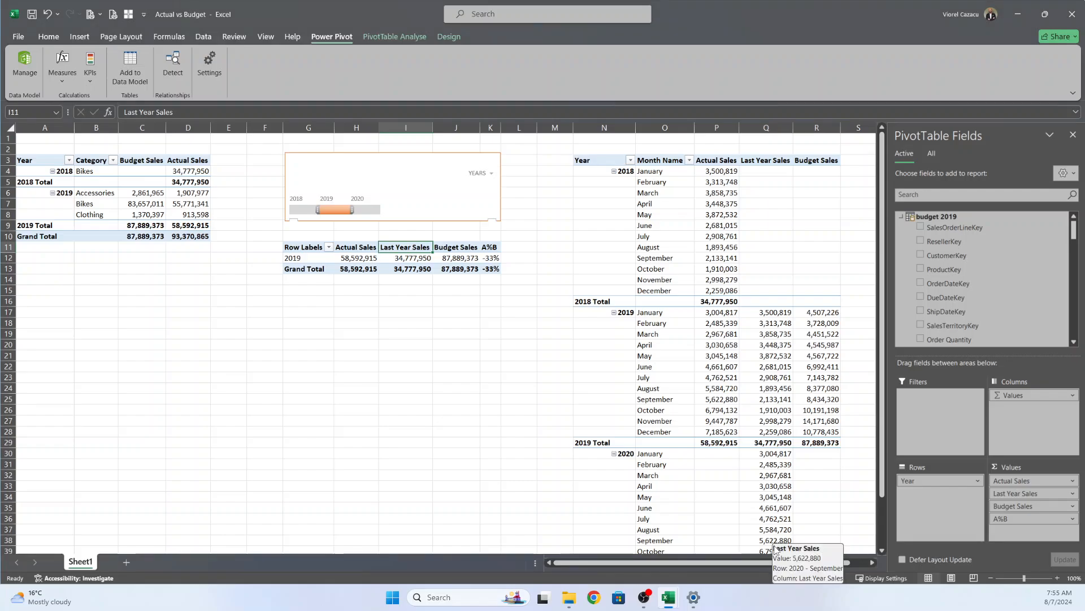
pyautogui.click(1016, 16)
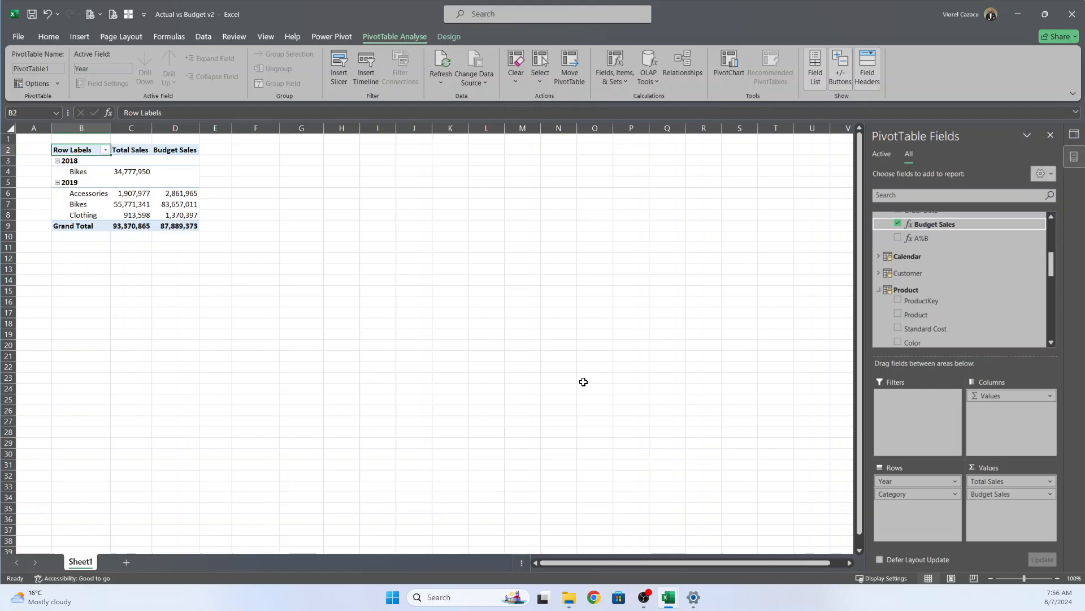
# Compare the new PivotTable with the reference PivotTables in the Actual vs Budget workbook, and return to Actual vs Budget v2.
pyautogui.moveTo(667, 594)
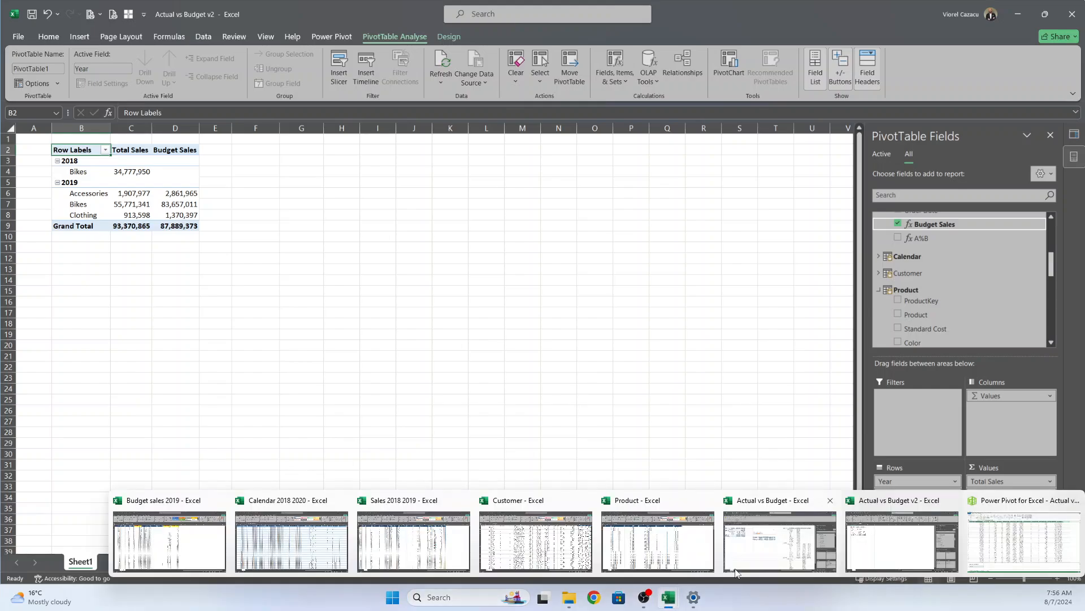
pyautogui.click(735, 571)
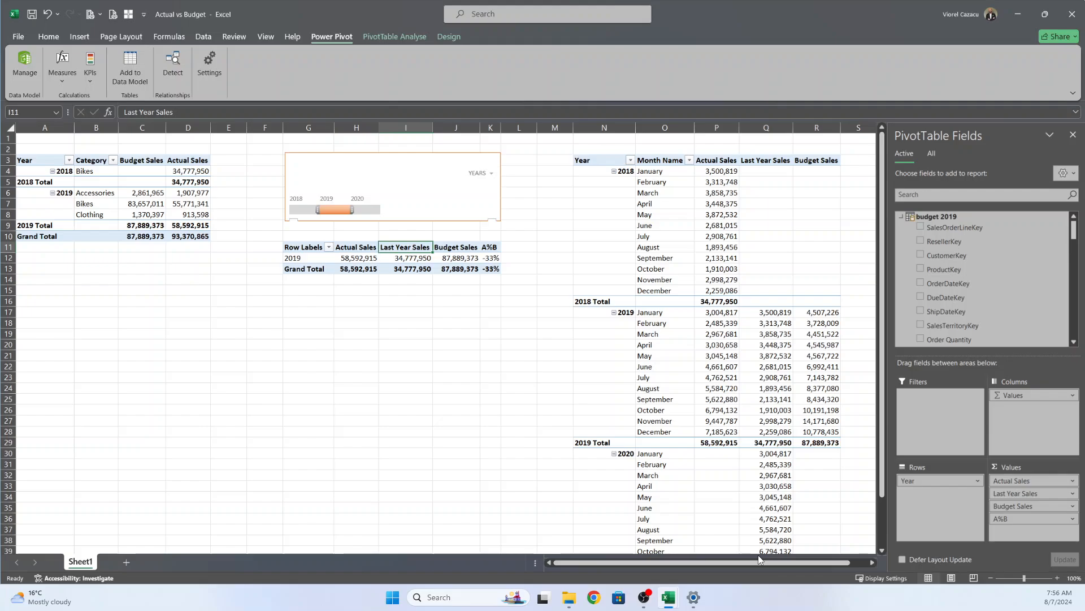
pyautogui.click(1017, 14)
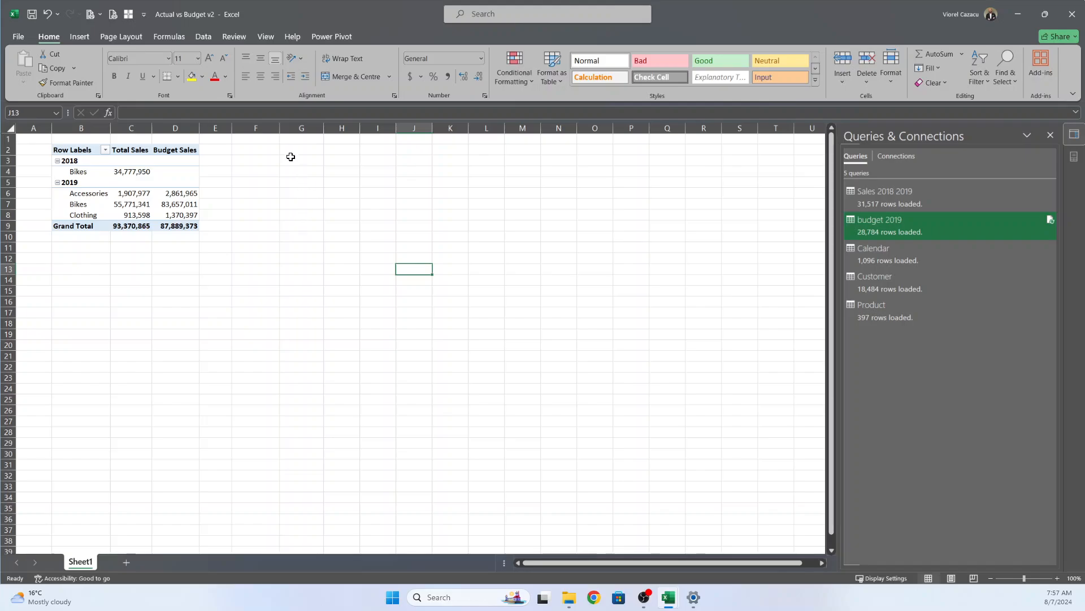
# Insert a second PivotTable from the data model at cell G2 of the existing worksheet.
pyautogui.click(289, 153)
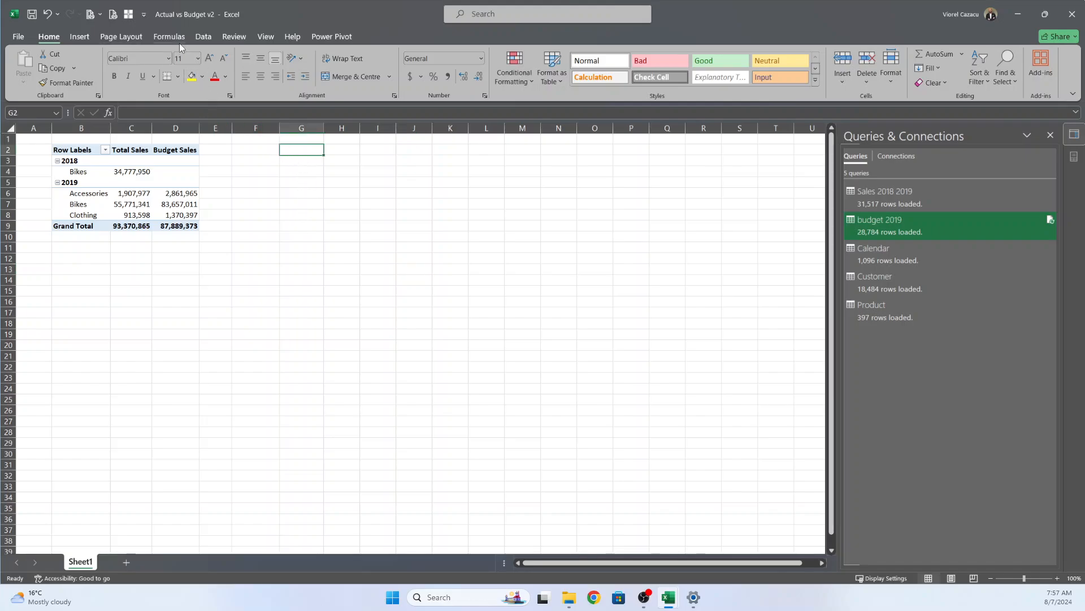
pyautogui.click(86, 37)
pyautogui.click(28, 80)
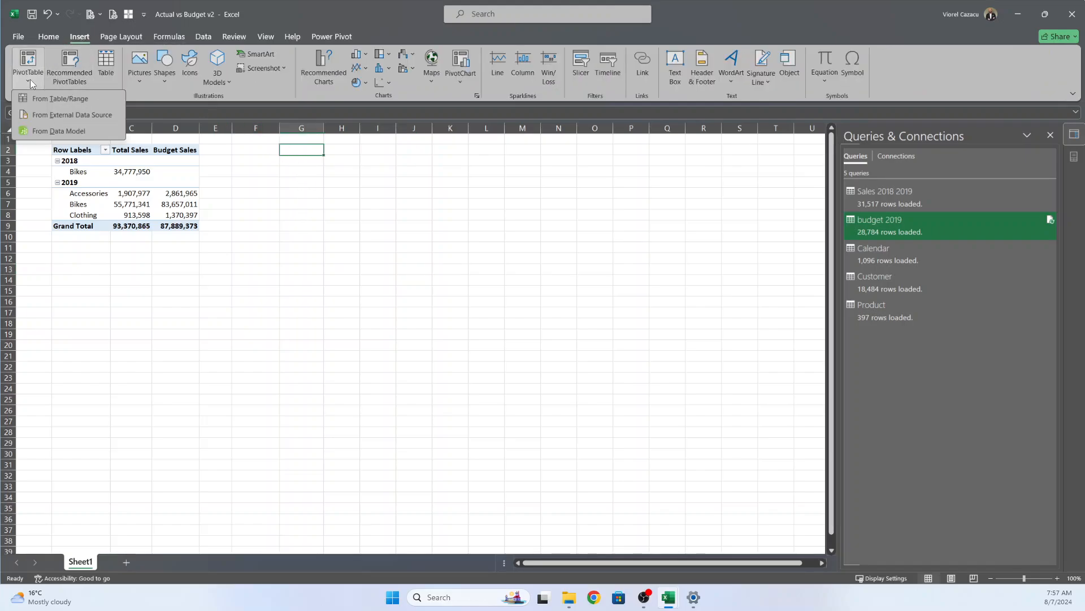
pyautogui.click(68, 130)
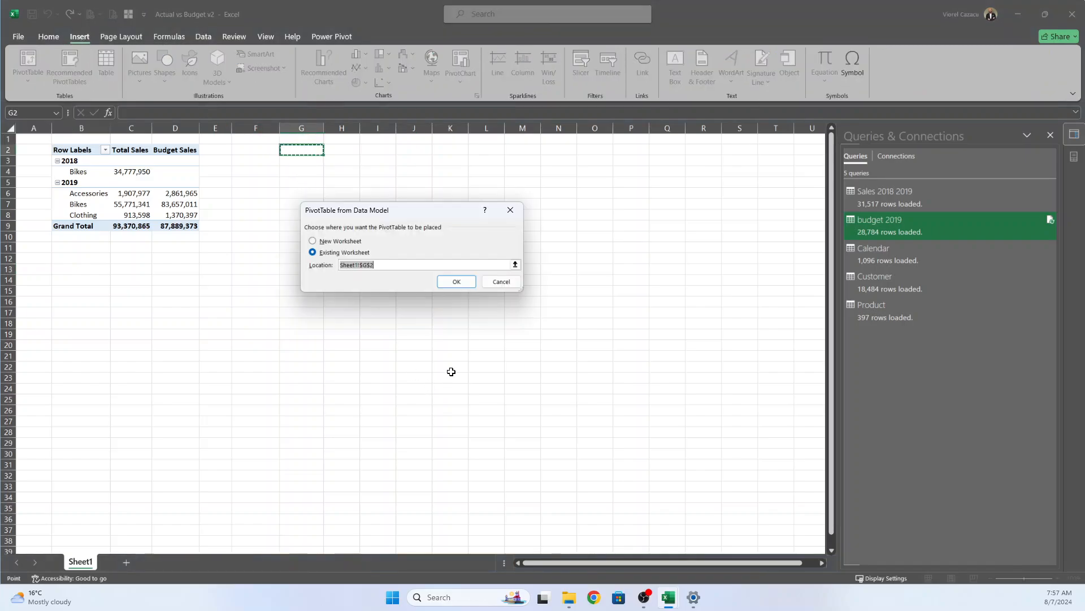
pyautogui.click(454, 281)
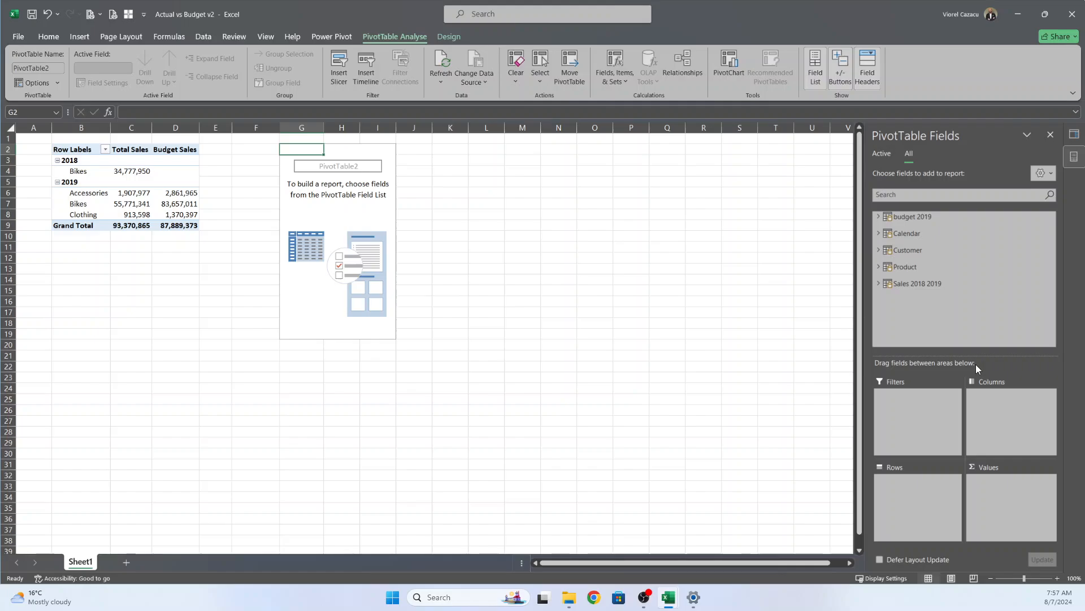
# Add the Product table's Category to the second PivotTable's Rows, and Total Sales and Sales Last Year to its Values.
pyautogui.click(879, 266)
pyautogui.moveTo(943, 326); pyautogui.dragTo(917, 480)
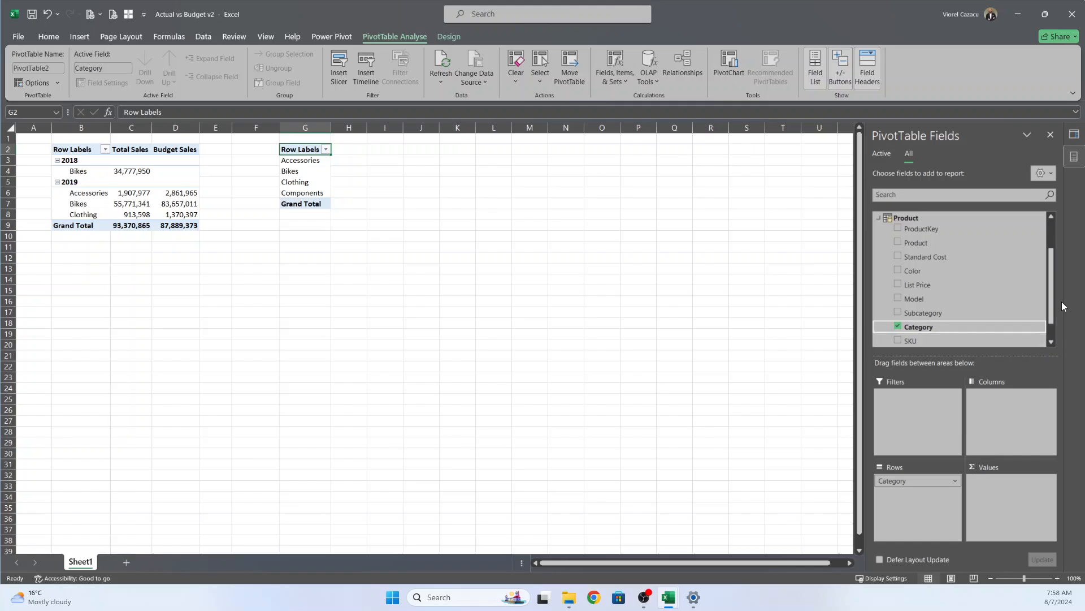
pyautogui.moveTo(1052, 282); pyautogui.dragTo(1054, 314)
pyautogui.click(897, 336)
pyautogui.scroll(-5, 910, 311)
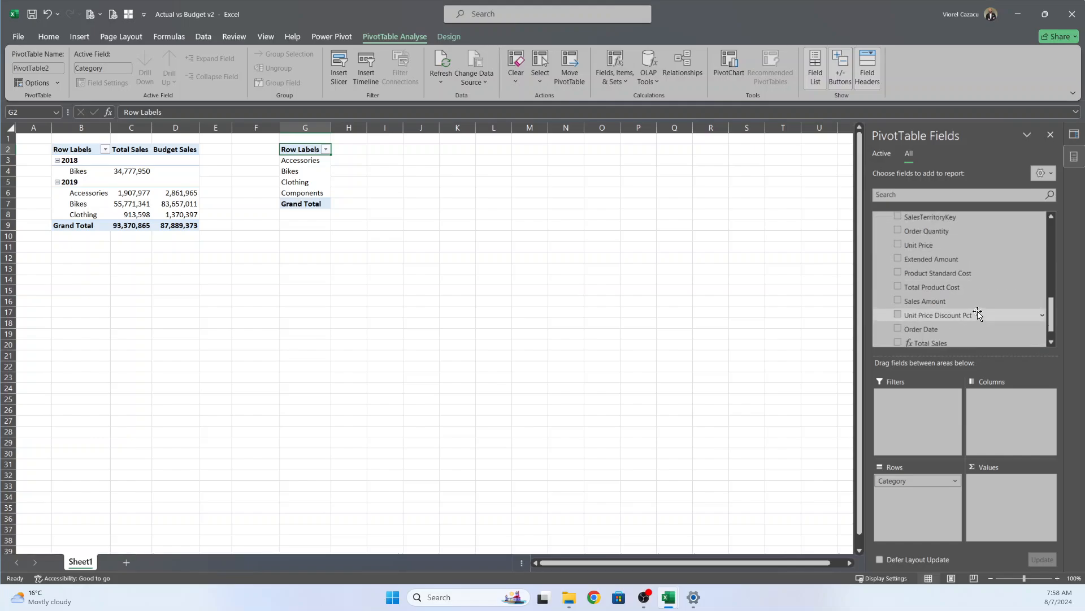
pyautogui.moveTo(942, 326); pyautogui.dragTo(992, 490)
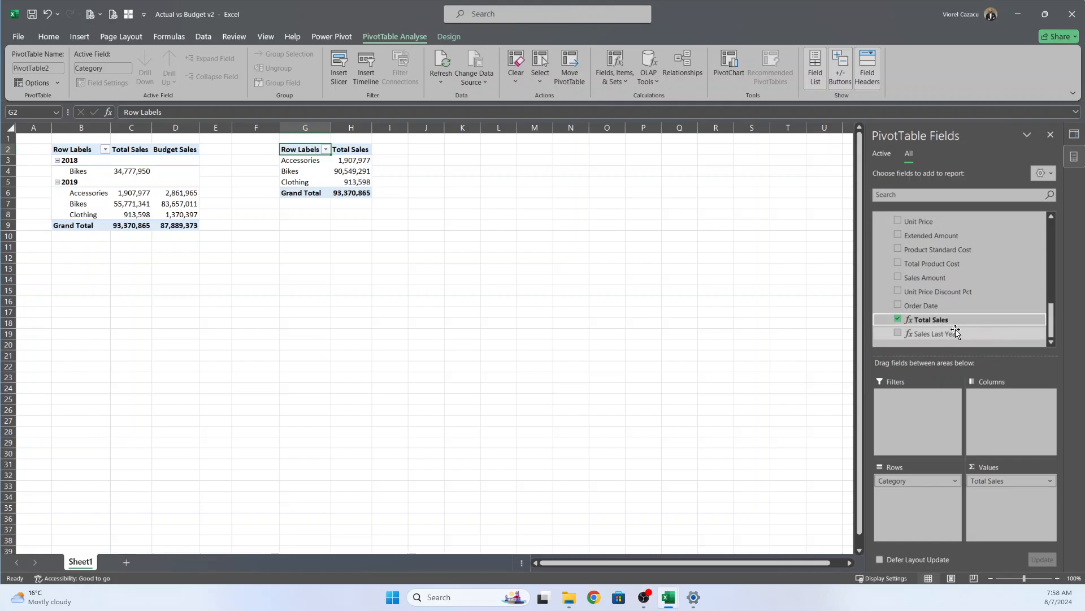
pyautogui.moveTo(954, 334); pyautogui.dragTo(998, 497)
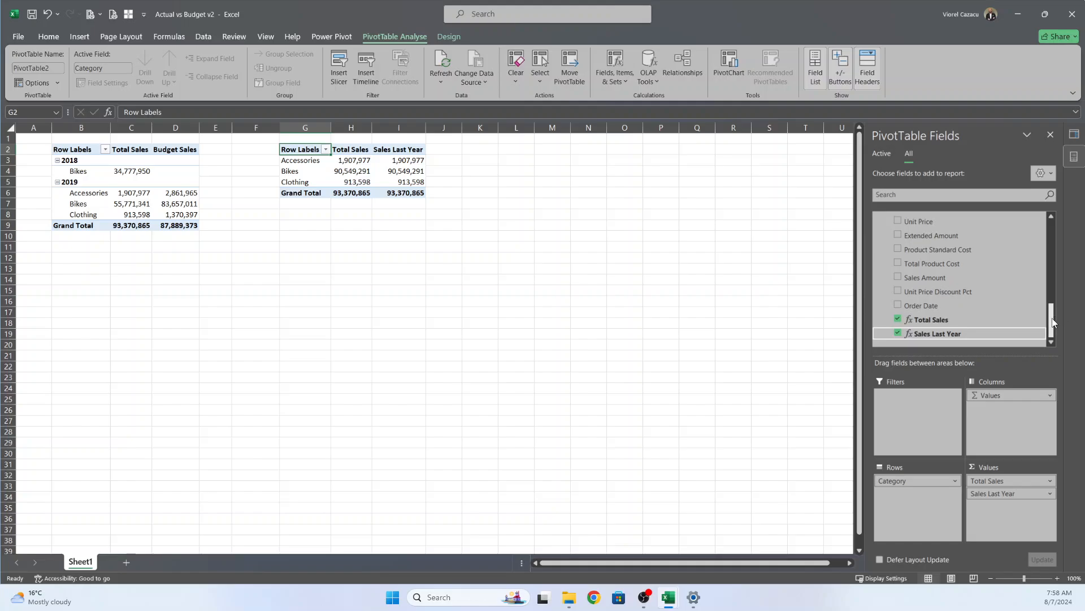
# Add the budget 2019 table's Budget Sales and A%B measures to the second PivotTable's Values.
pyautogui.moveTo(1052, 319); pyautogui.dragTo(1053, 222)
pyautogui.click(878, 217)
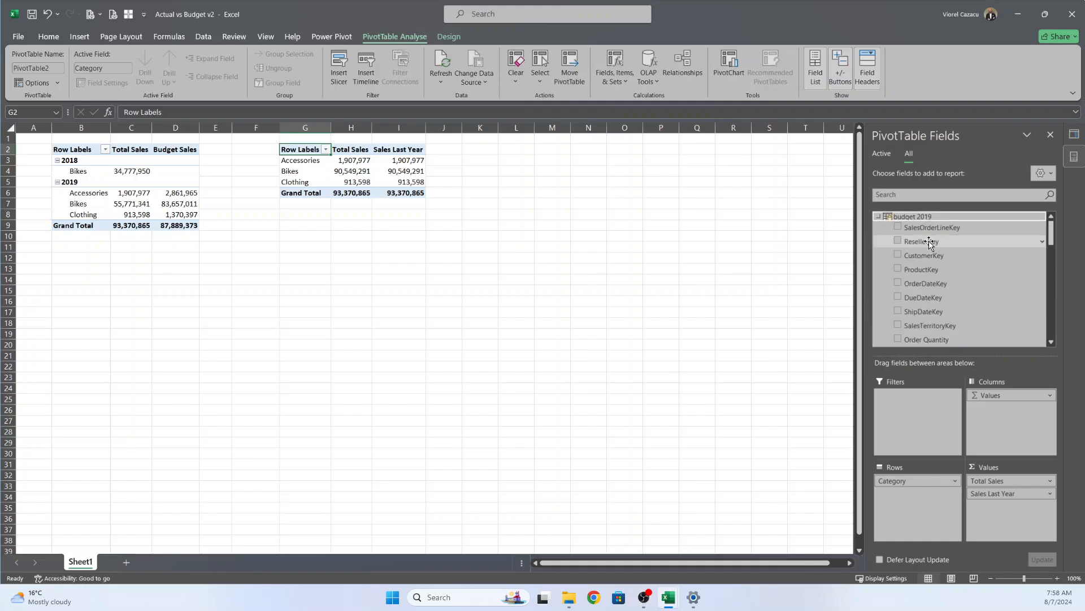
pyautogui.scroll(-1, 959, 290)
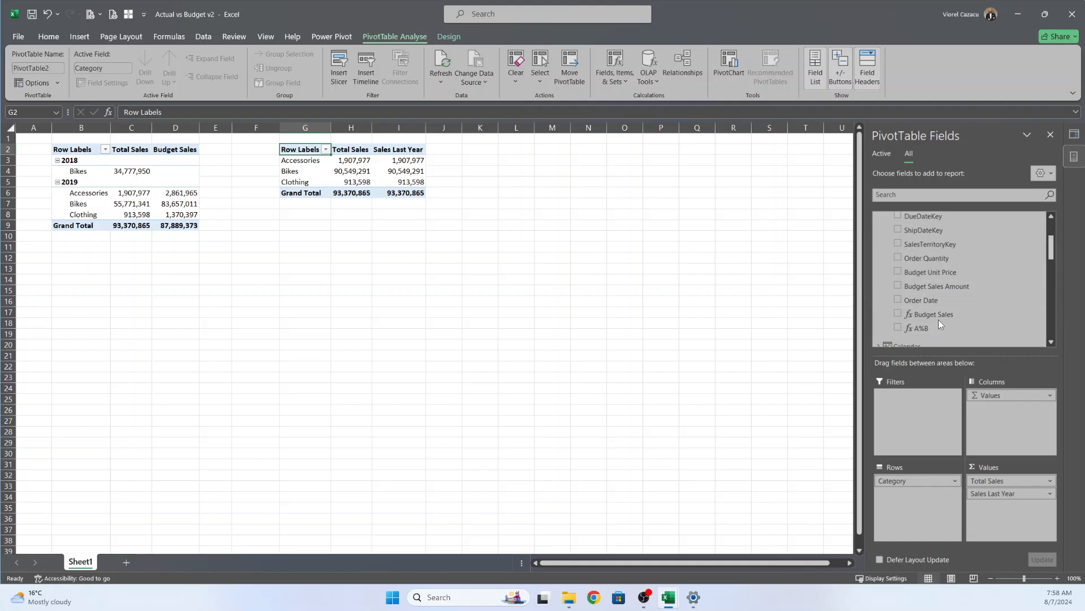
pyautogui.moveTo(938, 316); pyautogui.dragTo(1001, 509)
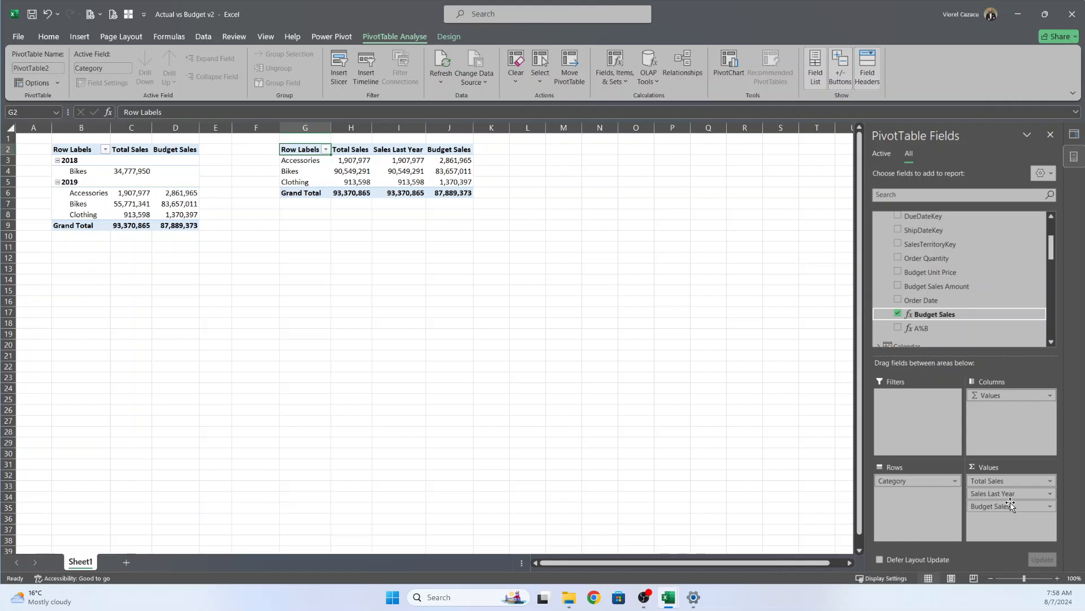
pyautogui.moveTo(931, 332); pyautogui.dragTo(1011, 518)
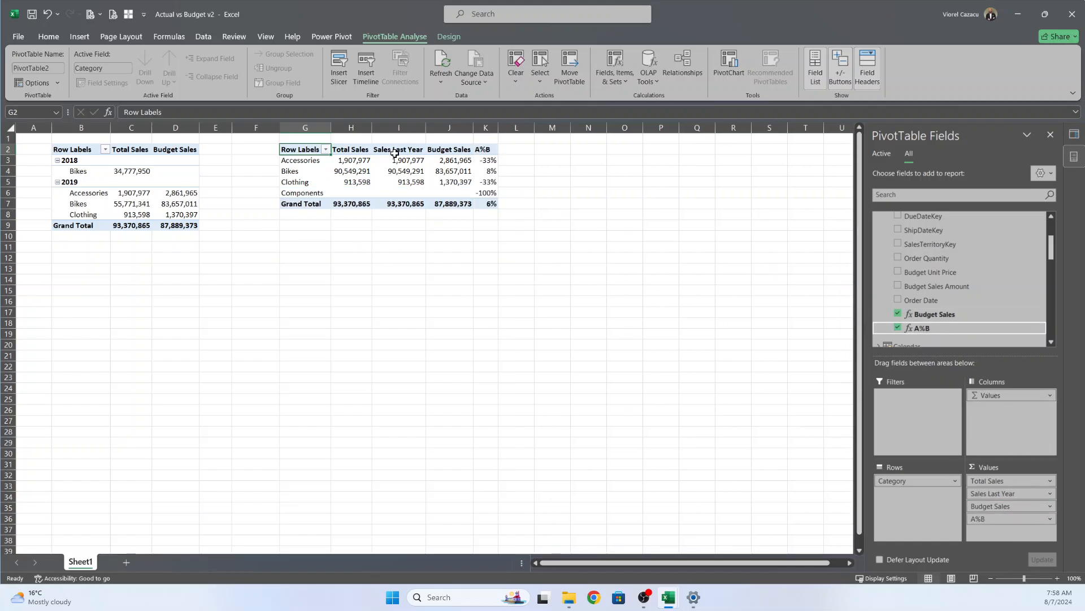
pyautogui.click(412, 171)
pyautogui.click(90, 36)
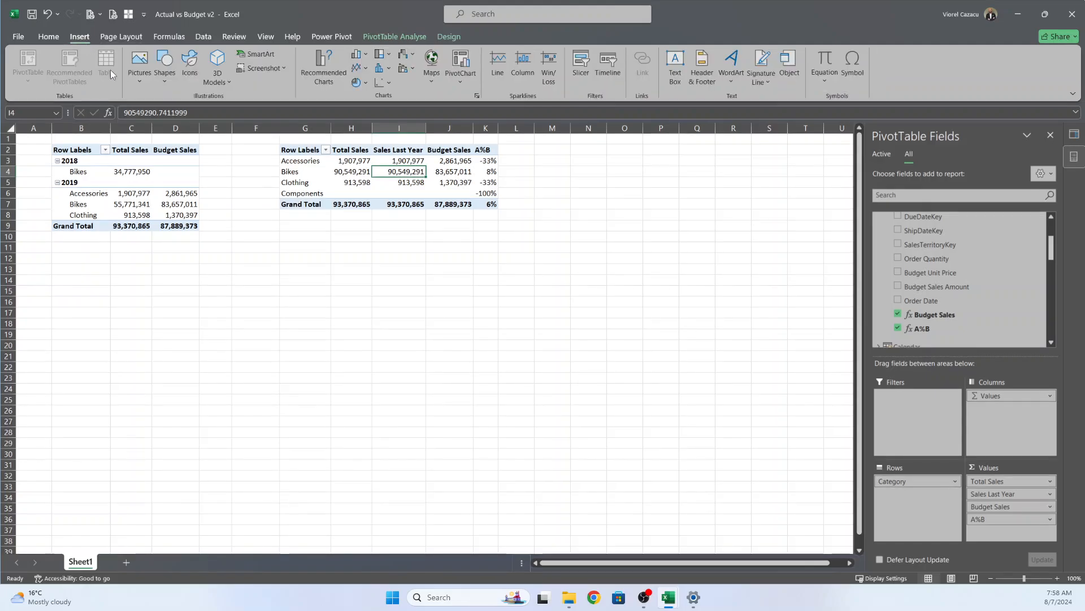
pyautogui.click(609, 79)
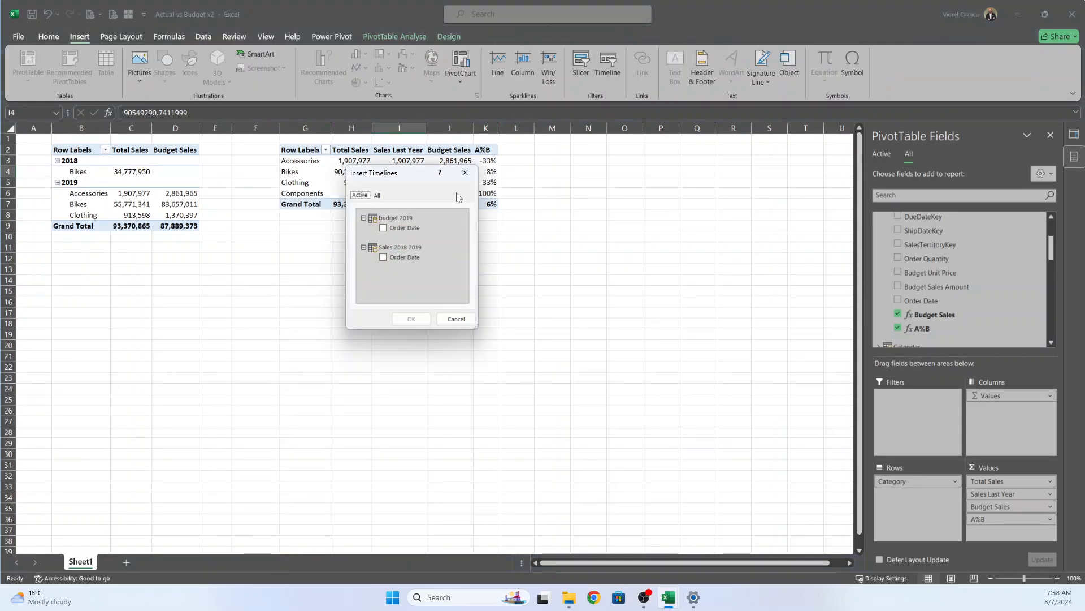
pyautogui.click(466, 172)
pyautogui.moveTo(461, 171); pyautogui.dragTo(432, 165)
pyautogui.click(444, 163)
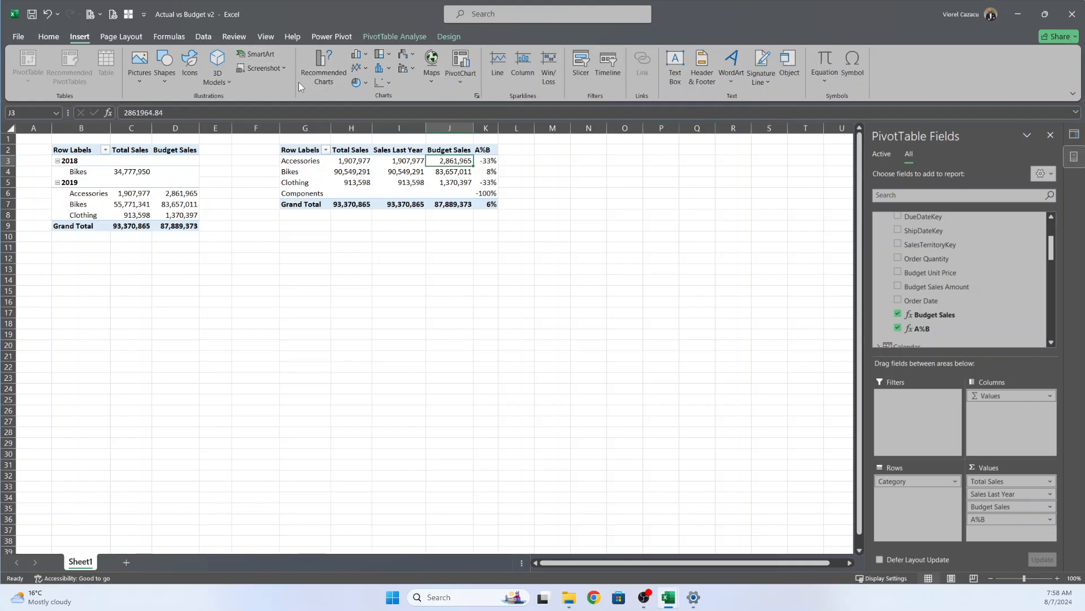
# Insert a timeline for the second PivotTable based on the Calendar table's Date field.
pyautogui.click(608, 63)
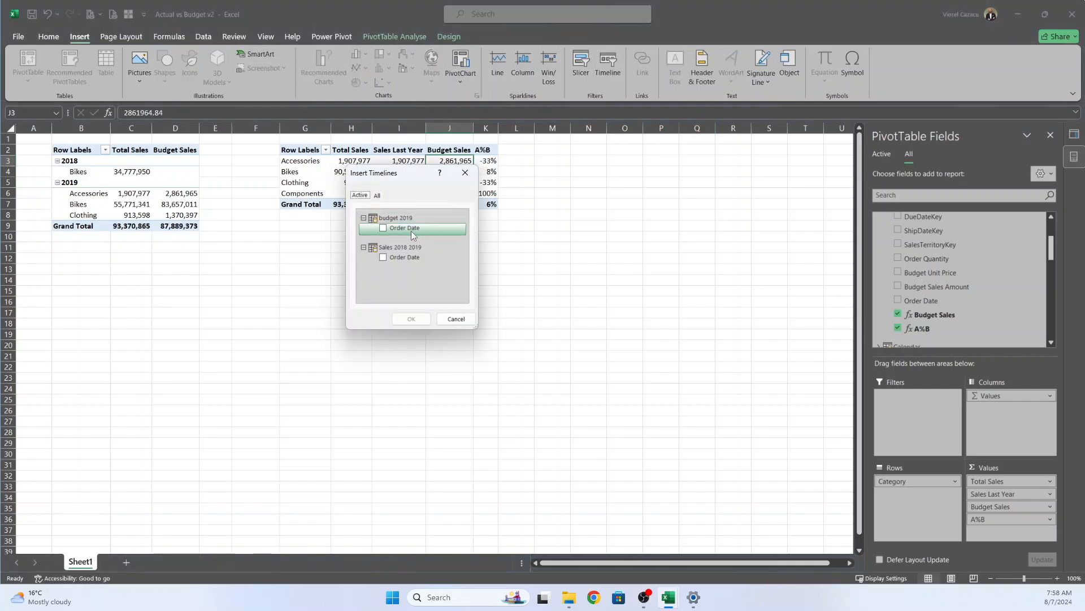
pyautogui.click(377, 195)
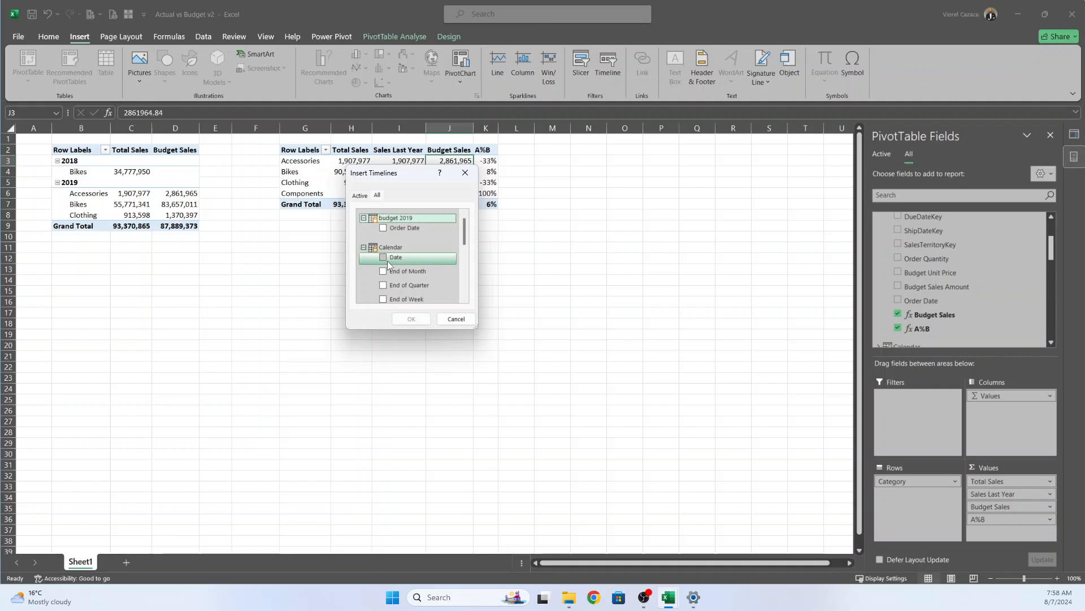
pyautogui.click(384, 259)
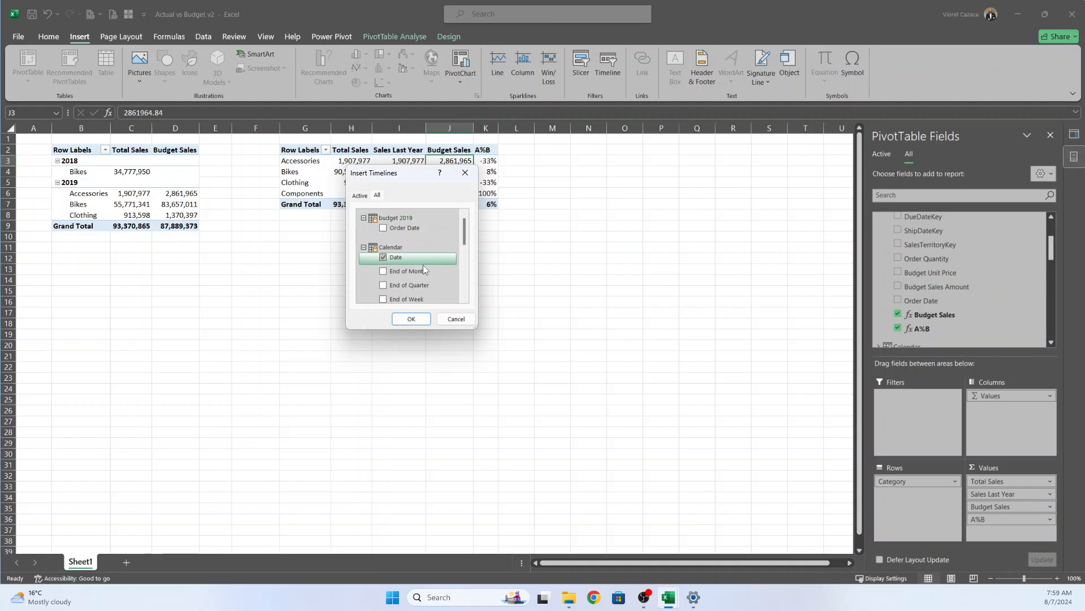
pyautogui.click(415, 319)
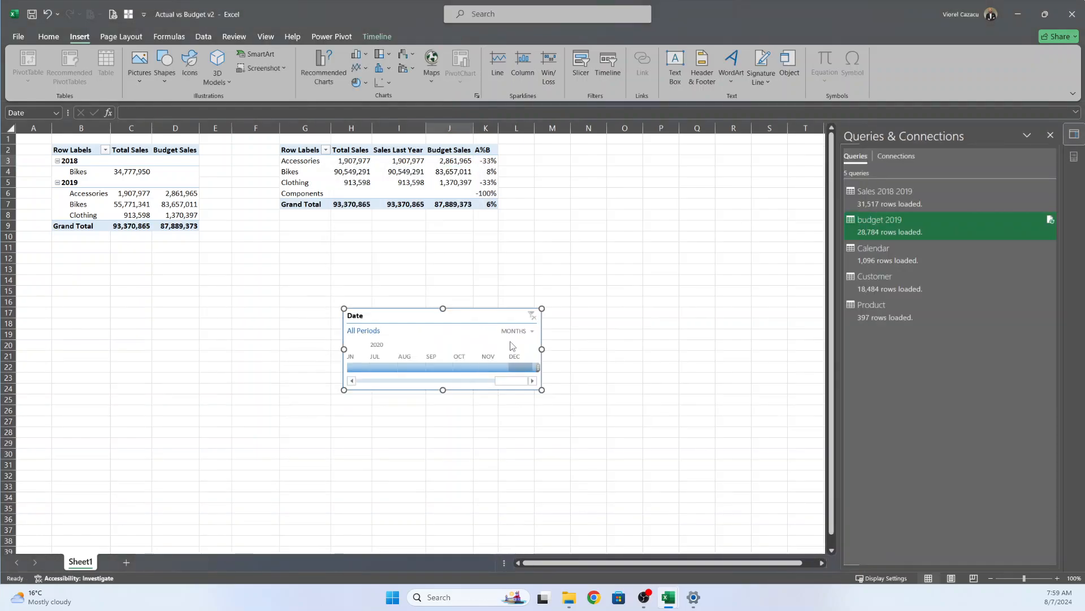
# Set the Date timeline to years, filter it to 2019 and place it just below the second PivotTable.
pyautogui.click(521, 331)
pyautogui.click(538, 342)
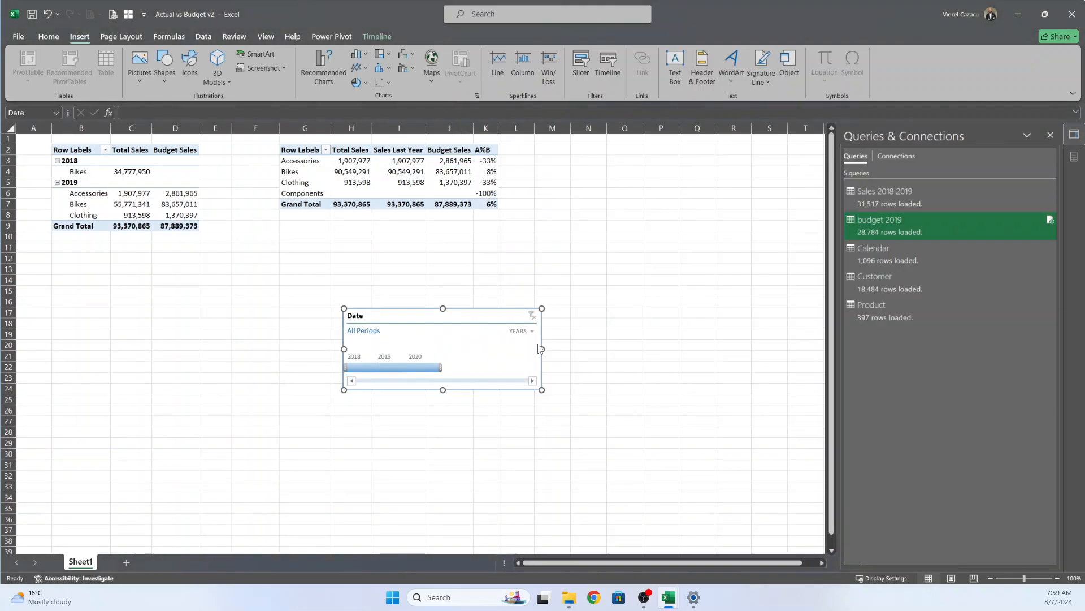
pyautogui.click(391, 367)
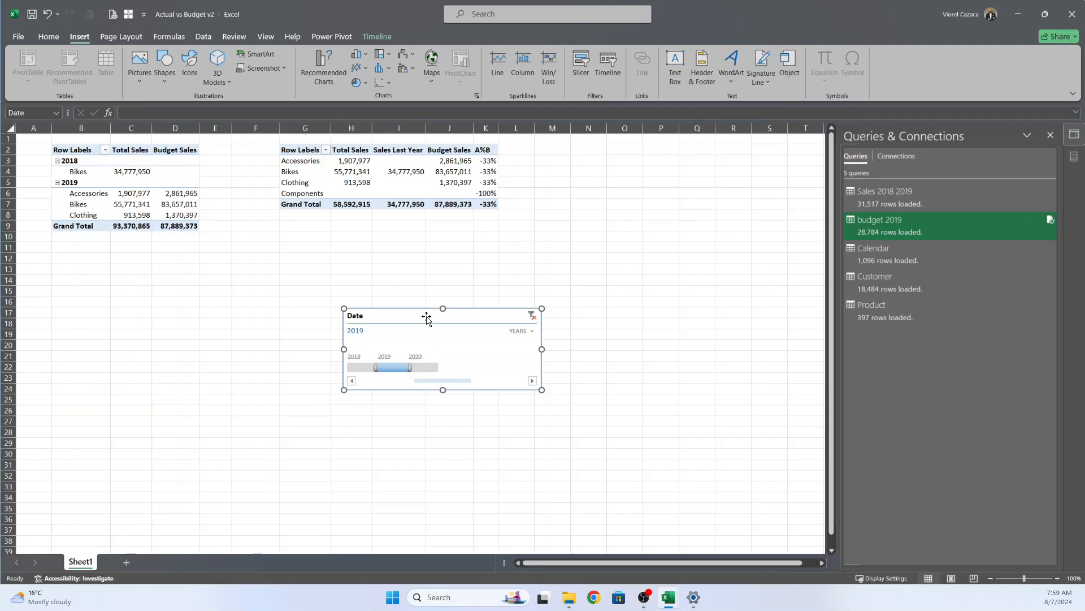
pyautogui.moveTo(427, 318); pyautogui.dragTo(361, 234)
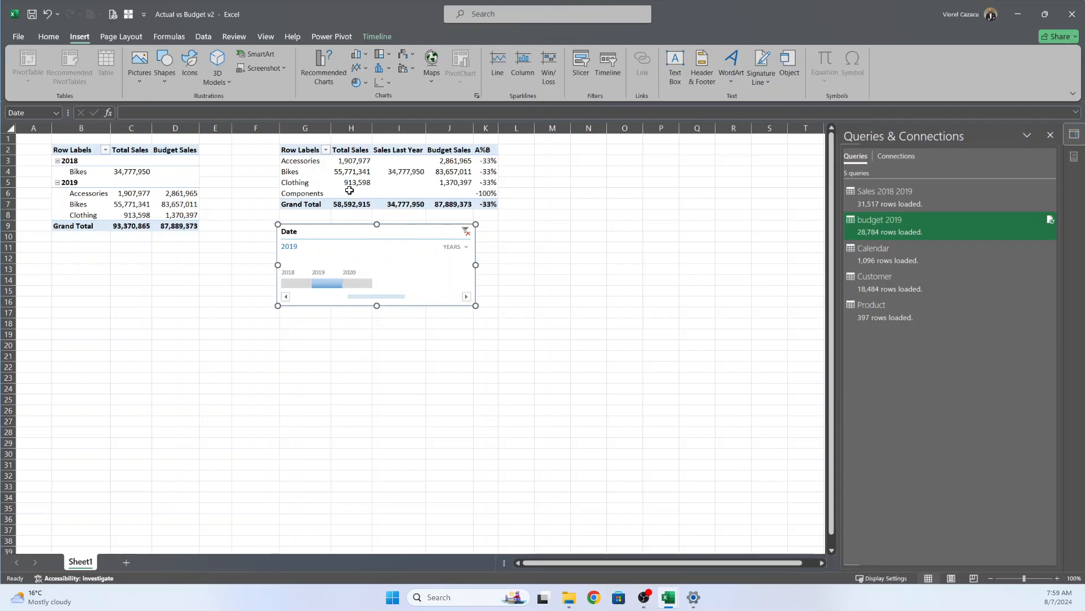
pyautogui.moveTo(405, 172)
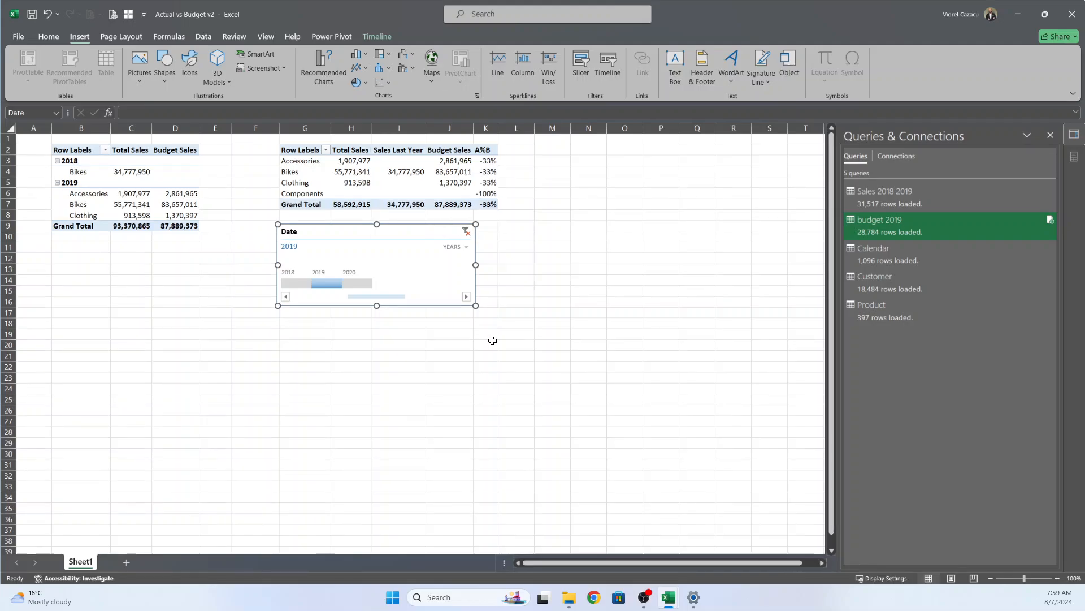
# Close the Queries & Connections pane and insert a third PivotTable from the data model at cell N2 of the existing worksheet.
pyautogui.click(562, 195)
pyautogui.click(562, 148)
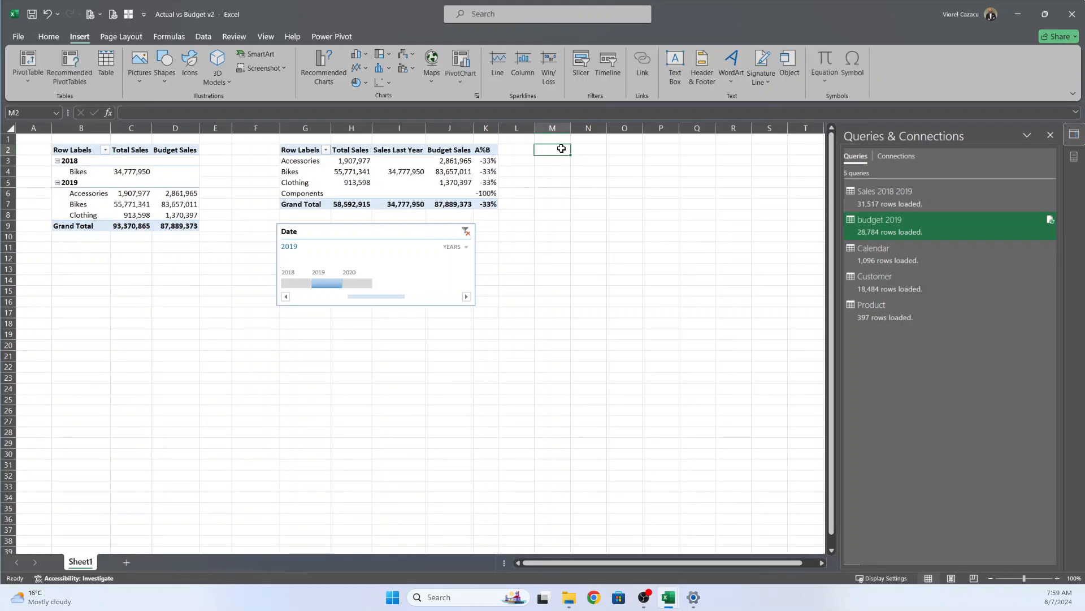
pyautogui.click(580, 151)
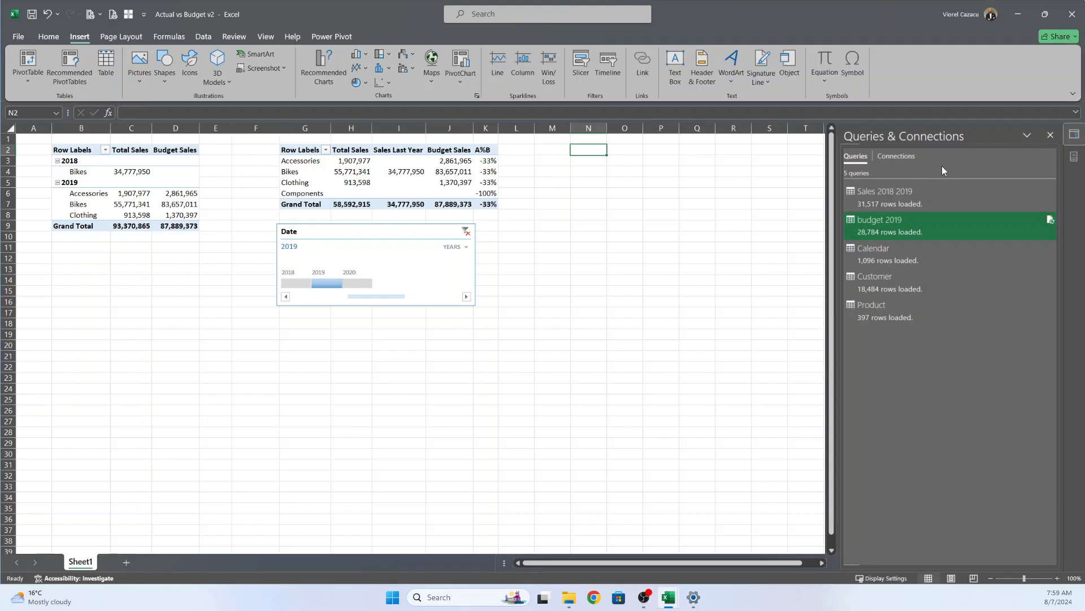
pyautogui.click(1050, 134)
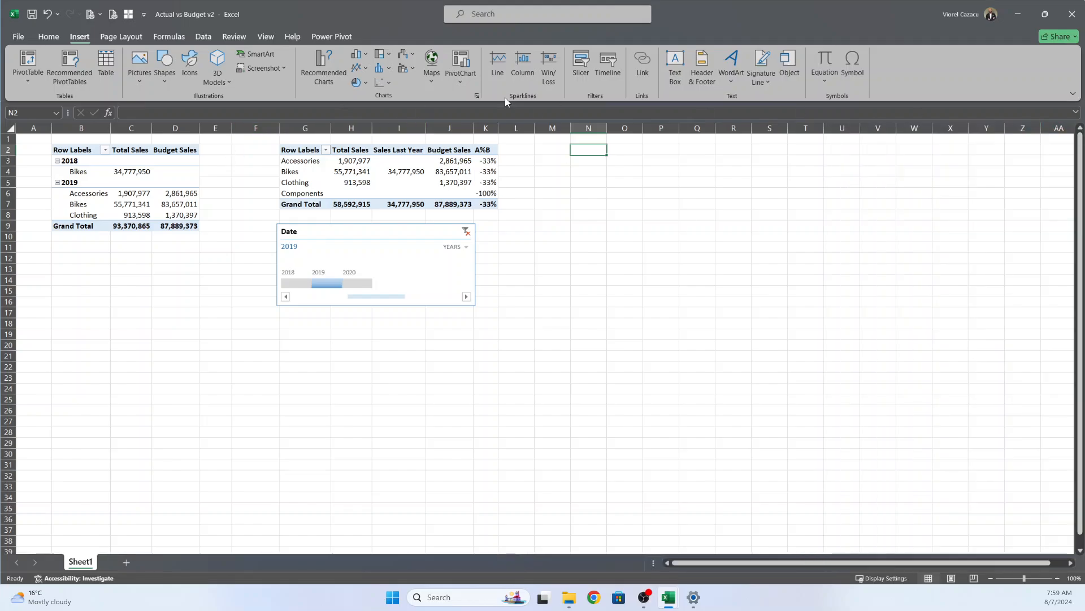
pyautogui.click(28, 83)
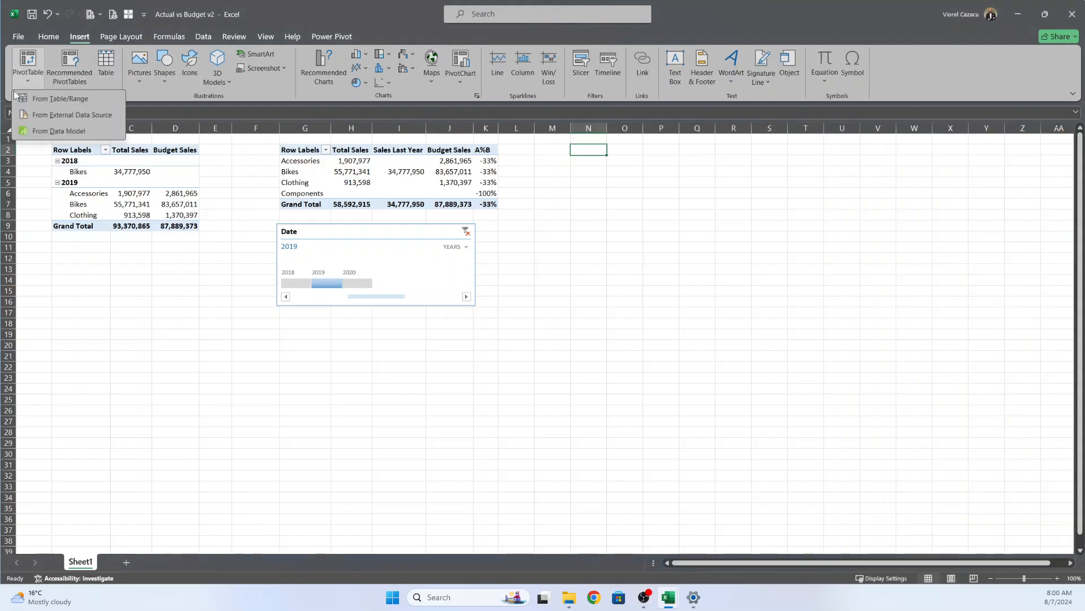
pyautogui.click(52, 129)
pyautogui.click(457, 281)
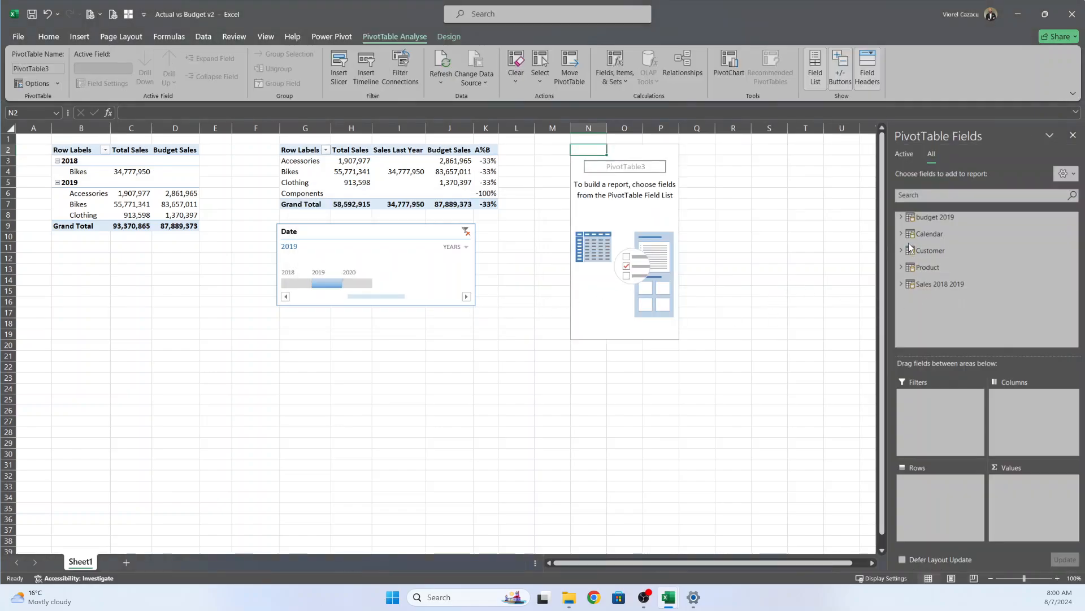
# Add the Calendar table's Year and Month Name to the third PivotTable's Rows.
pyautogui.click(901, 233)
pyautogui.moveTo(933, 242); pyautogui.dragTo(955, 493)
pyautogui.moveTo(955, 285); pyautogui.dragTo(997, 294)
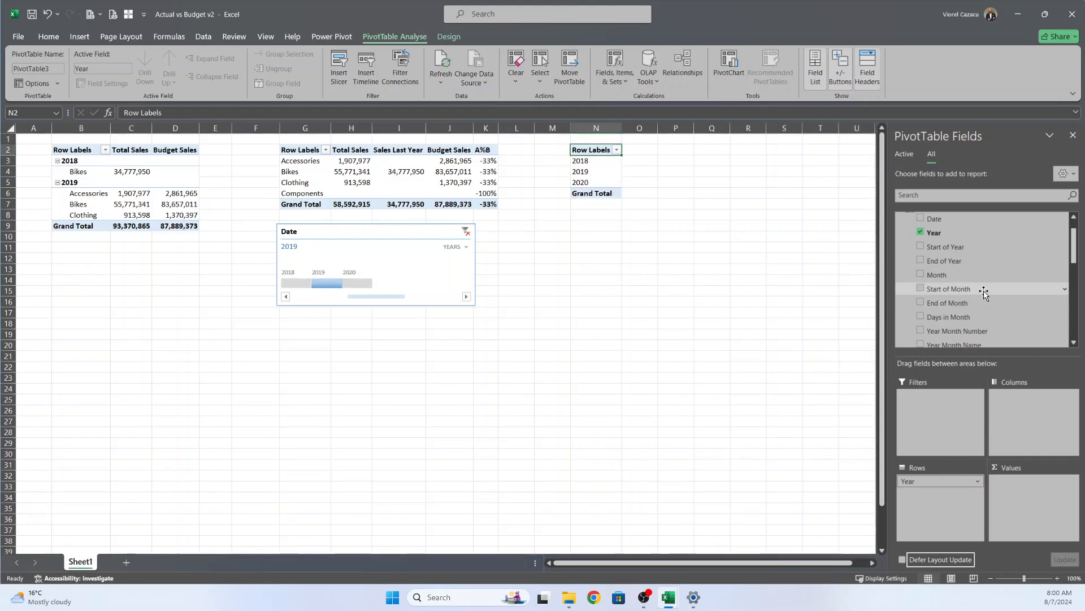
pyautogui.scroll(-5, 992, 296)
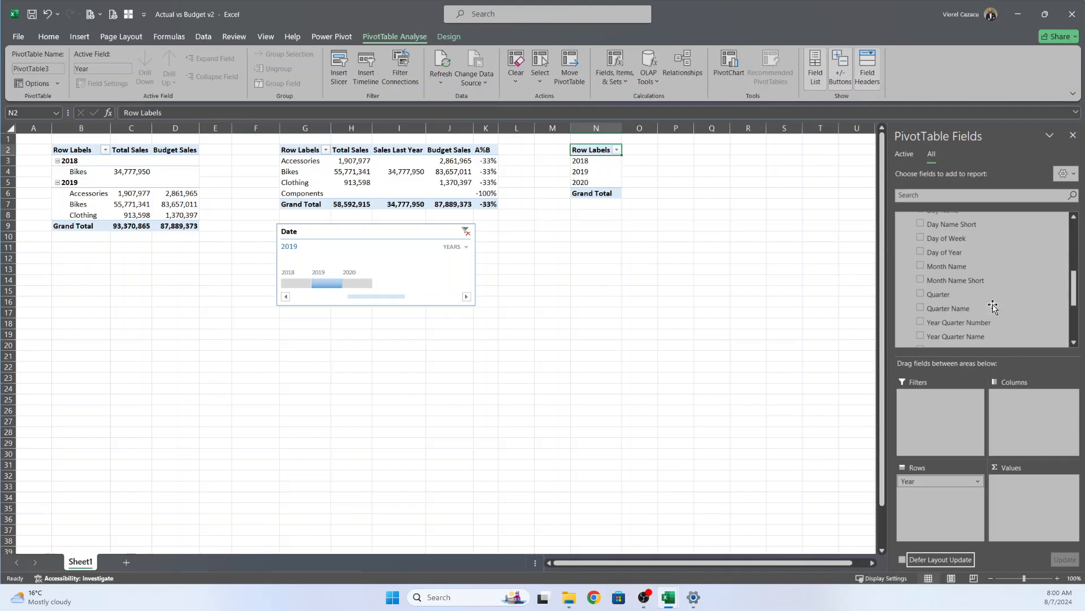
pyautogui.moveTo(968, 267); pyautogui.dragTo(937, 496)
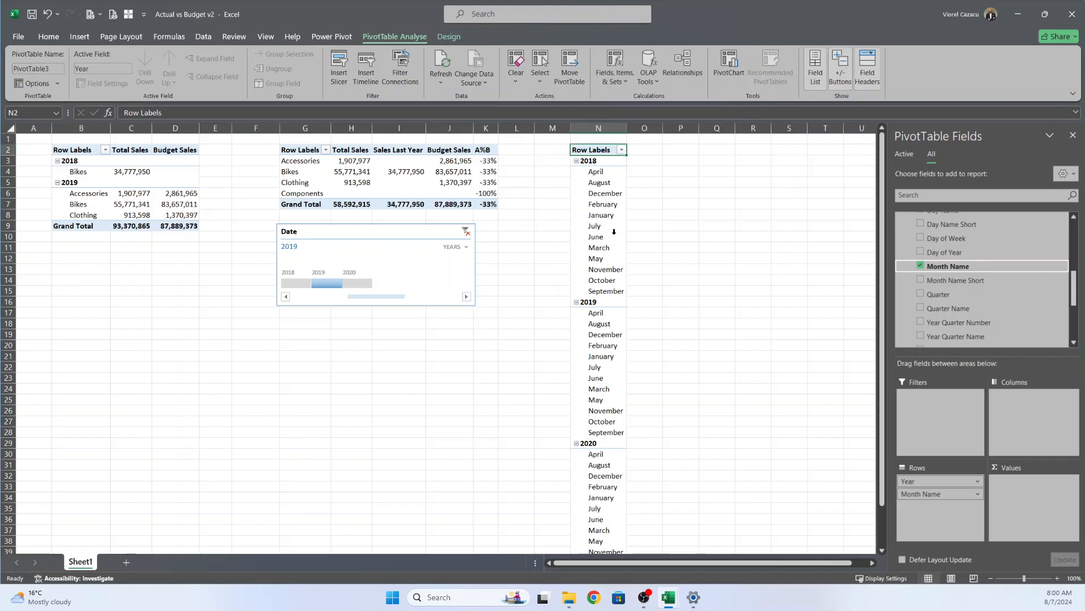
# Add Total Sales and Sales Last Year from the Sales 2018 2019 table to the third PivotTable's Values.
pyautogui.scroll(-3, 972, 317)
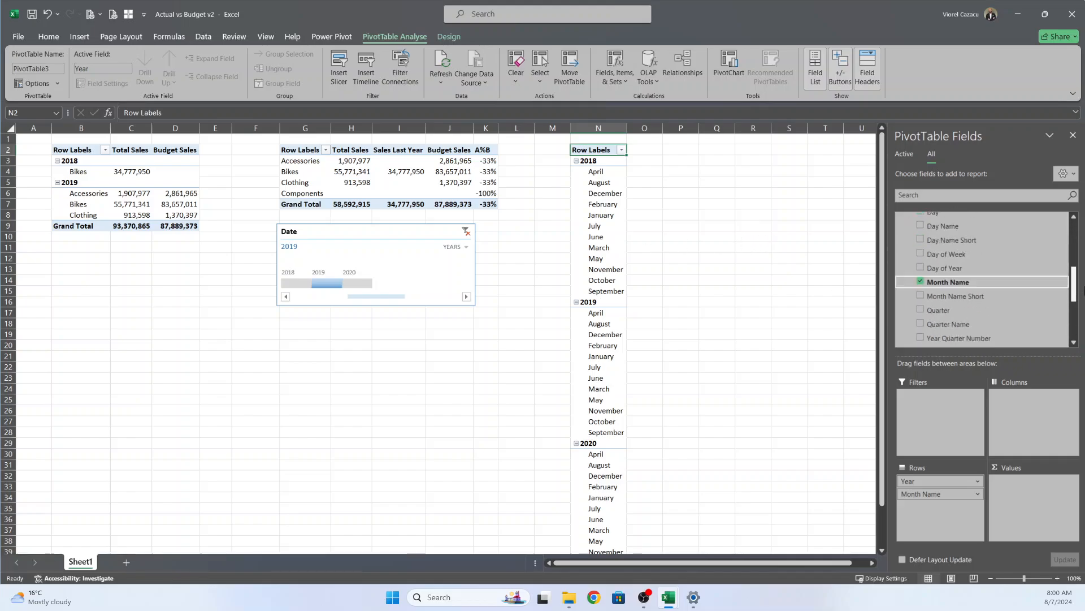
pyautogui.click(901, 336)
pyautogui.scroll(-3, 1012, 308)
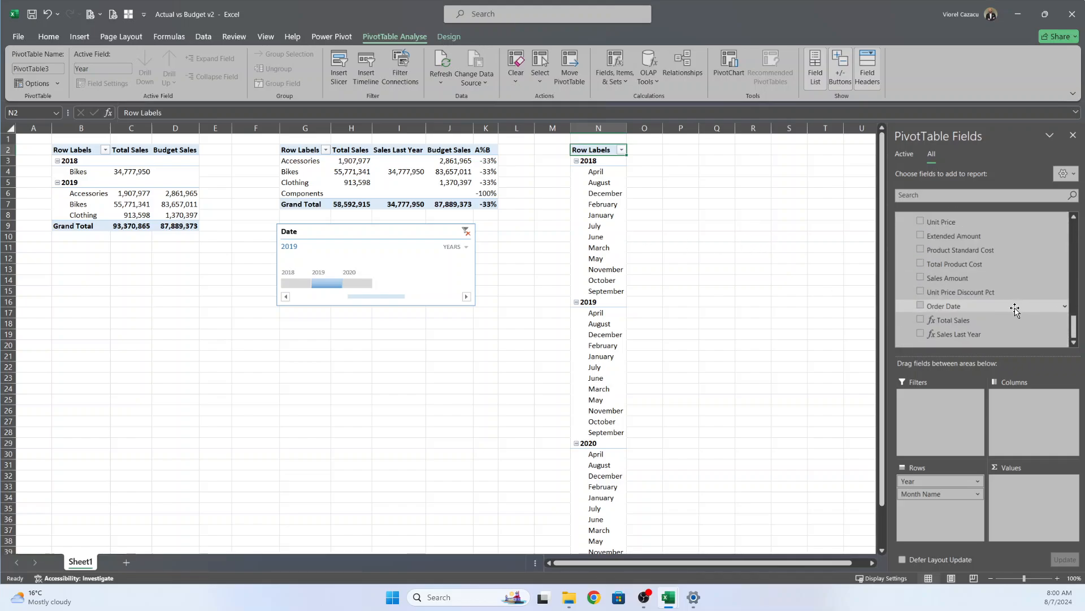
pyautogui.moveTo(966, 323); pyautogui.dragTo(1026, 496)
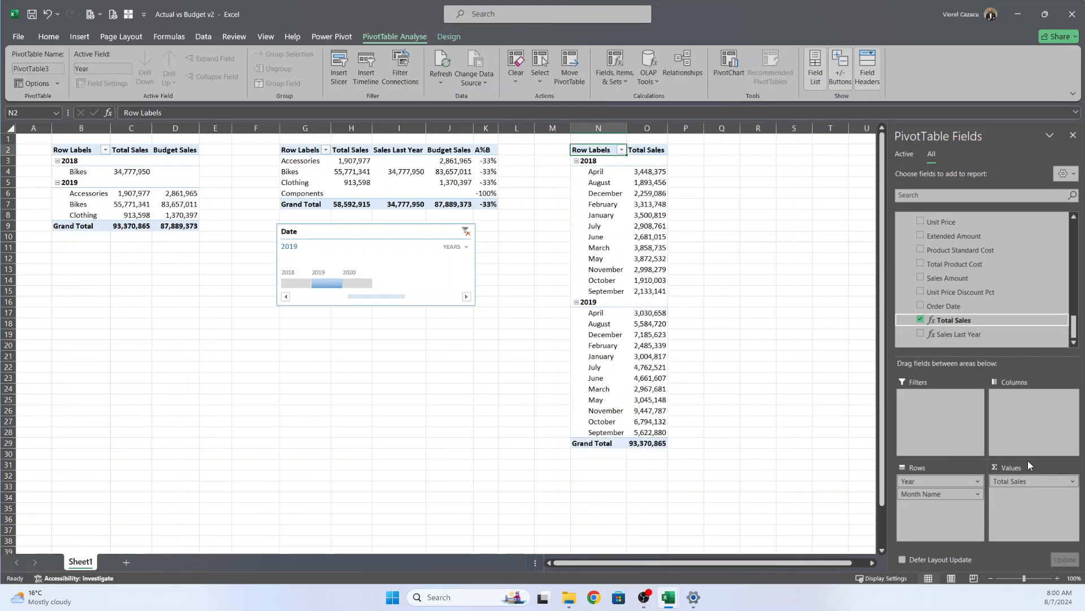
pyautogui.moveTo(959, 334); pyautogui.dragTo(1039, 520)
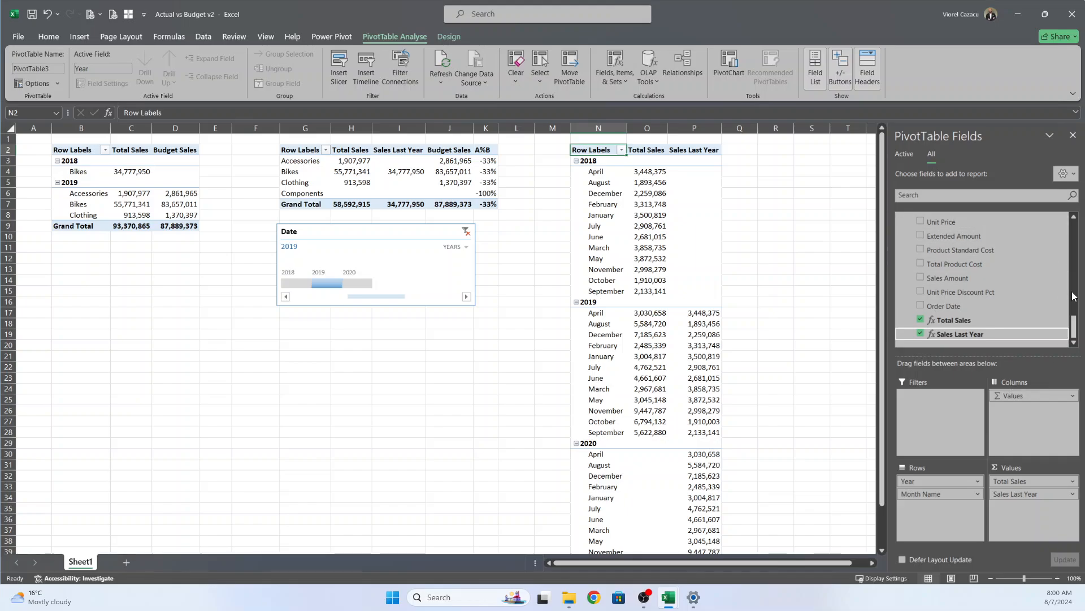
# Add the budget 2019 table's Budget Sales measure to the third PivotTable's Values and close the field list.
pyautogui.moveTo(1074, 326); pyautogui.dragTo(1078, 225)
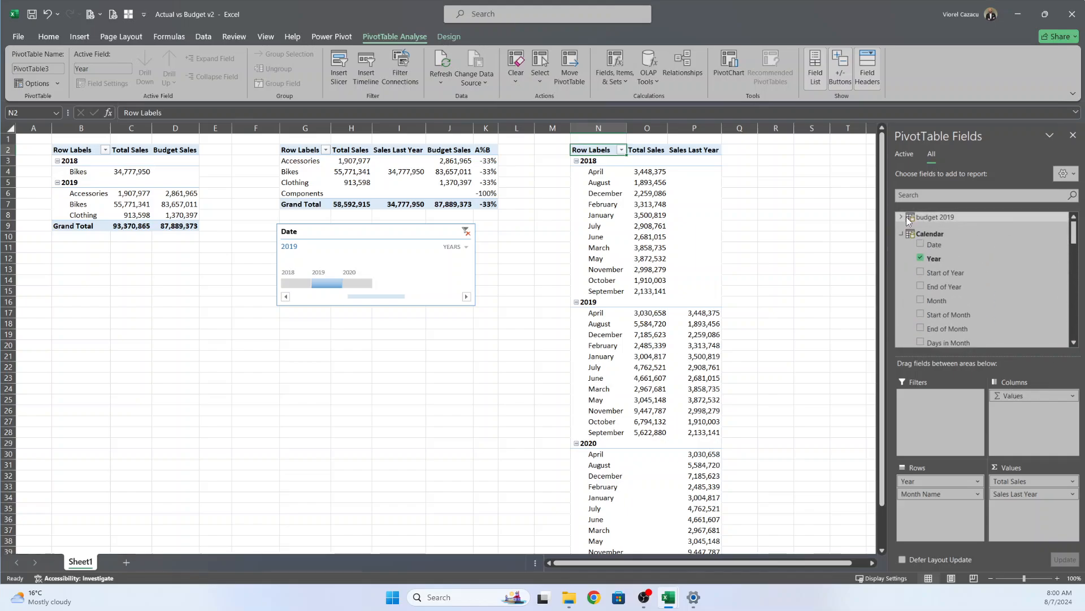
pyautogui.scroll(-3, 975, 285)
pyautogui.scroll(3, 975, 285)
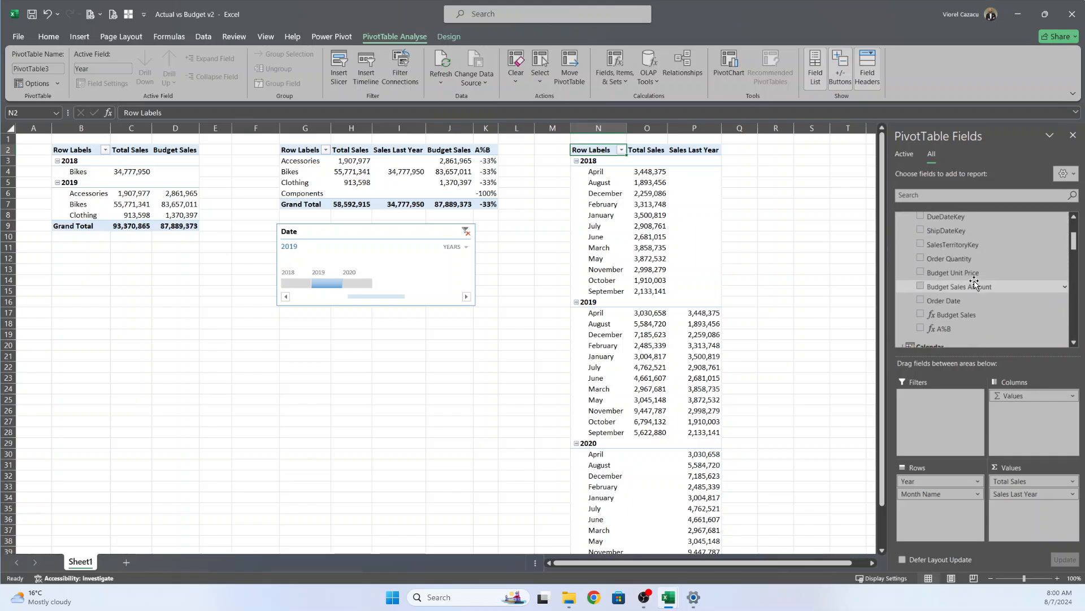
pyautogui.moveTo(955, 314); pyautogui.dragTo(1027, 508)
pyautogui.click(1074, 137)
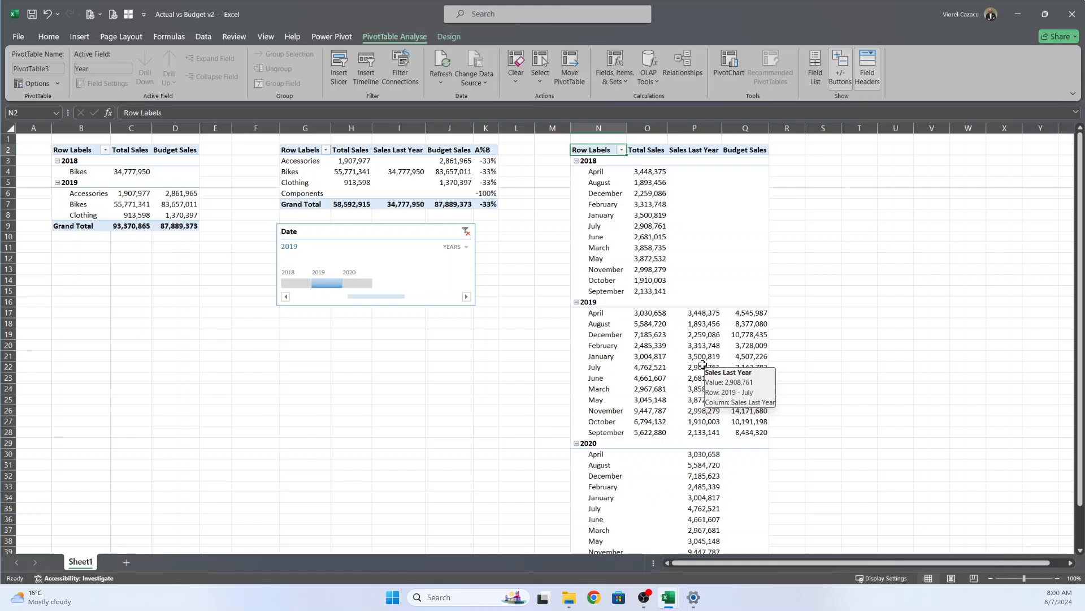
# Check the month order in the third PivotTable, and switch to the Power Pivot window's Calendar table.
pyautogui.click(603, 194)
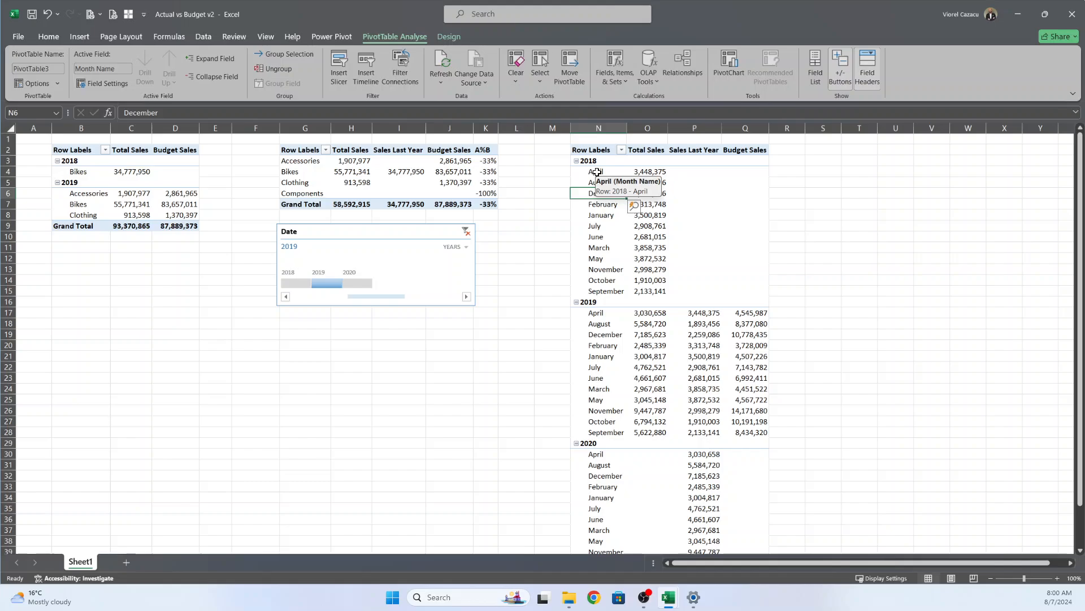
pyautogui.click(601, 219)
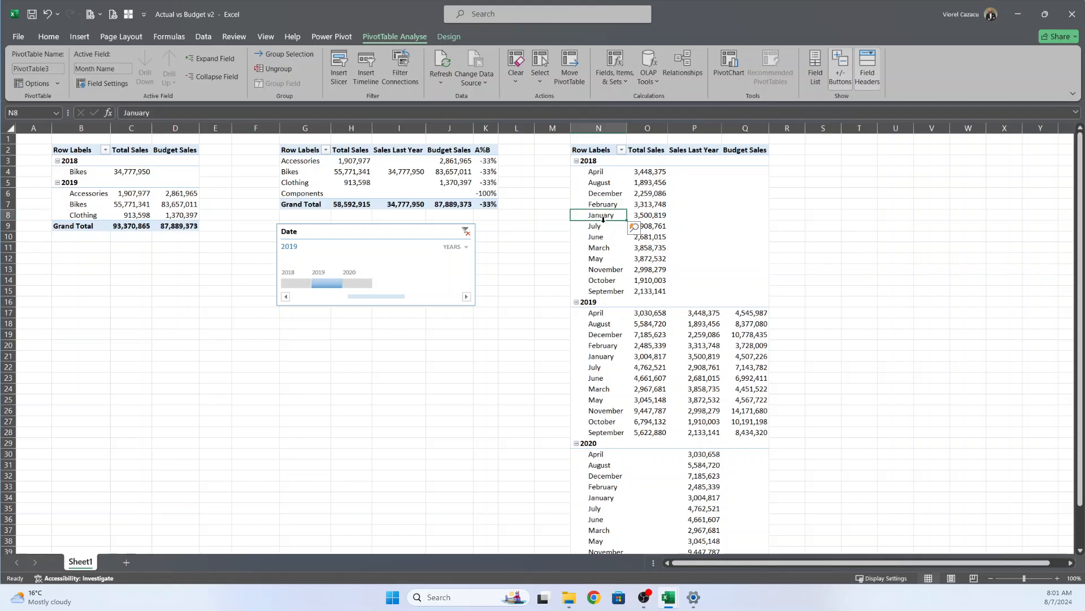
pyautogui.moveTo(668, 597)
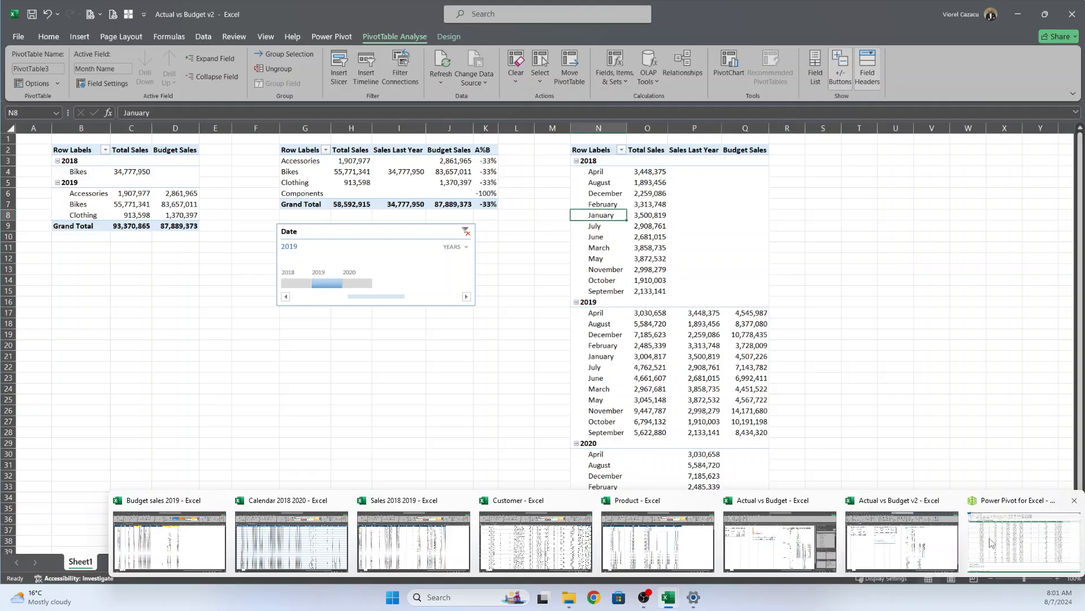
pyautogui.click(990, 542)
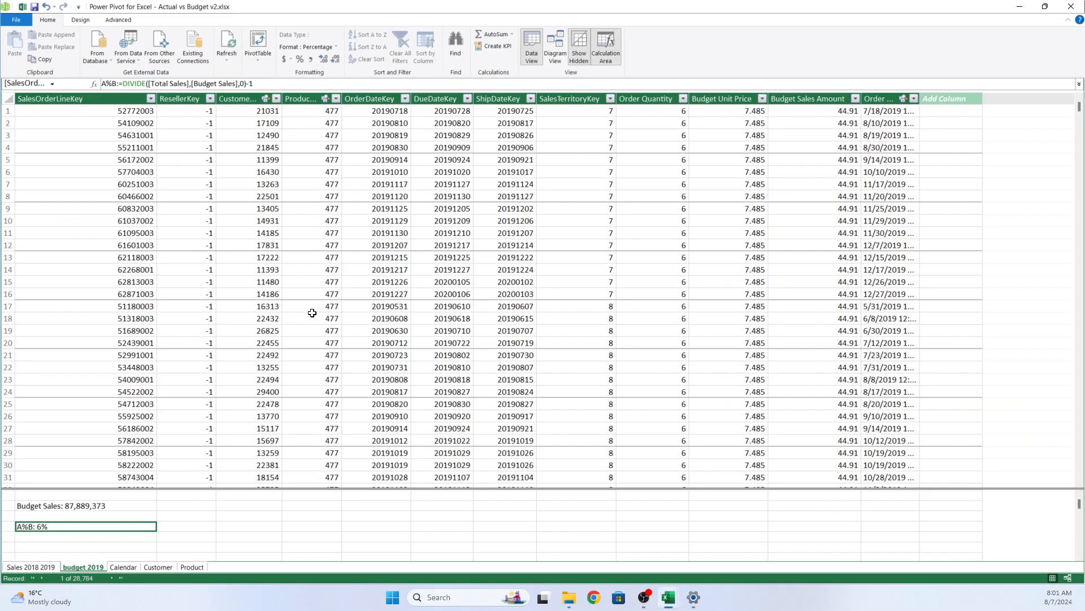
pyautogui.click(127, 569)
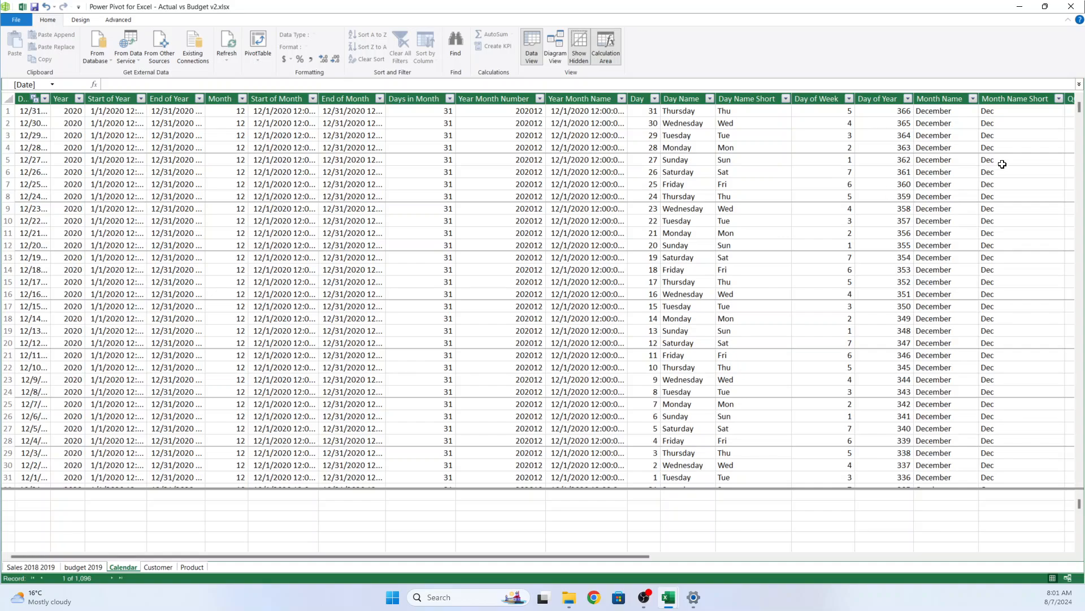
# Sort the Calendar table's Month Name column by the Month column, and close Power Pivot to return to the worksheet.
pyautogui.click(948, 98)
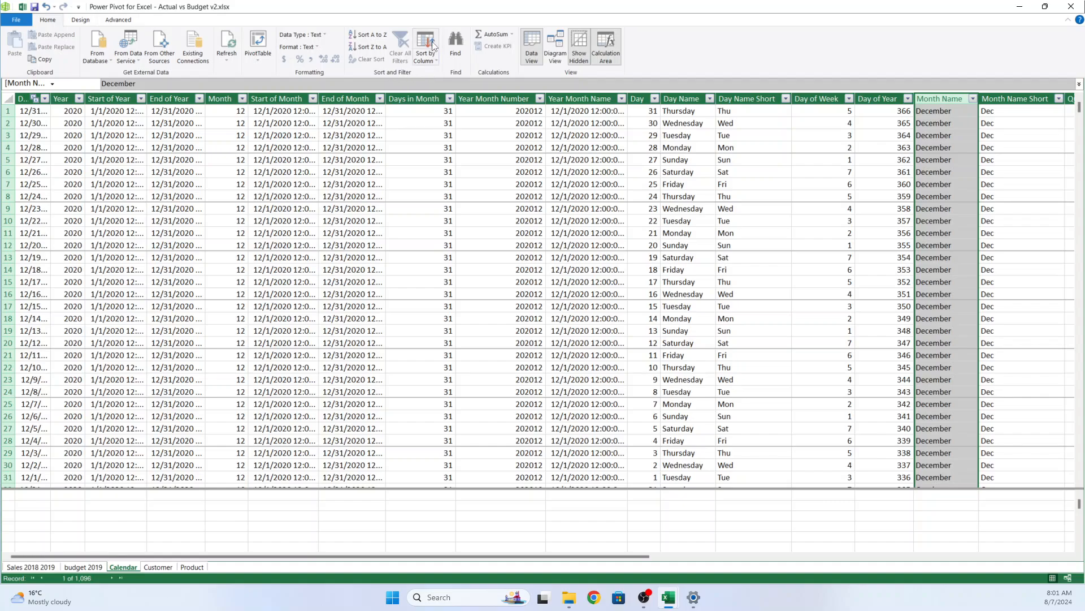
pyautogui.click(438, 67)
pyautogui.click(446, 74)
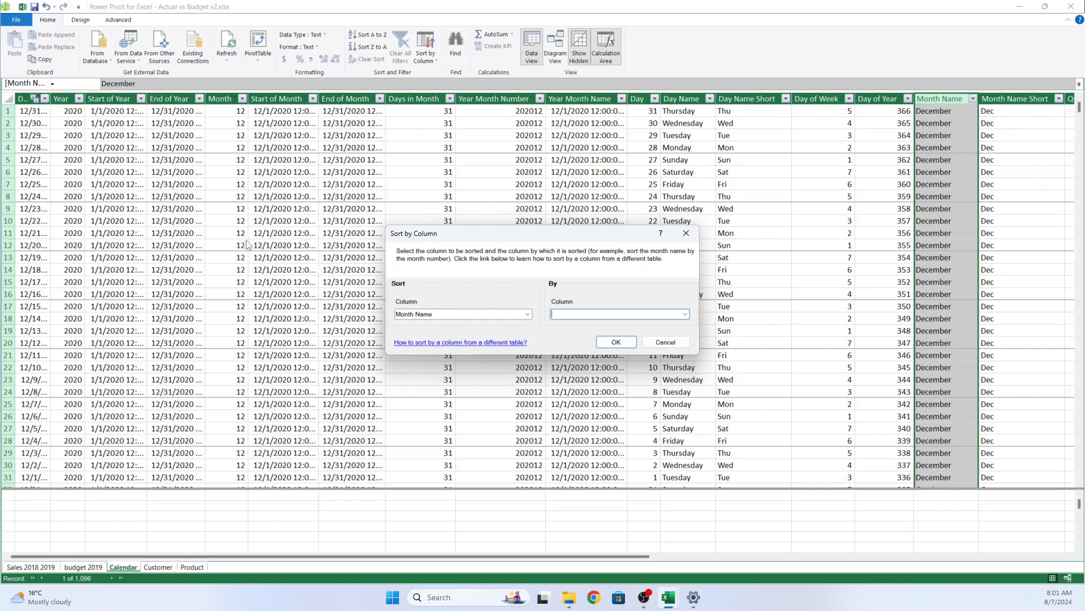
pyautogui.click(686, 314)
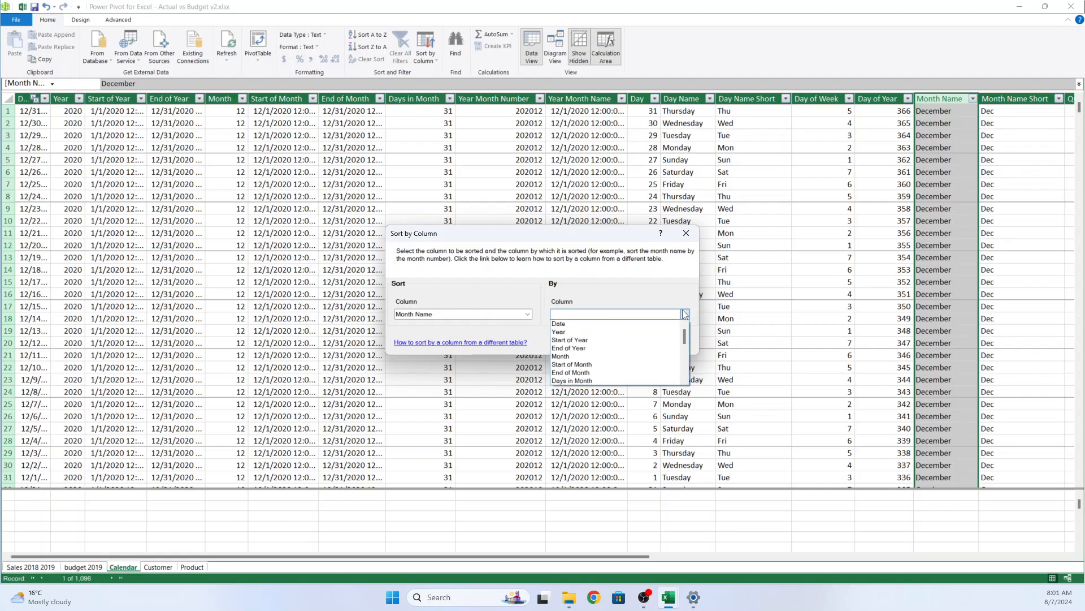
pyautogui.click(588, 355)
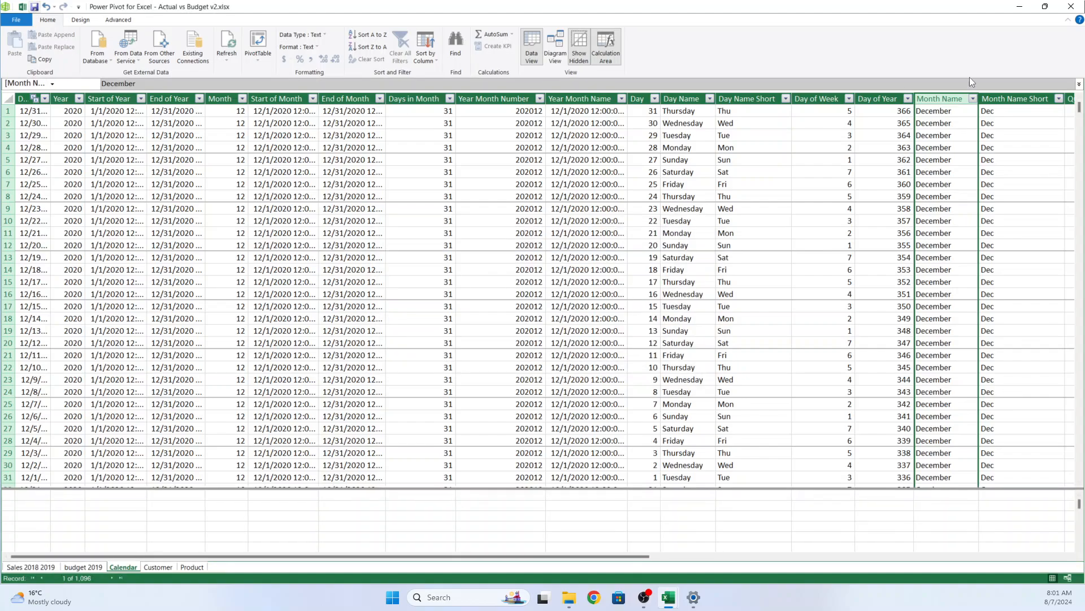
pyautogui.click(1070, 7)
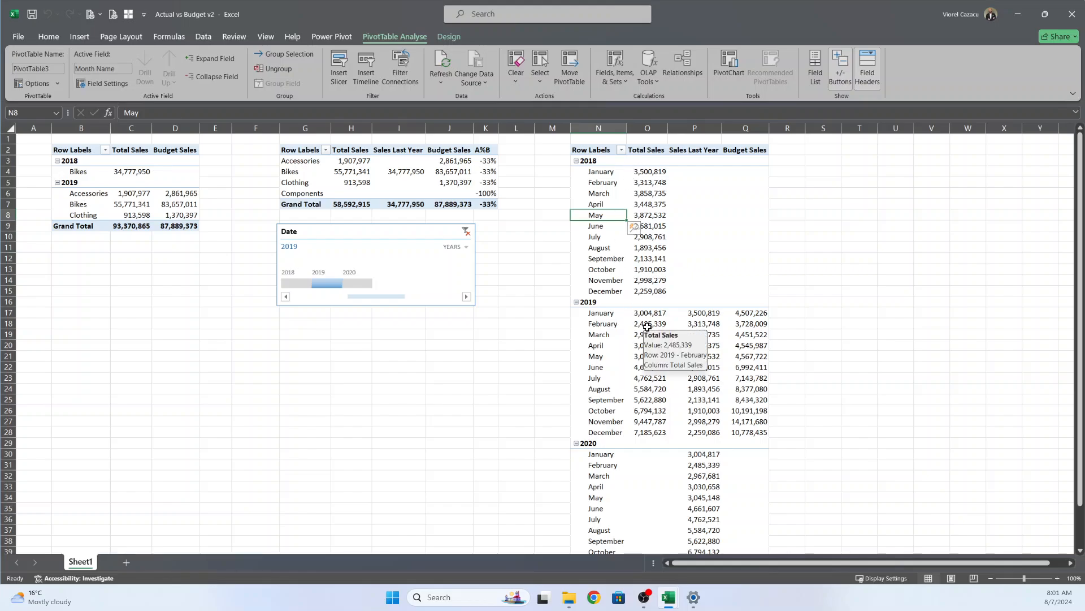
pyautogui.click(858, 327)
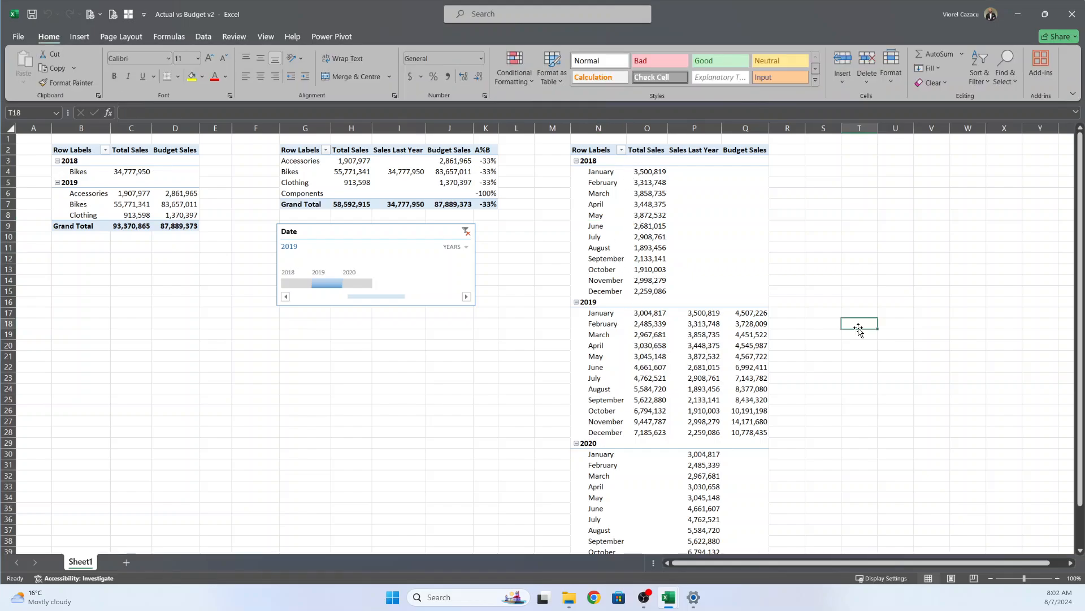